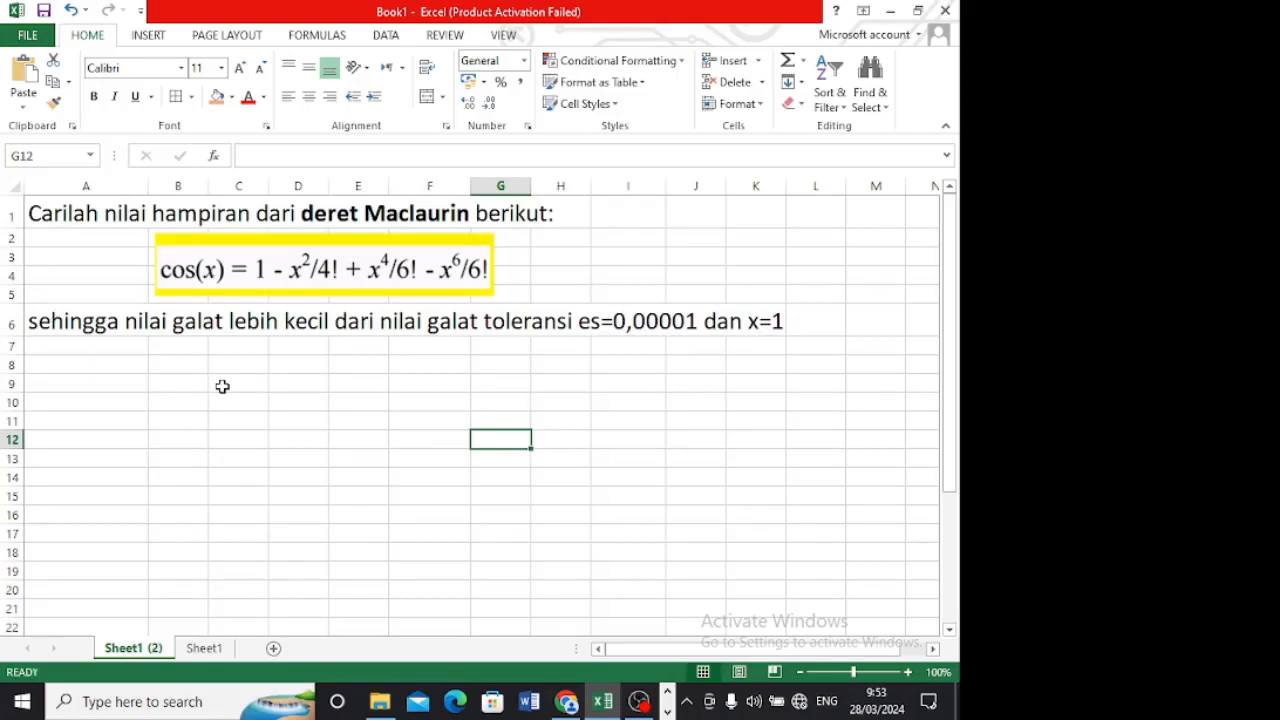
- Enter the heading "Penyelesain:" in cell A8
left_click(95, 386)
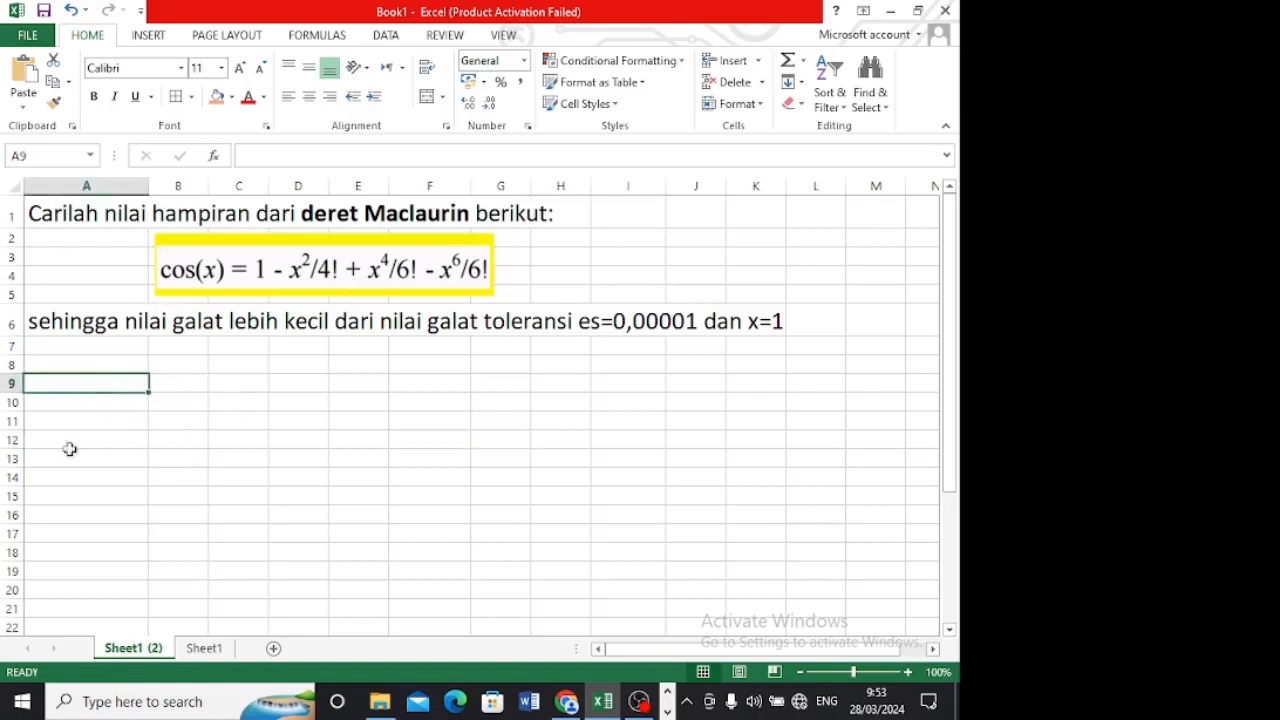
key("Up")
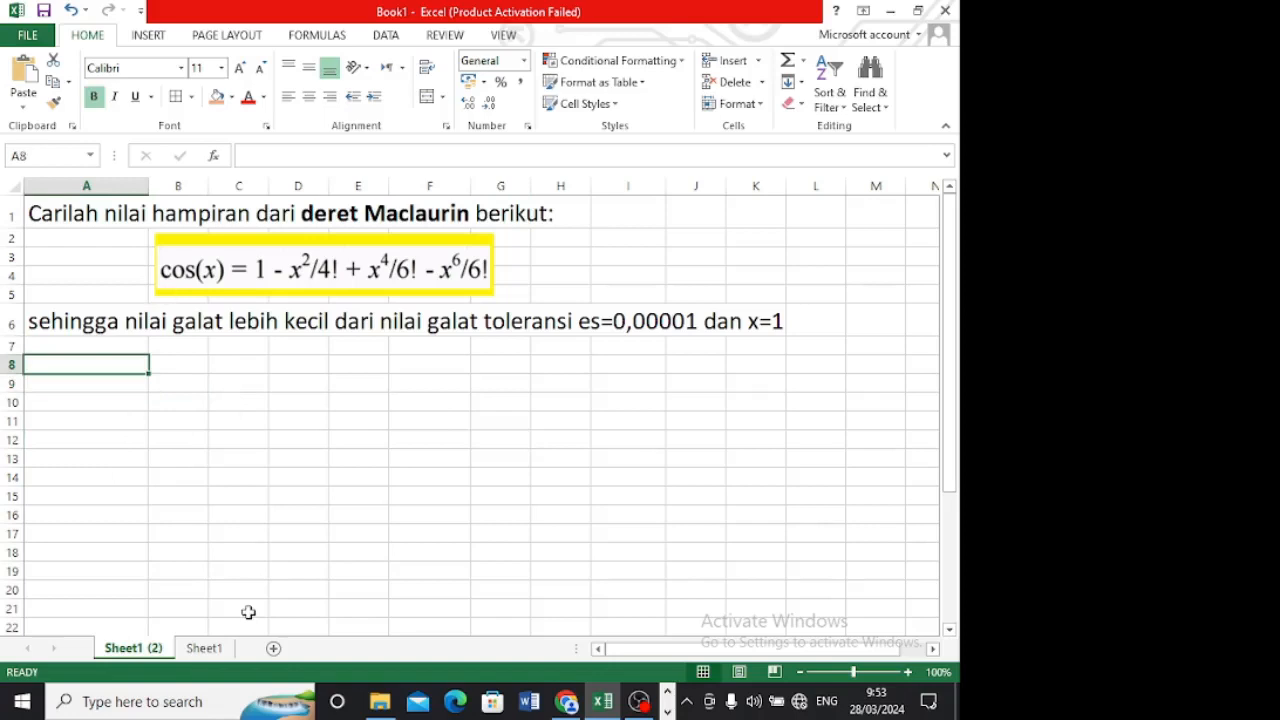
type("Penyeleasa")
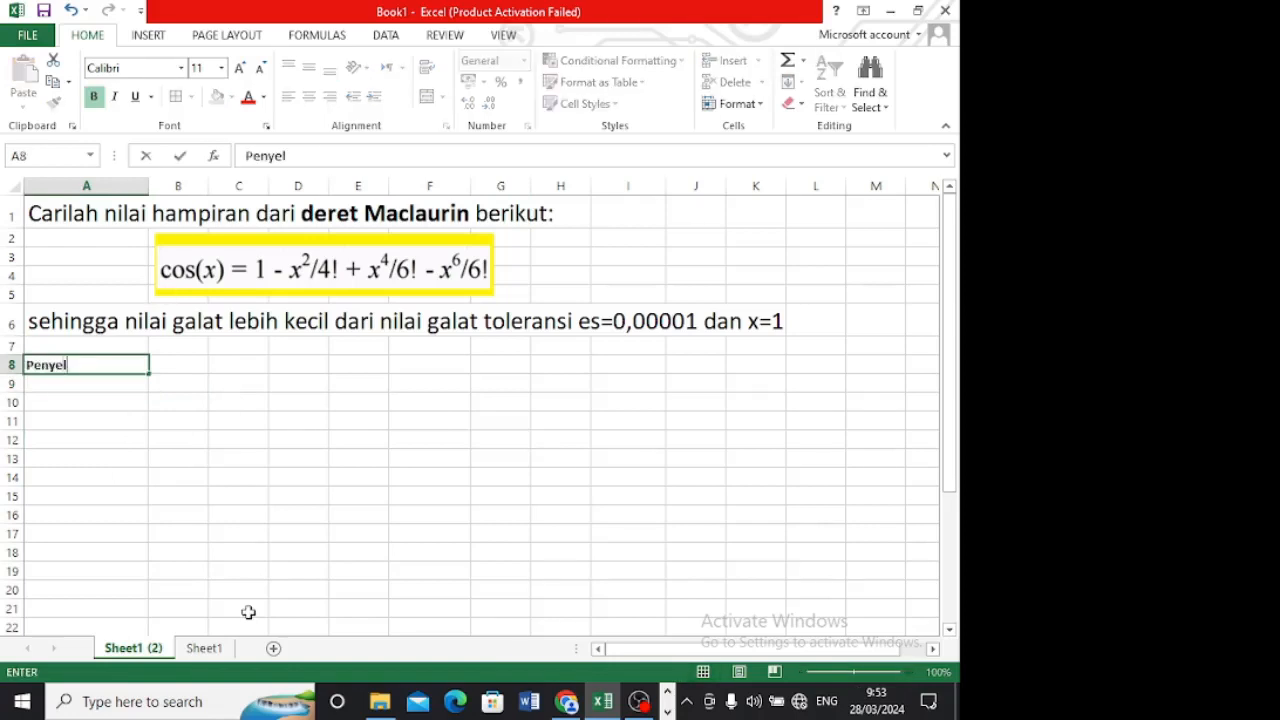
key("BackSpace")
key("BackSpace")
type("sai")
key("Return")
key("Down")
key("Down")
key("Up")
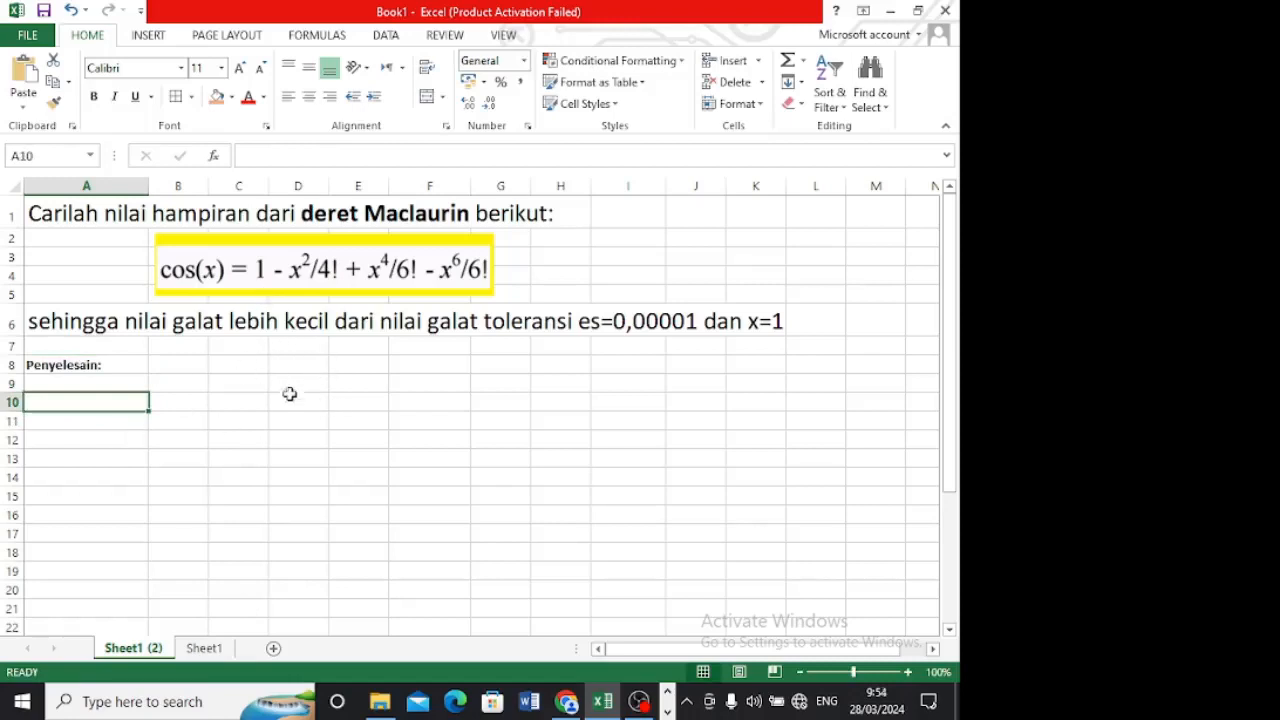
- Move the blue-framed cos(x) formula picture from around row 29 up to rows 9–12, just below the Penyelesain heading
scroll(300, 405, "down", 4)
left_click(405, 513)
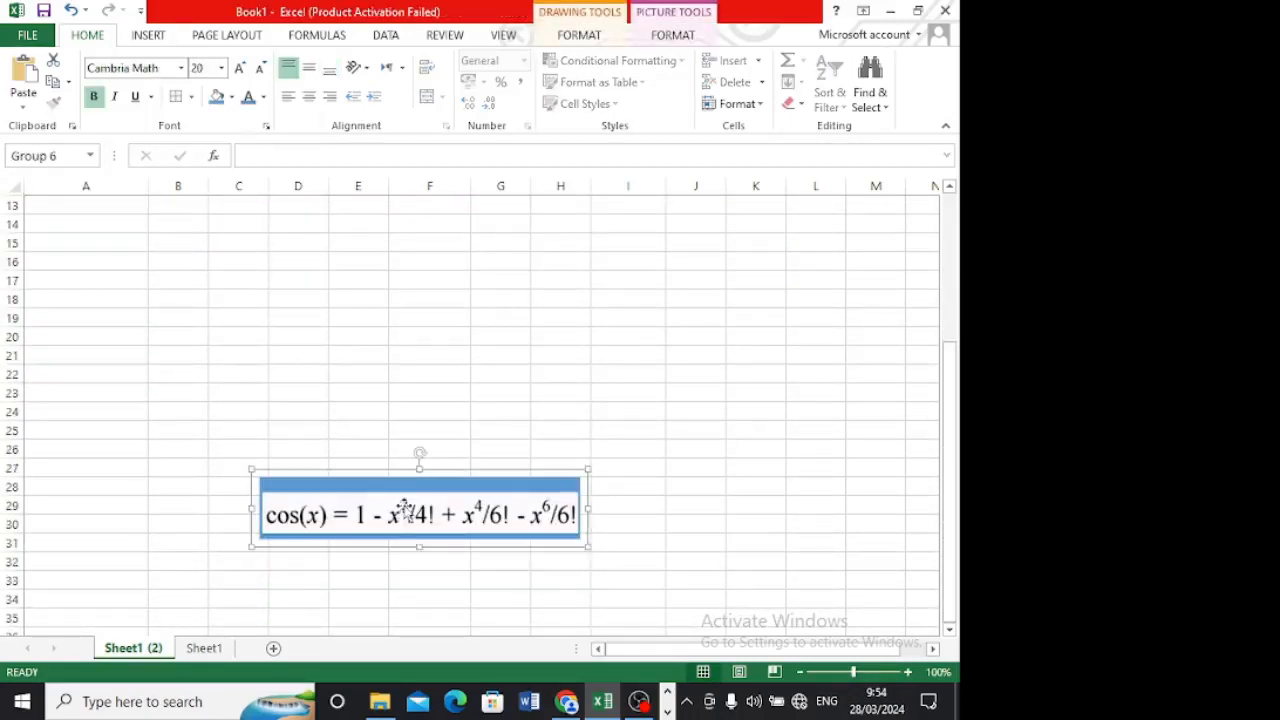
left_click_drag(405, 513, 360, 297)
scroll(360, 297, "up", 4)
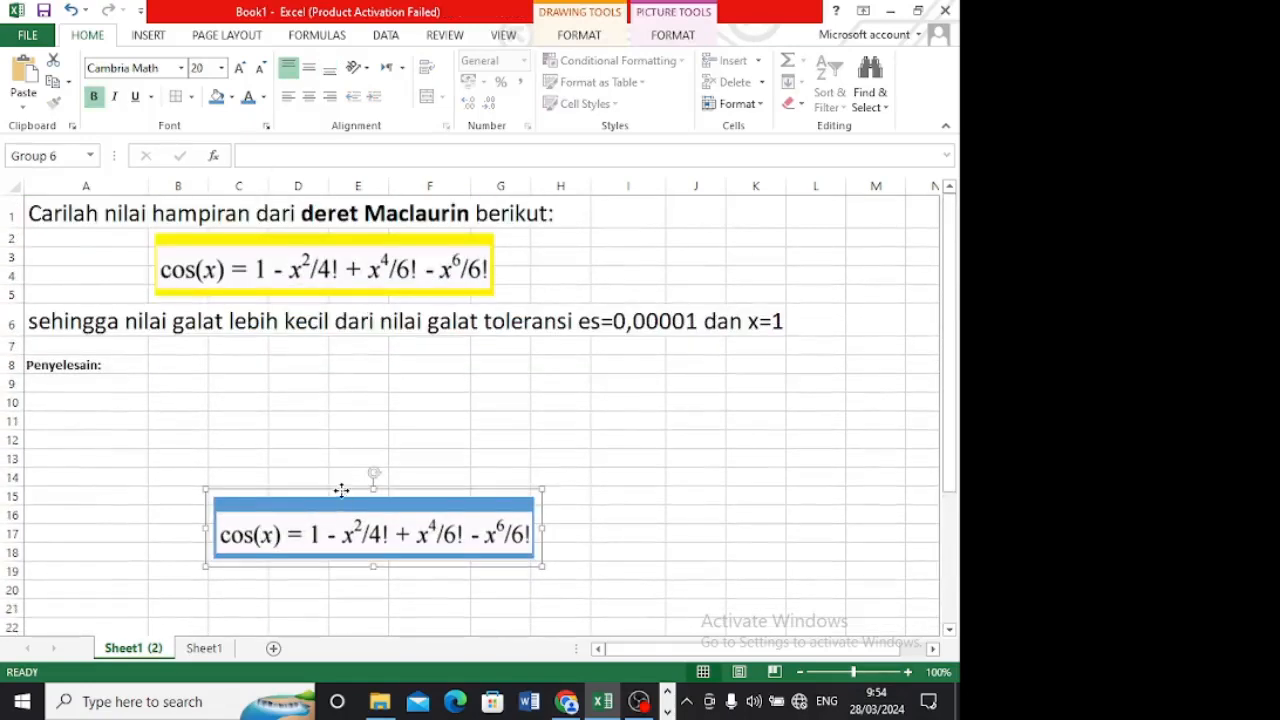
left_click_drag(341, 490, 274, 369)
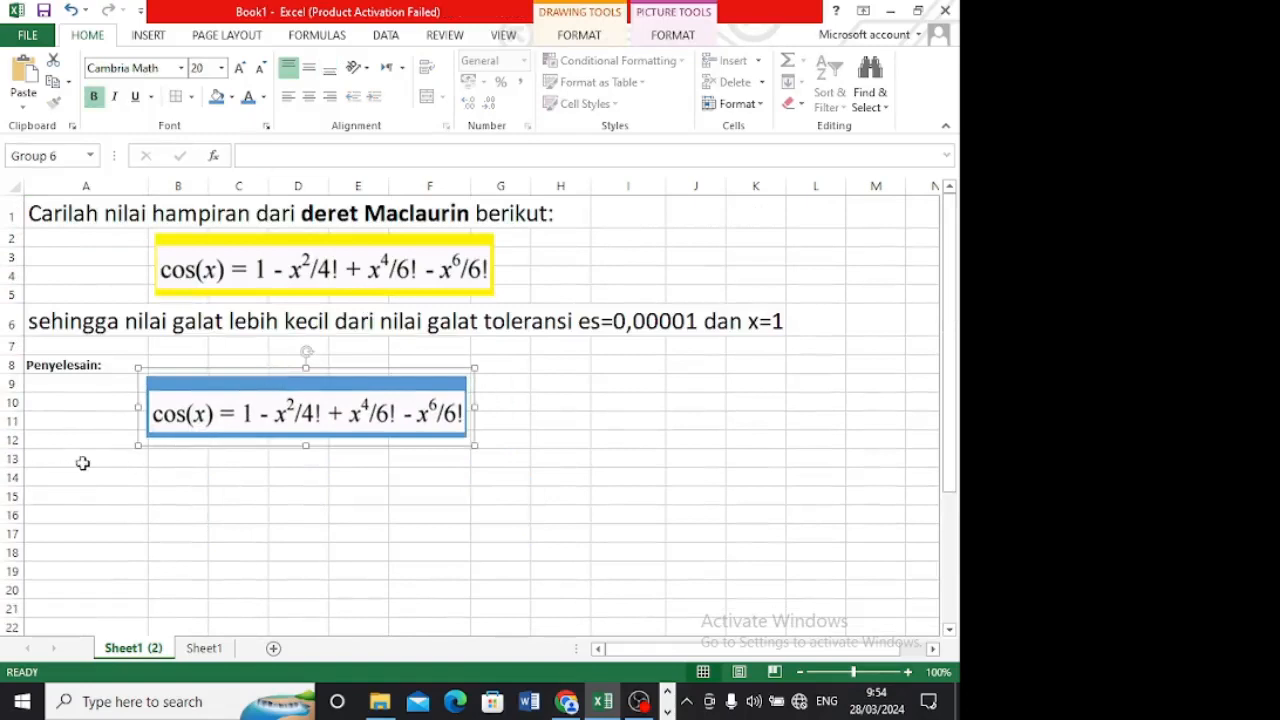
- Enter the label "Deret Maclaurin" in cell A13
left_click(83, 463)
left_click(75, 490)
left_click(71, 474)
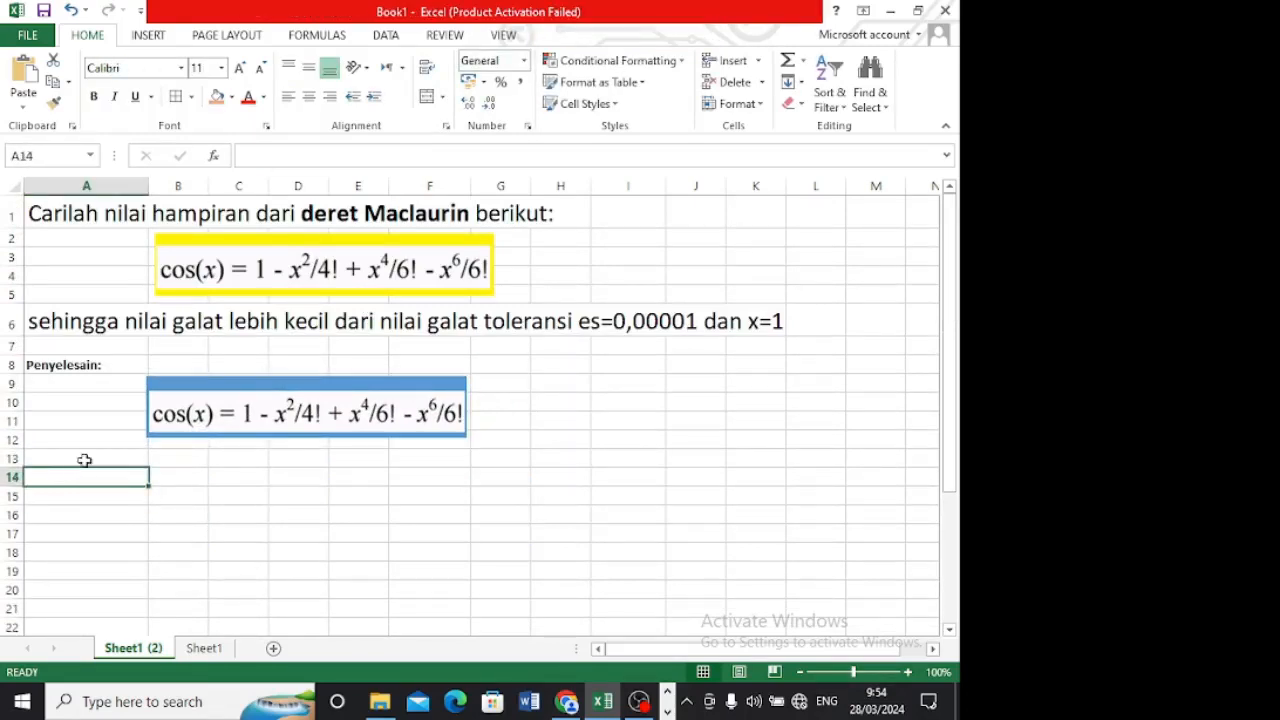
left_click(84, 459)
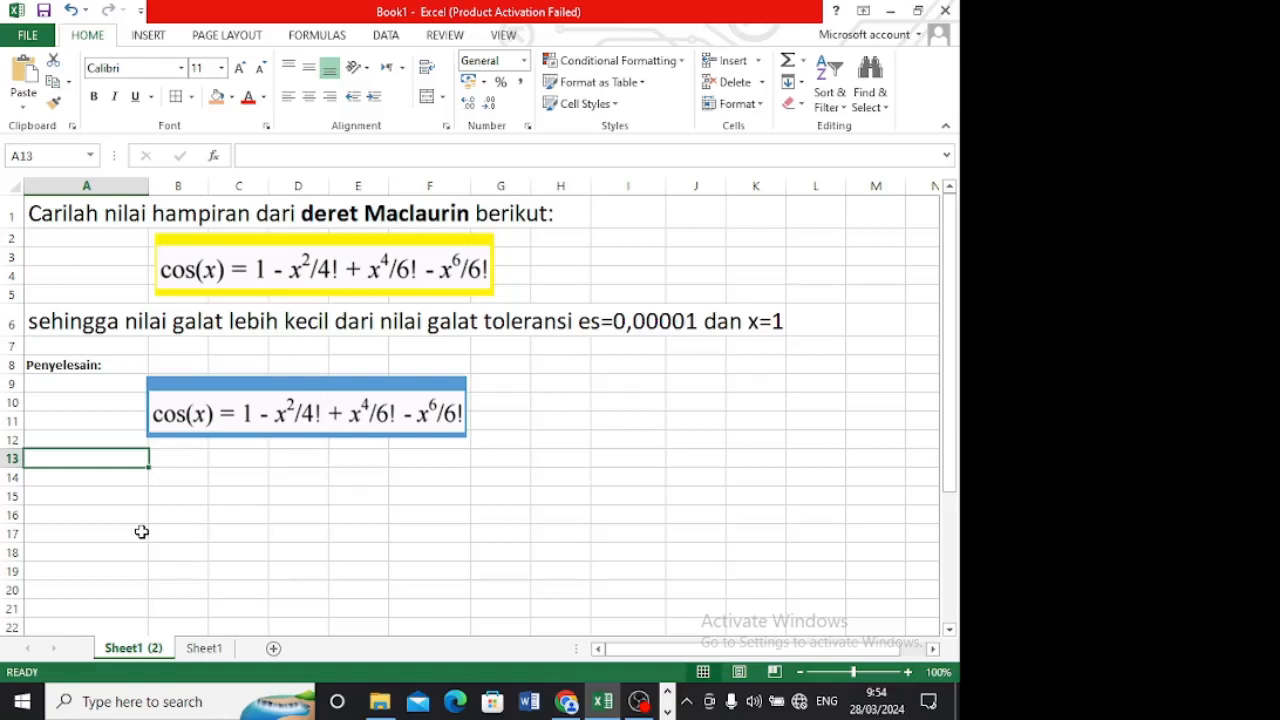
type("Deret Mac")
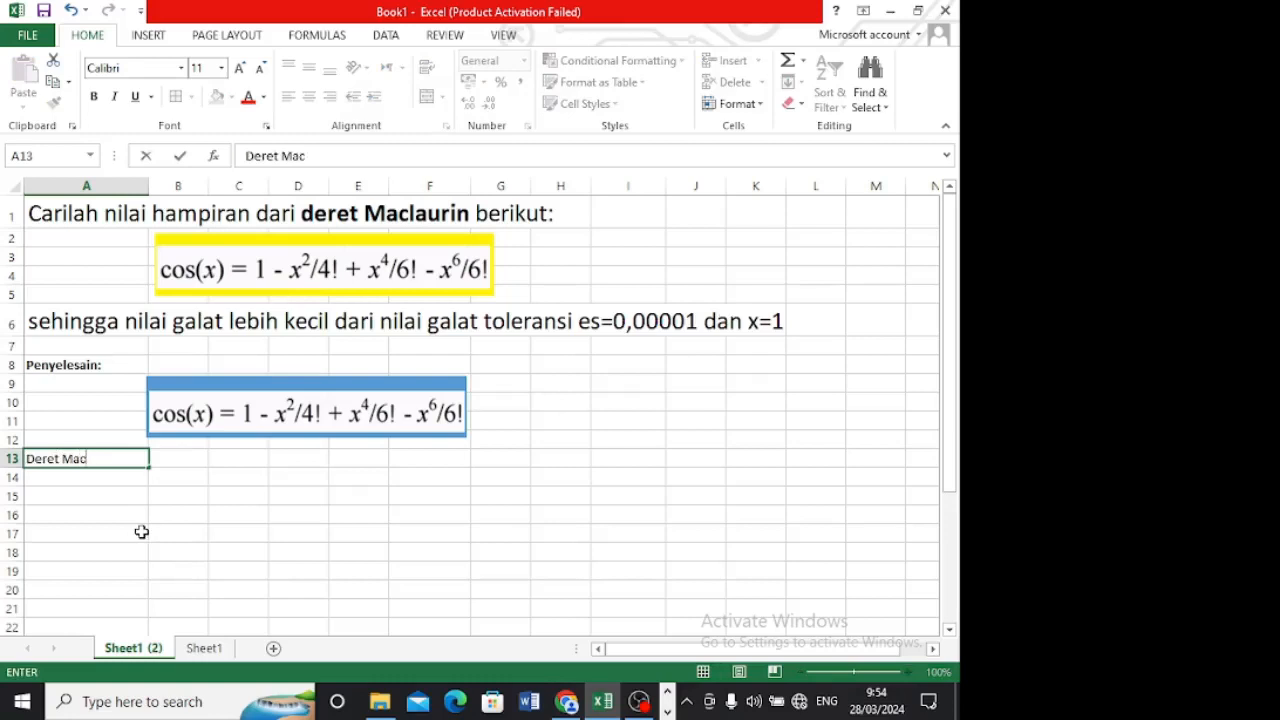
type("laurin")
key("Return")
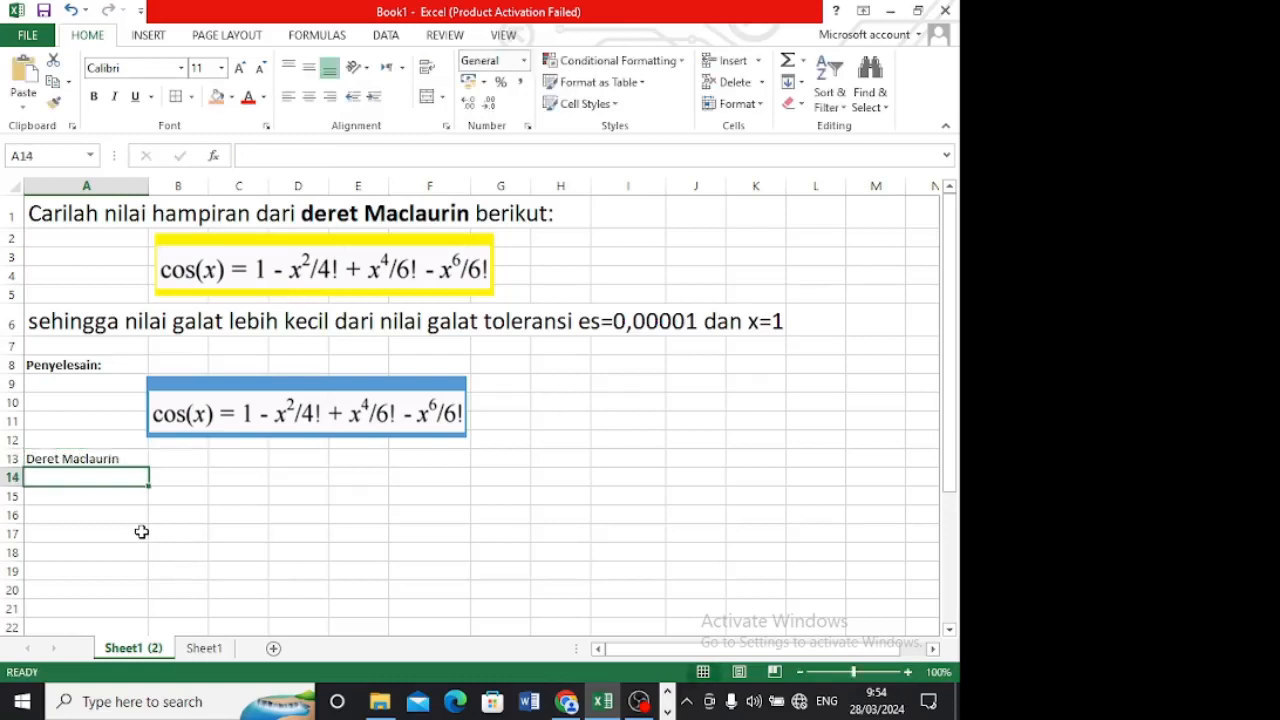
- Enter the label "x" in A14 and its value 1 in B14
type("x")
key("Tab")
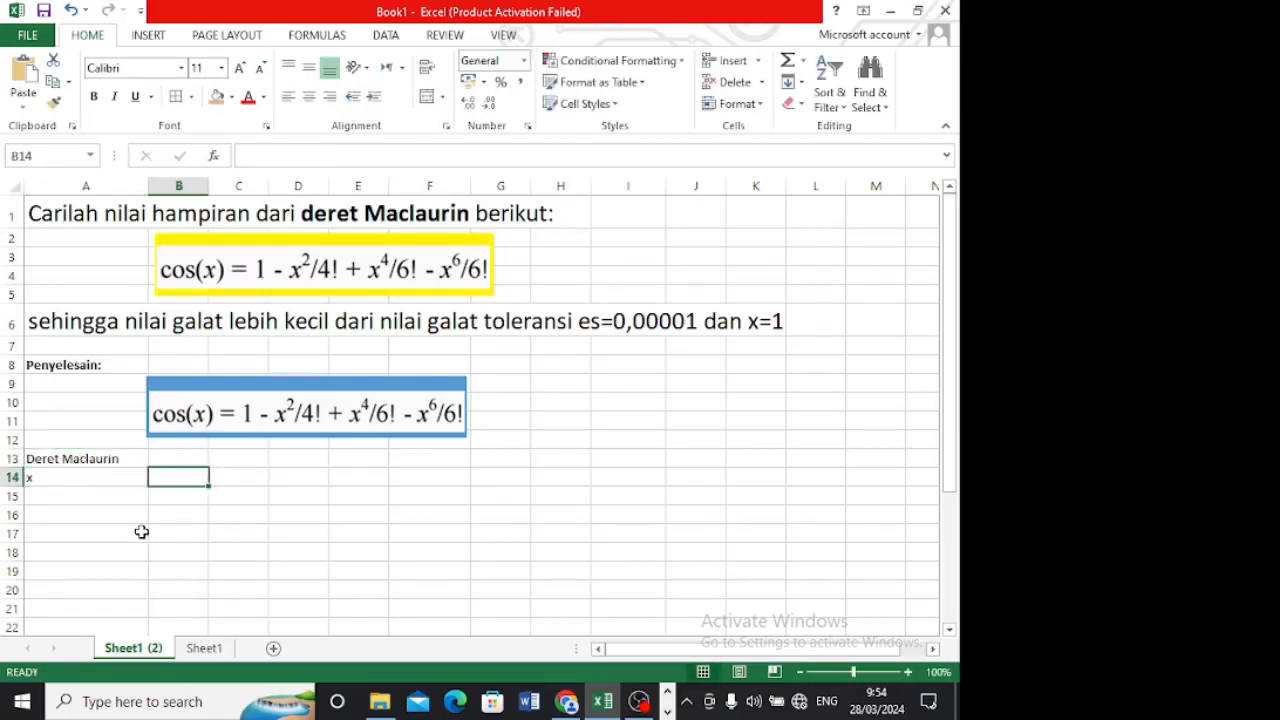
type("1")
key("Return")
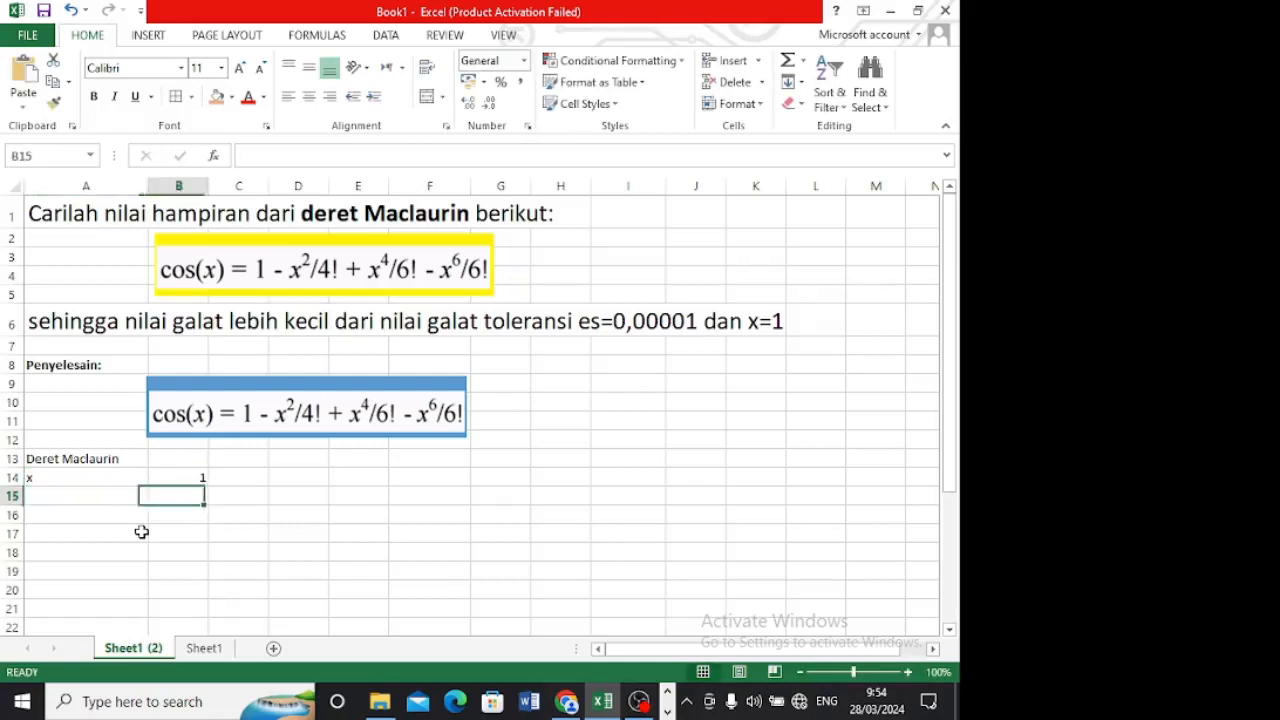
- Label A15 "nilai sejati cos(x)" and compute the cosine of B14 in B15 with the COS function
type("nilai")
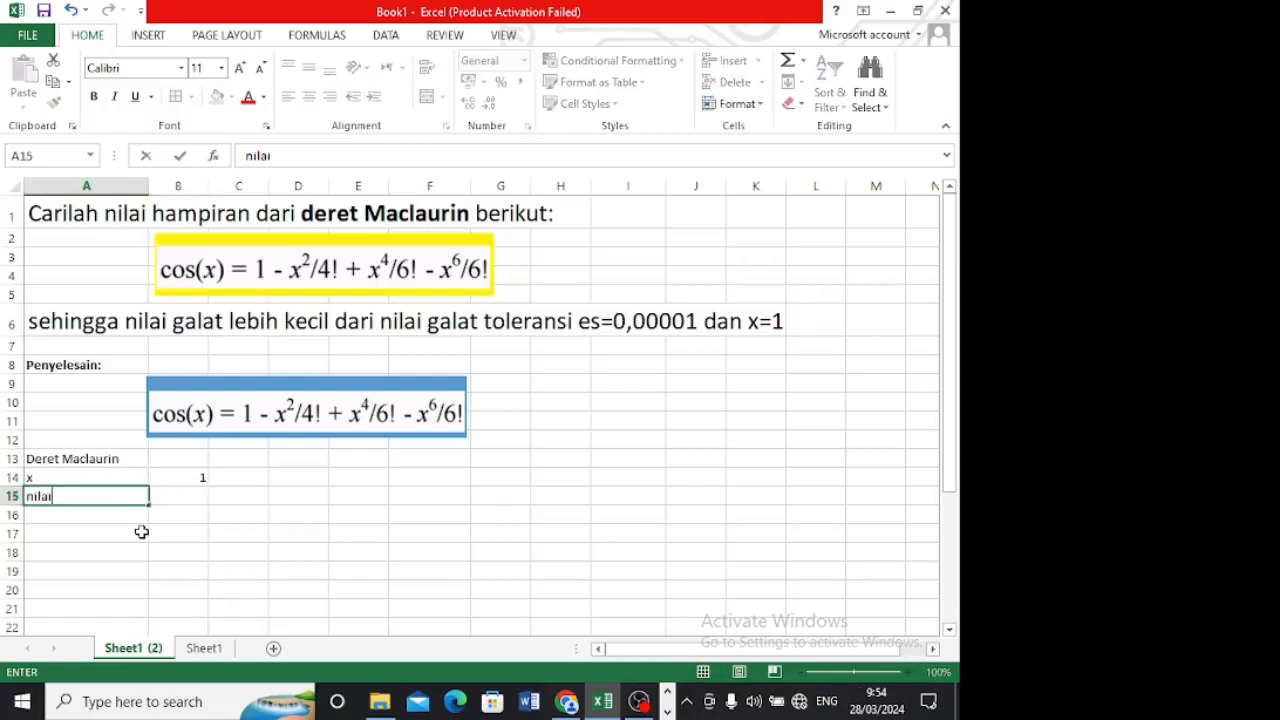
type(" sejati cos(x")
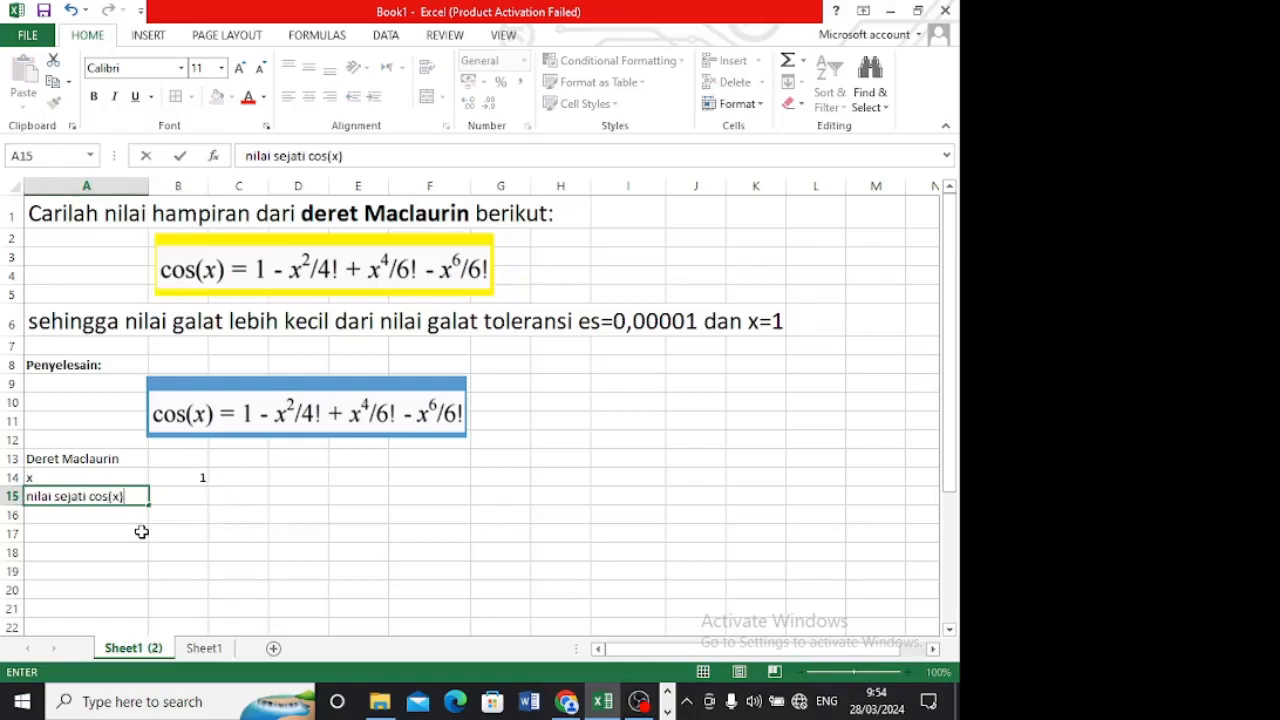
key("Tab")
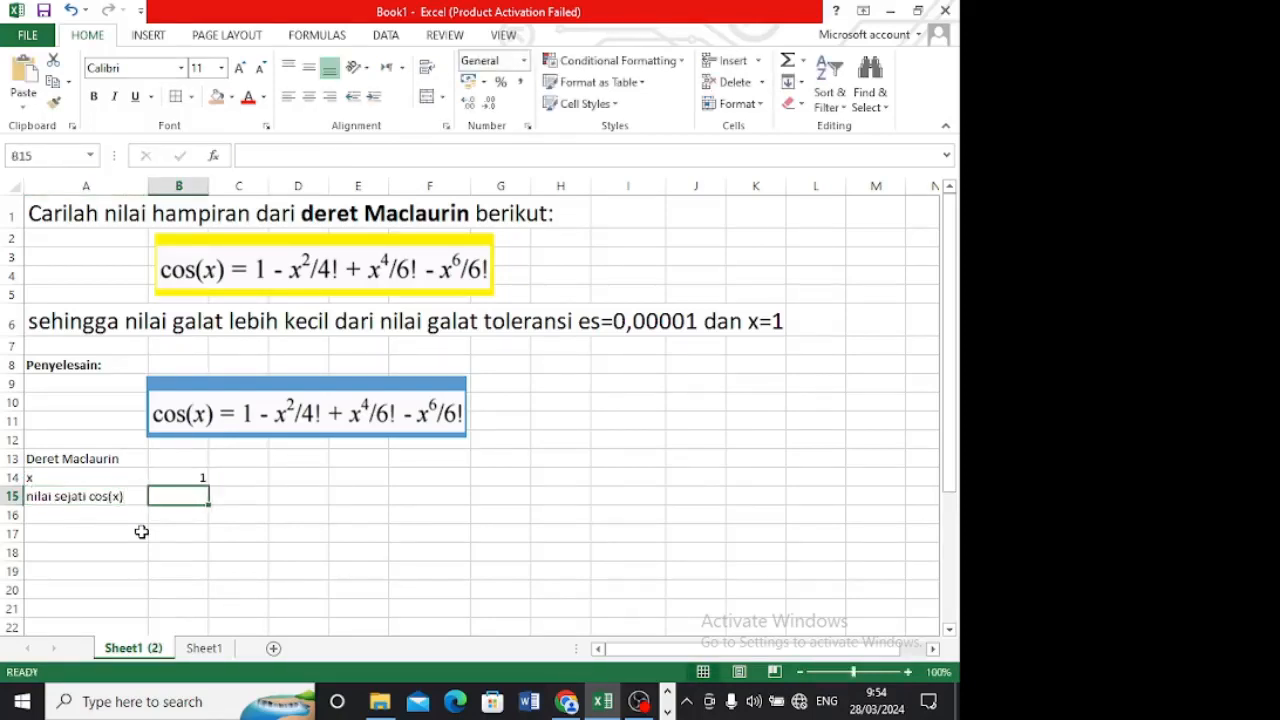
type("=")
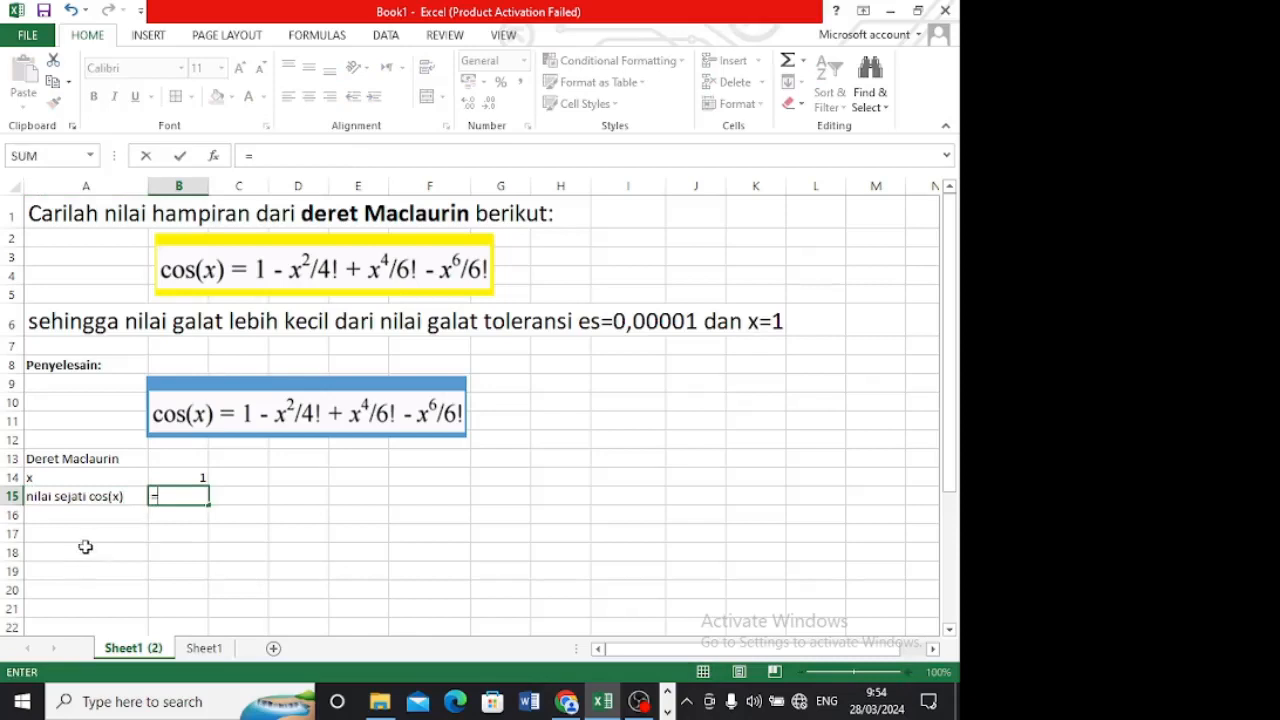
type("cos")
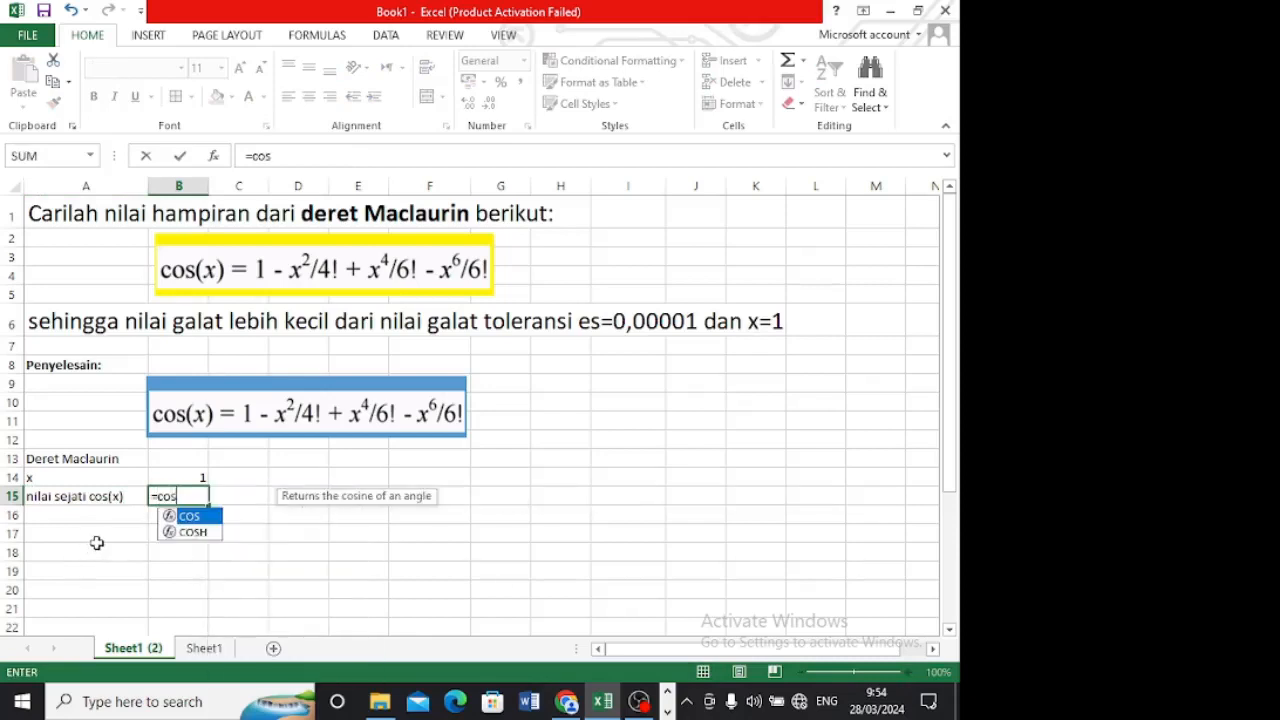
type("(")
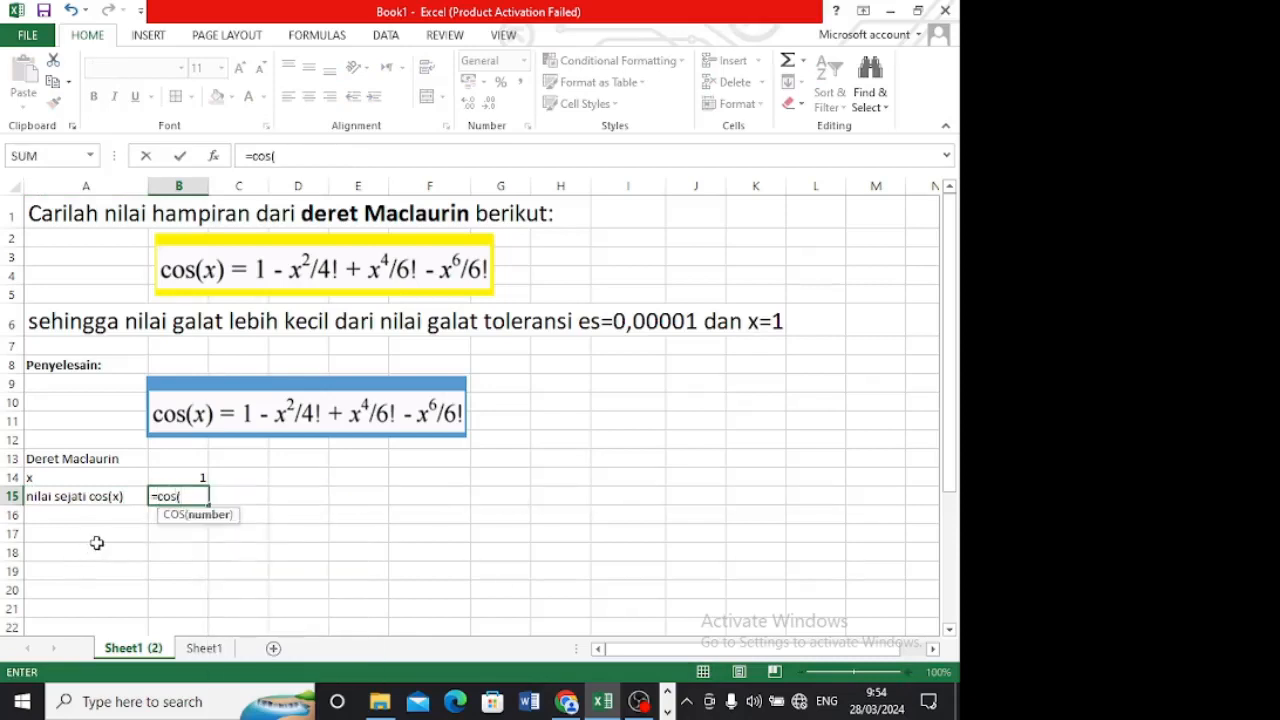
left_click(187, 481)
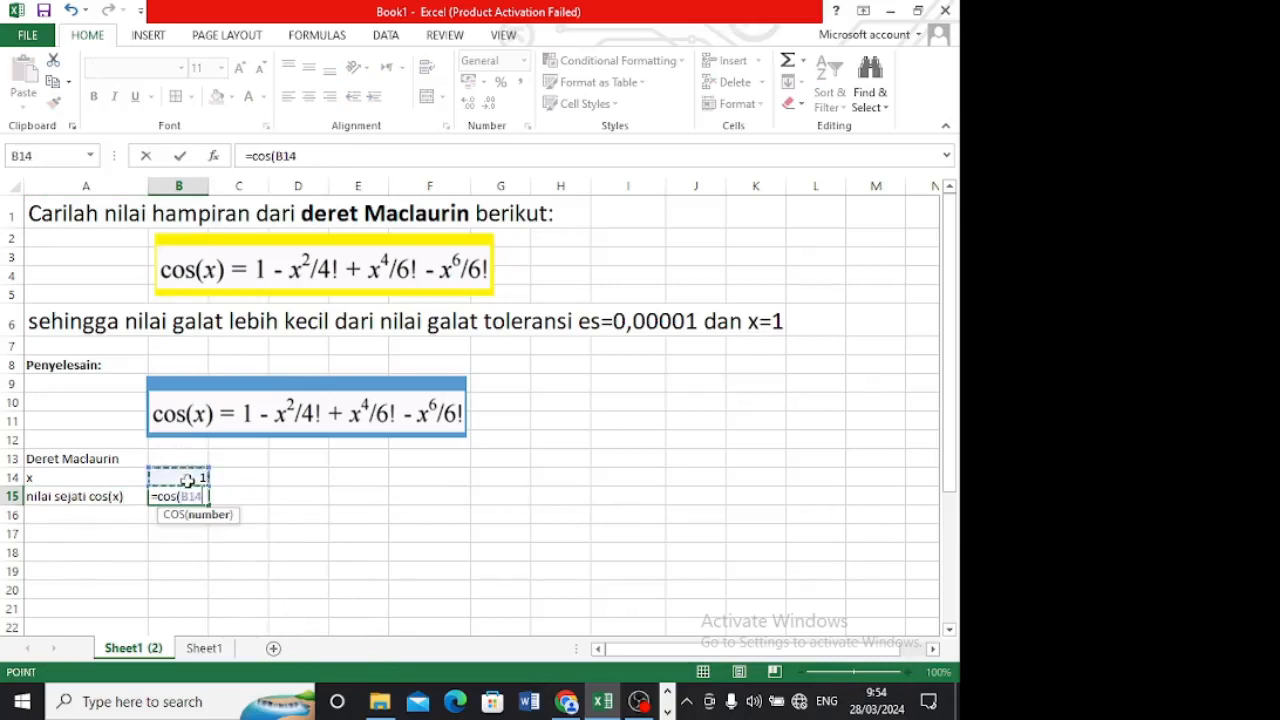
key("Return")
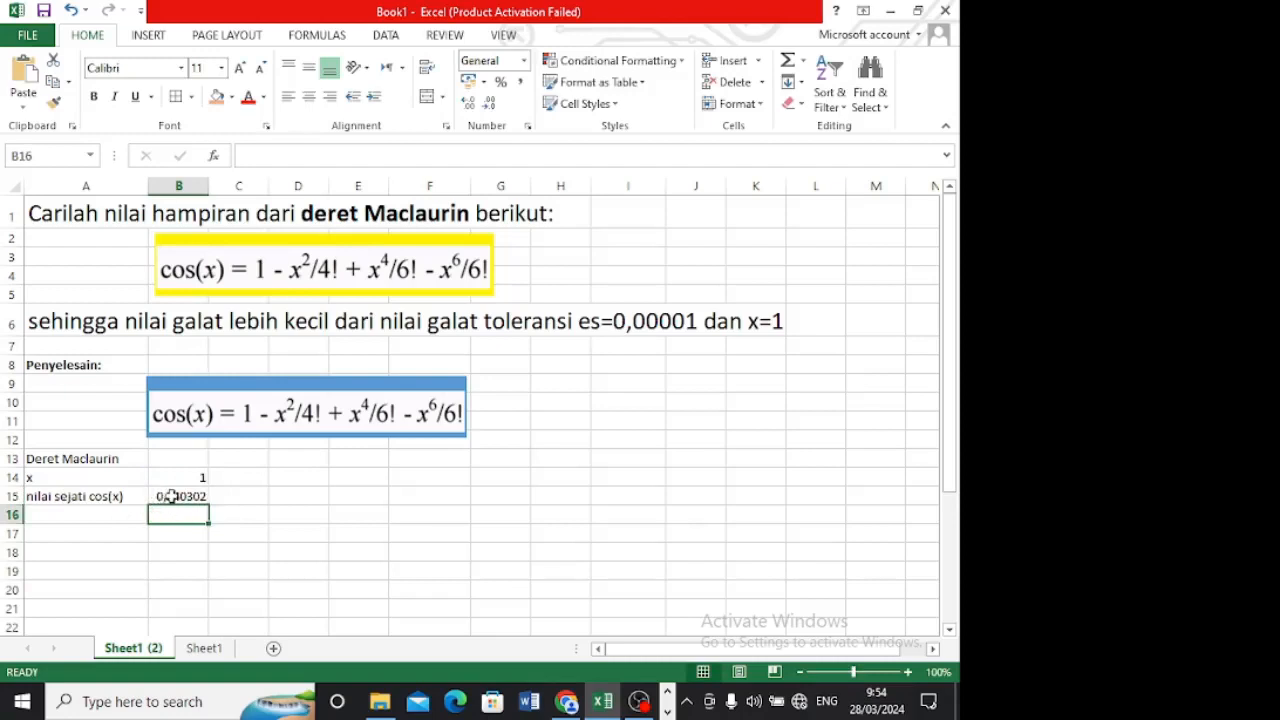
- Label A16 "galat toleransi es" and enter 0,00001 in B16
left_click(86, 518)
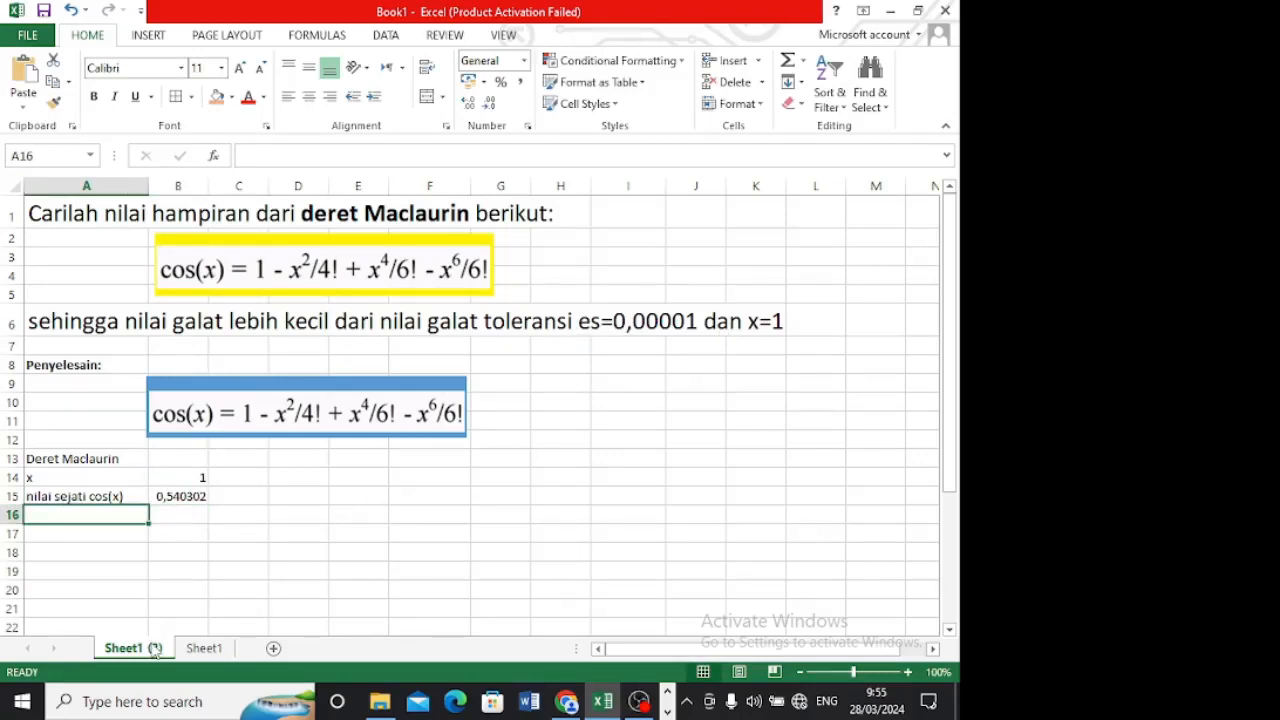
type("galat t")
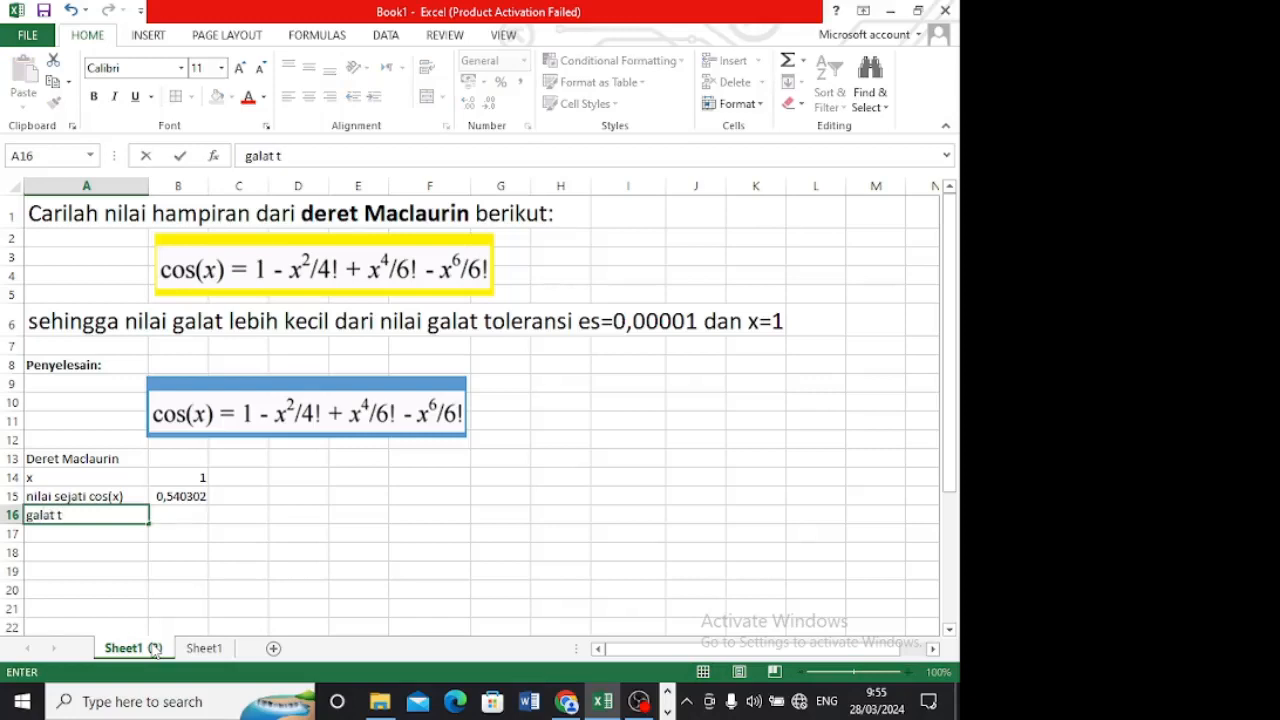
type("oleransi es")
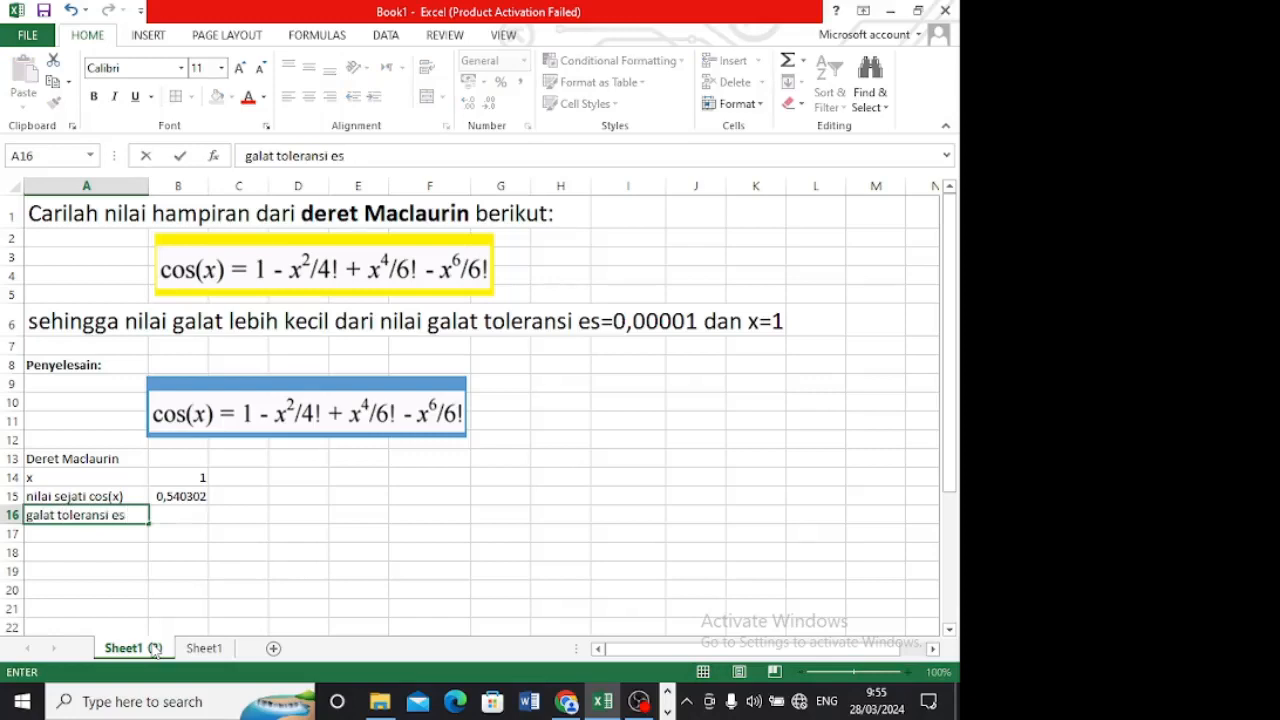
key("Tab")
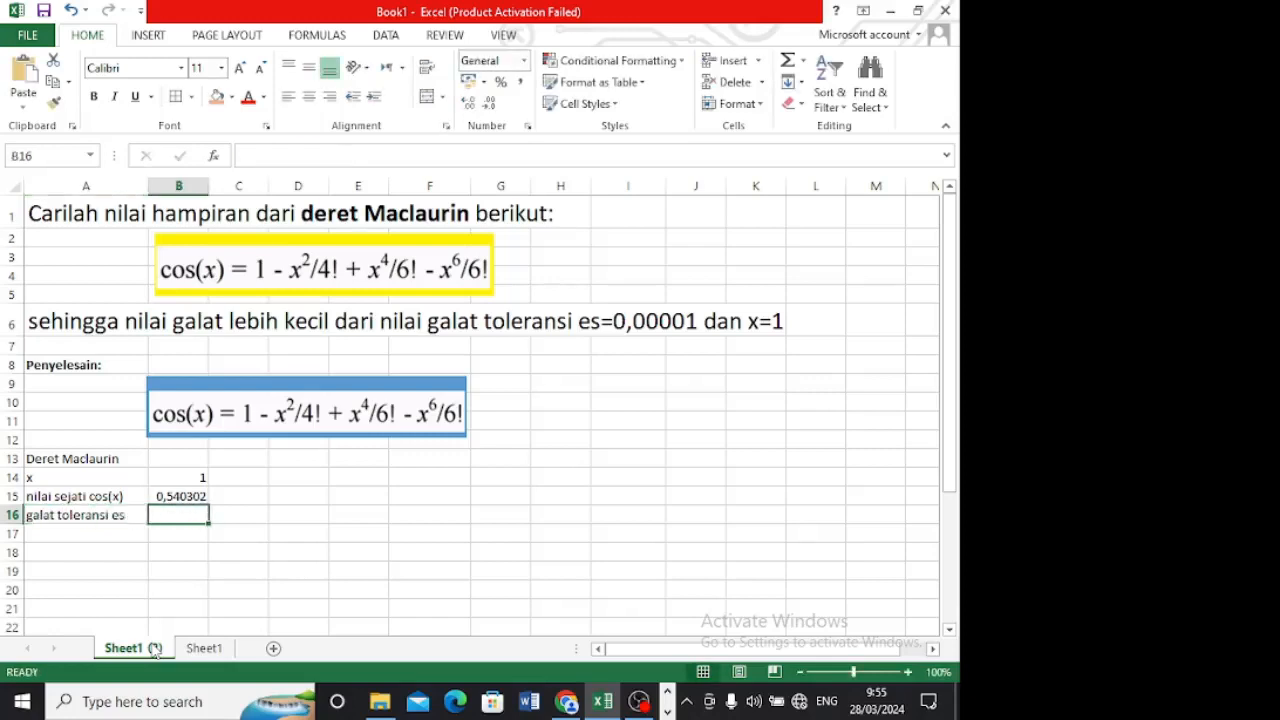
type("0")
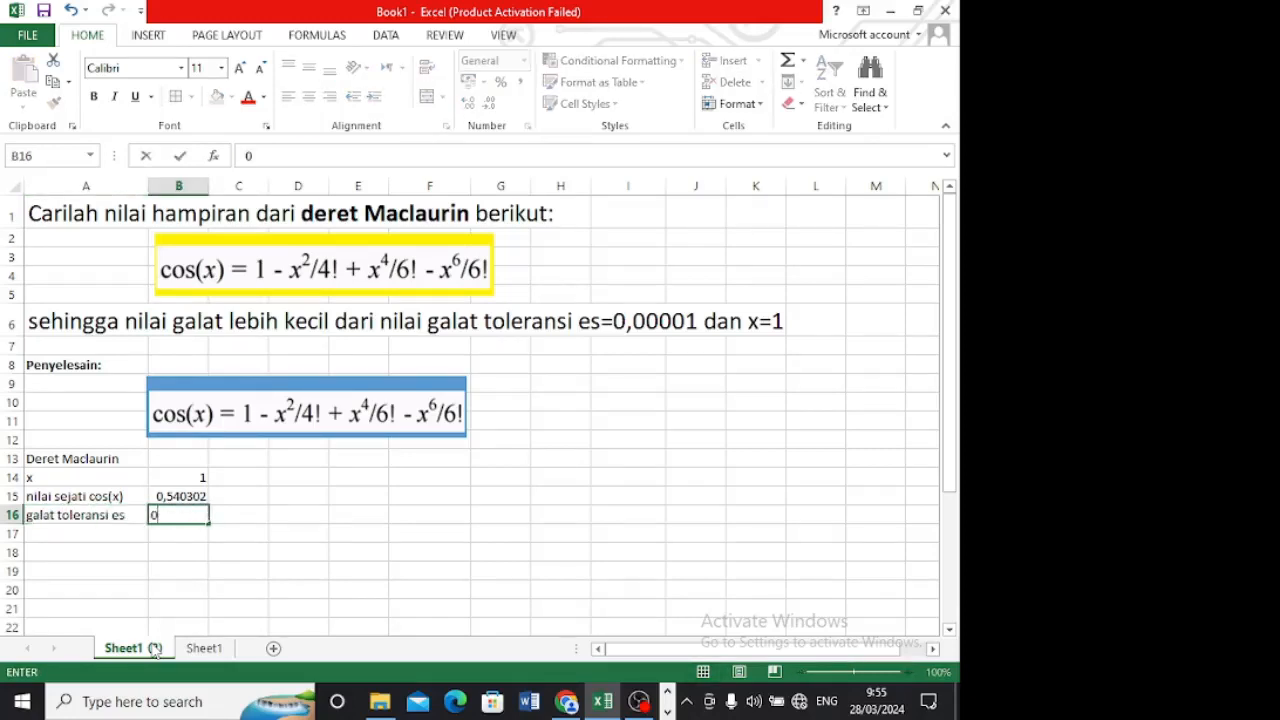
type(",00001")
key("Return")
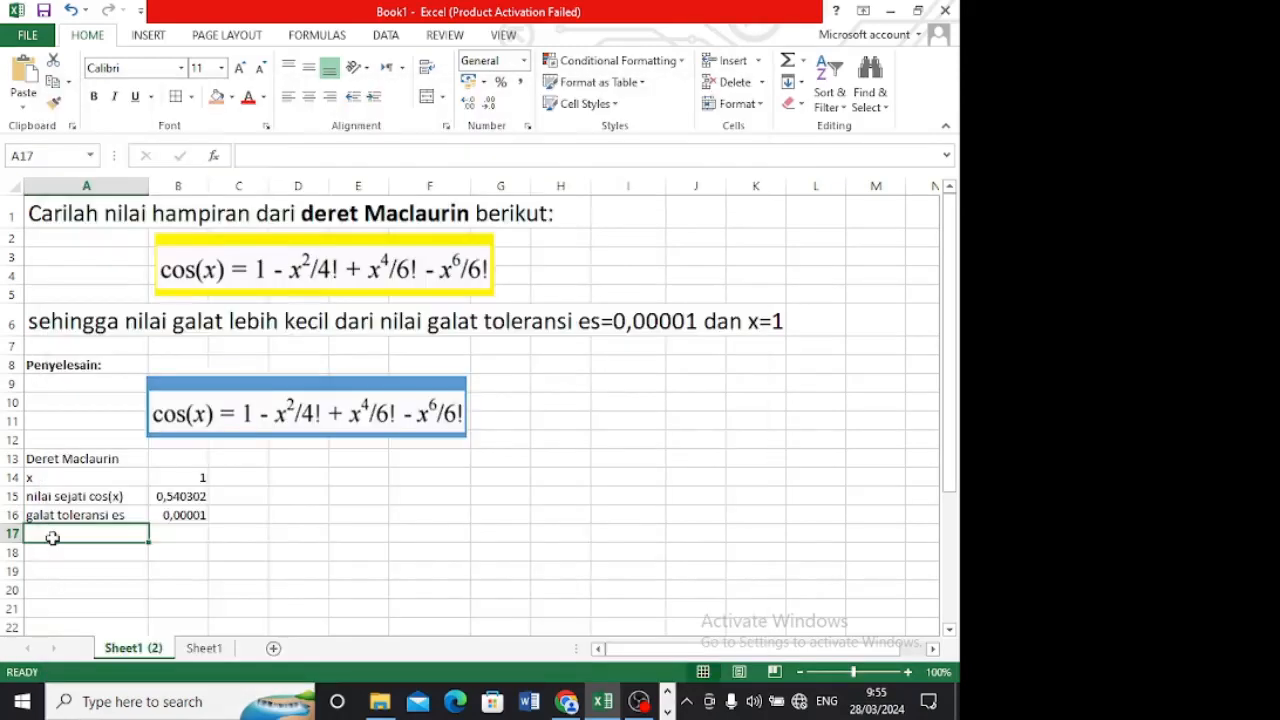
- Enter the label "nilai hampiran cos(x)" in cell A17
type("nilai ")
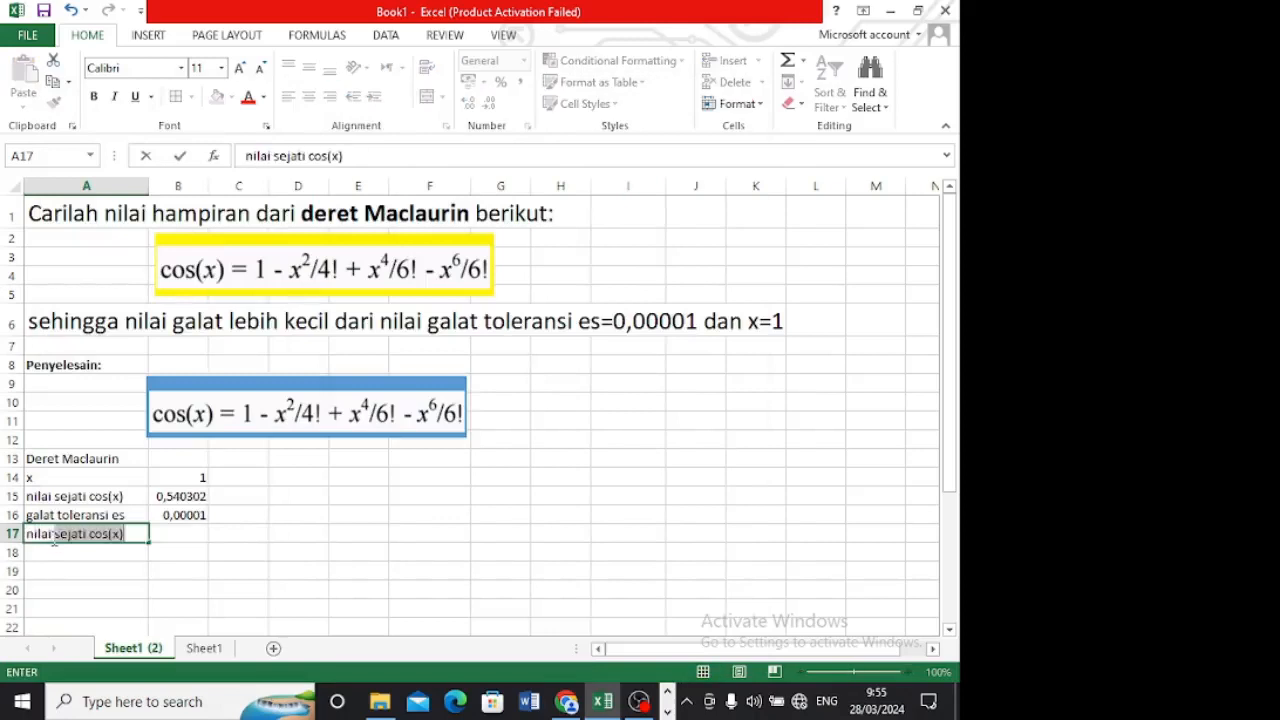
type("hampiran")
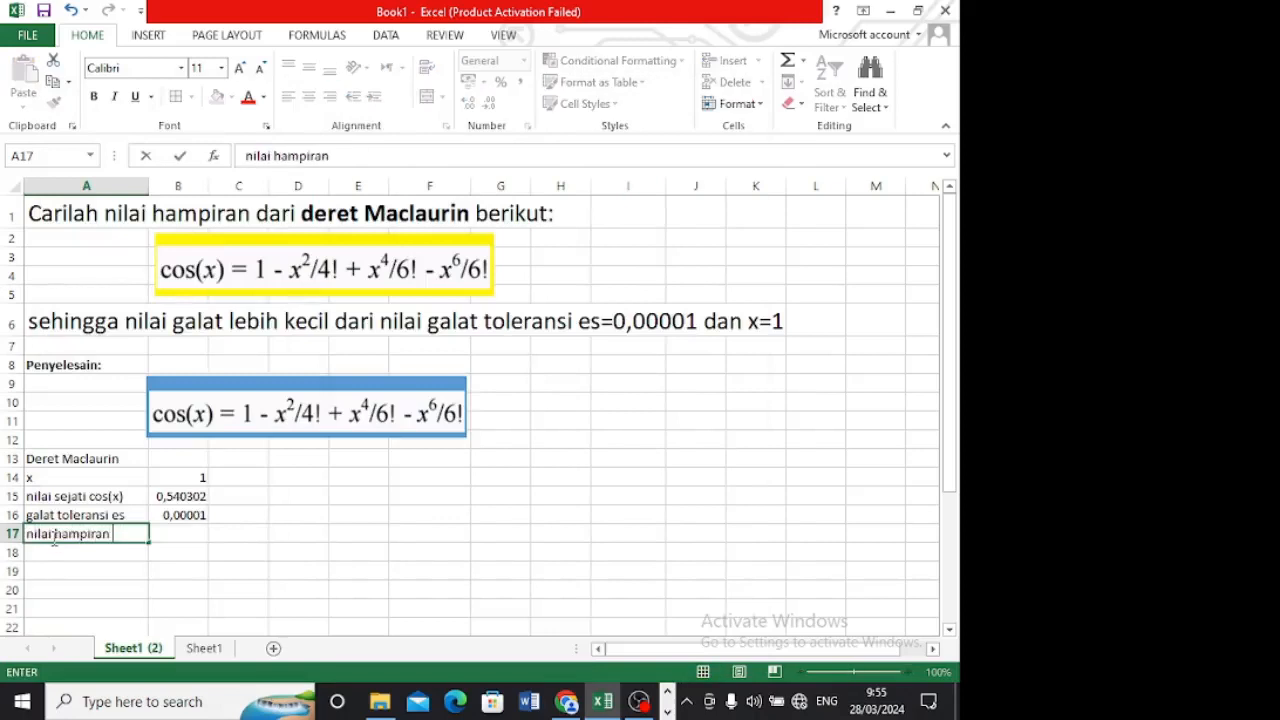
type(" cos(x")
key("Return")
- Fill the empty result cell B17 with light orange
left_click(172, 534)
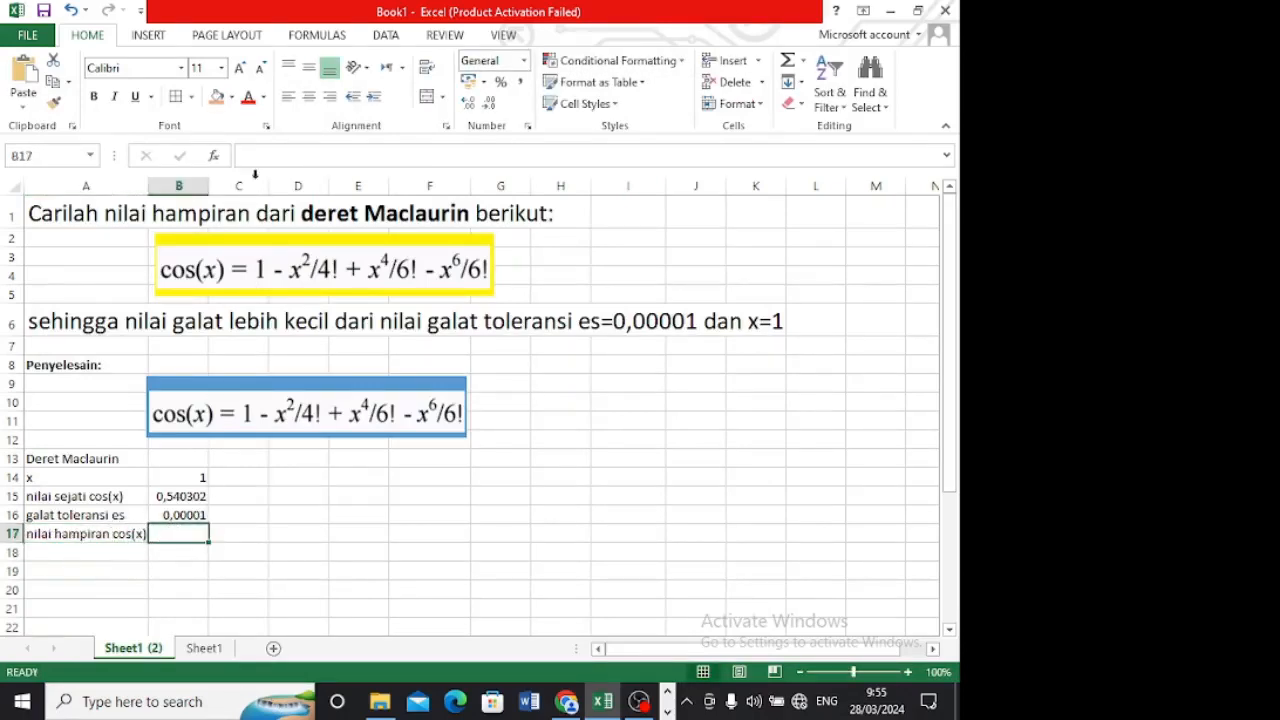
left_click(217, 97)
left_click(273, 534)
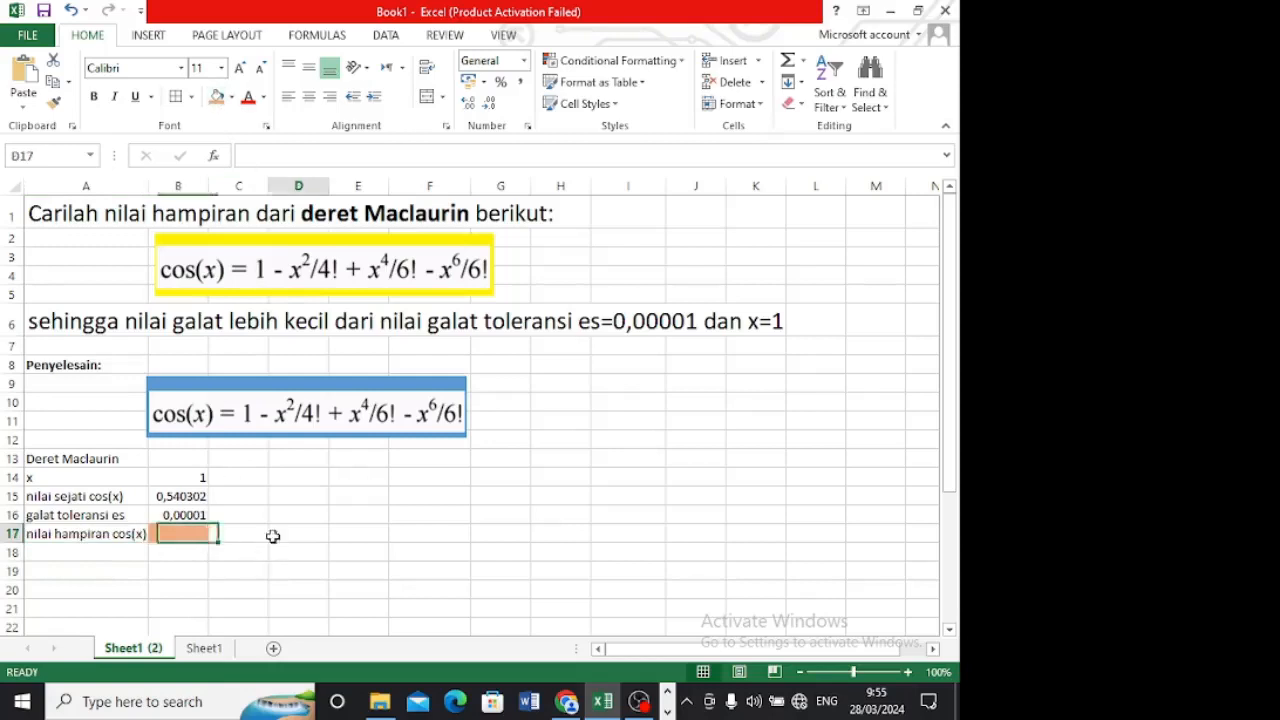
- Apply borders to all cells of the parameter table A14:B17
left_click_drag(52, 478, 175, 535)
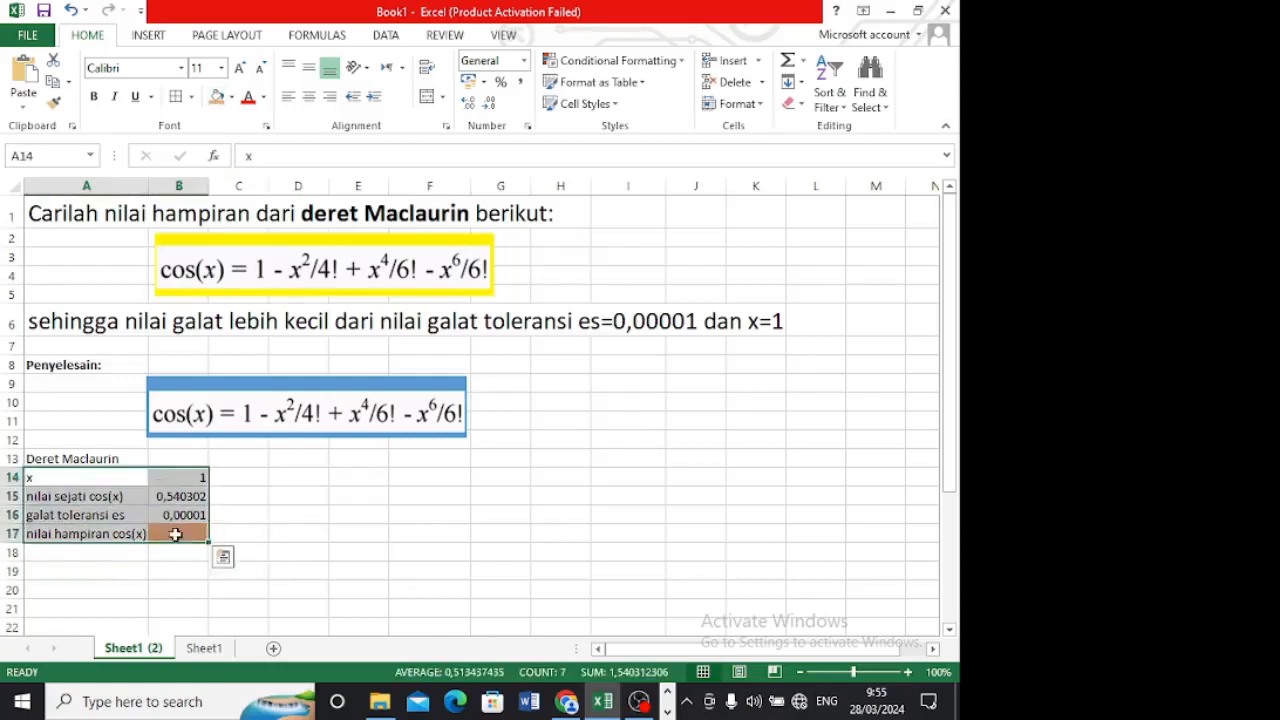
left_click(175, 99)
left_click(304, 552)
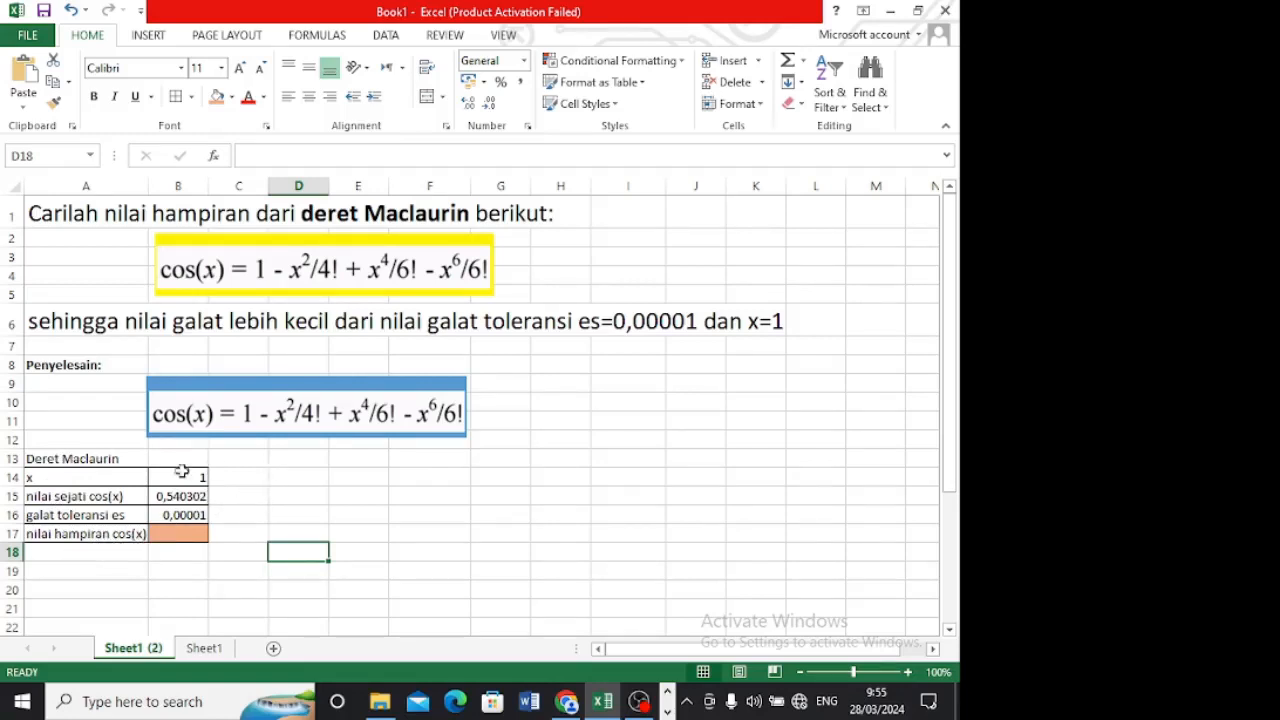
- Enter the column headers "orde", "deret" and "tanda" in cells D13, E13 and F13
left_click(308, 480)
left_click(309, 457)
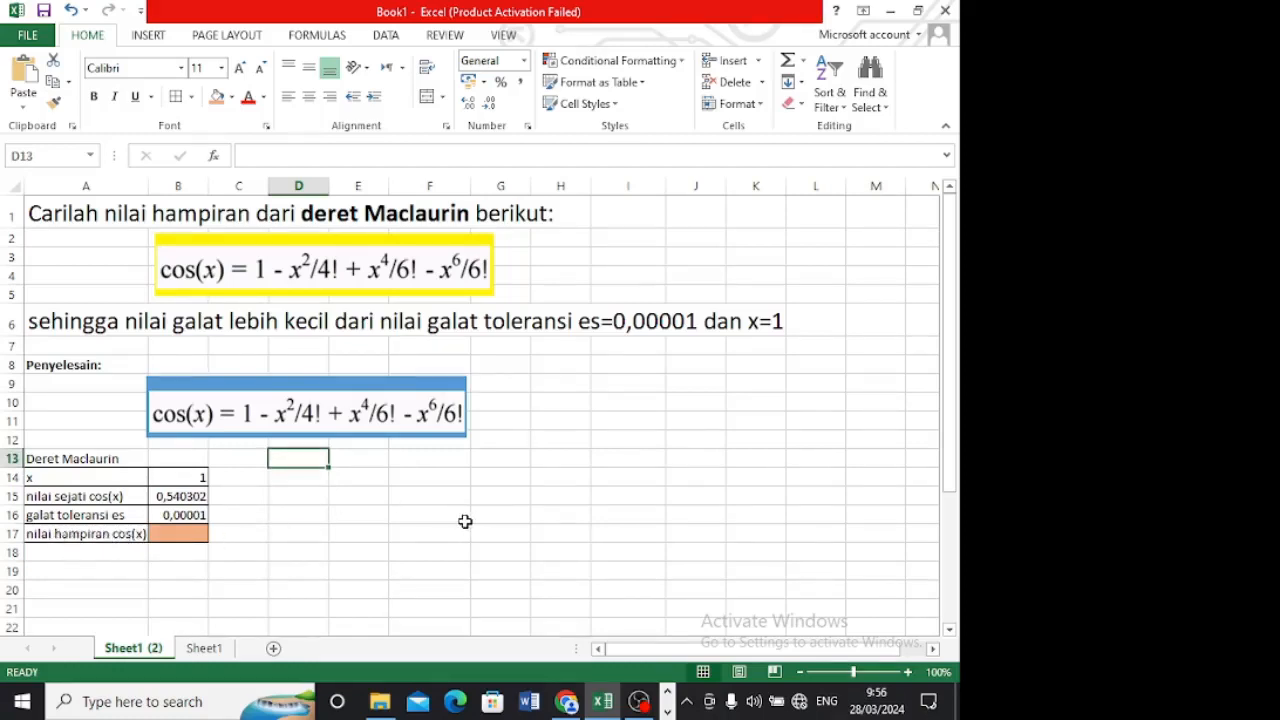
type("orde")
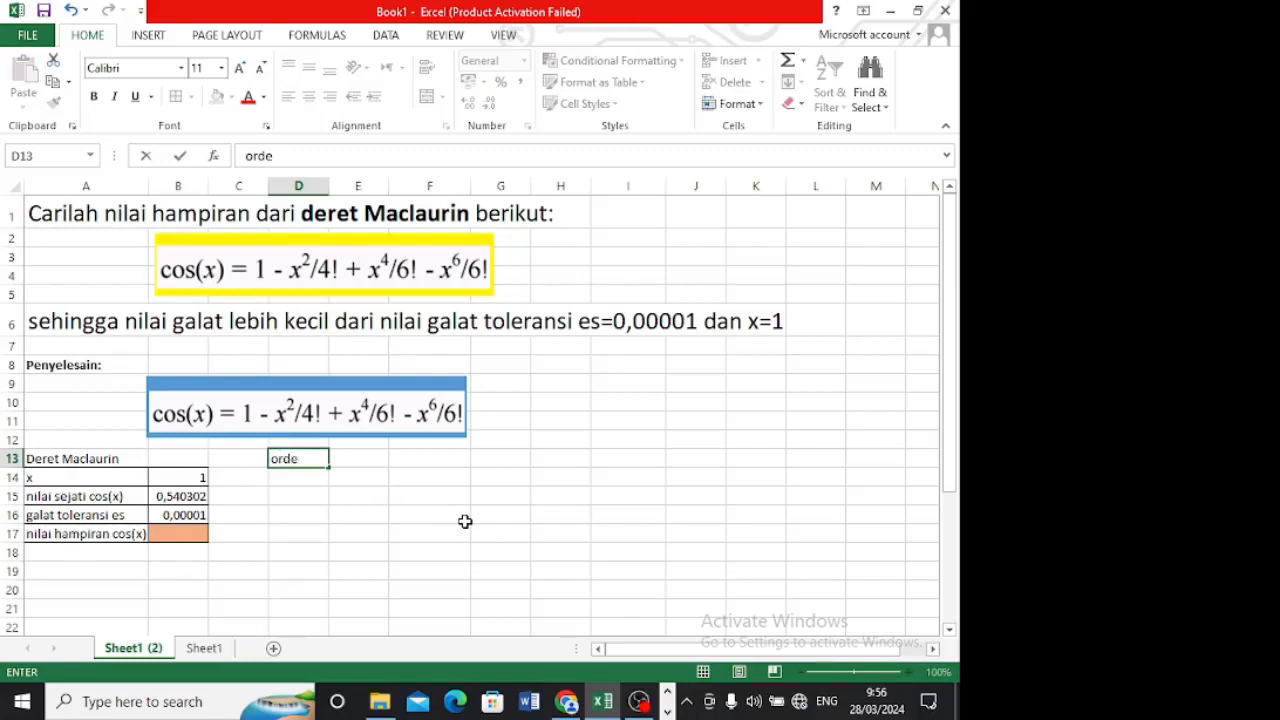
key("Tab")
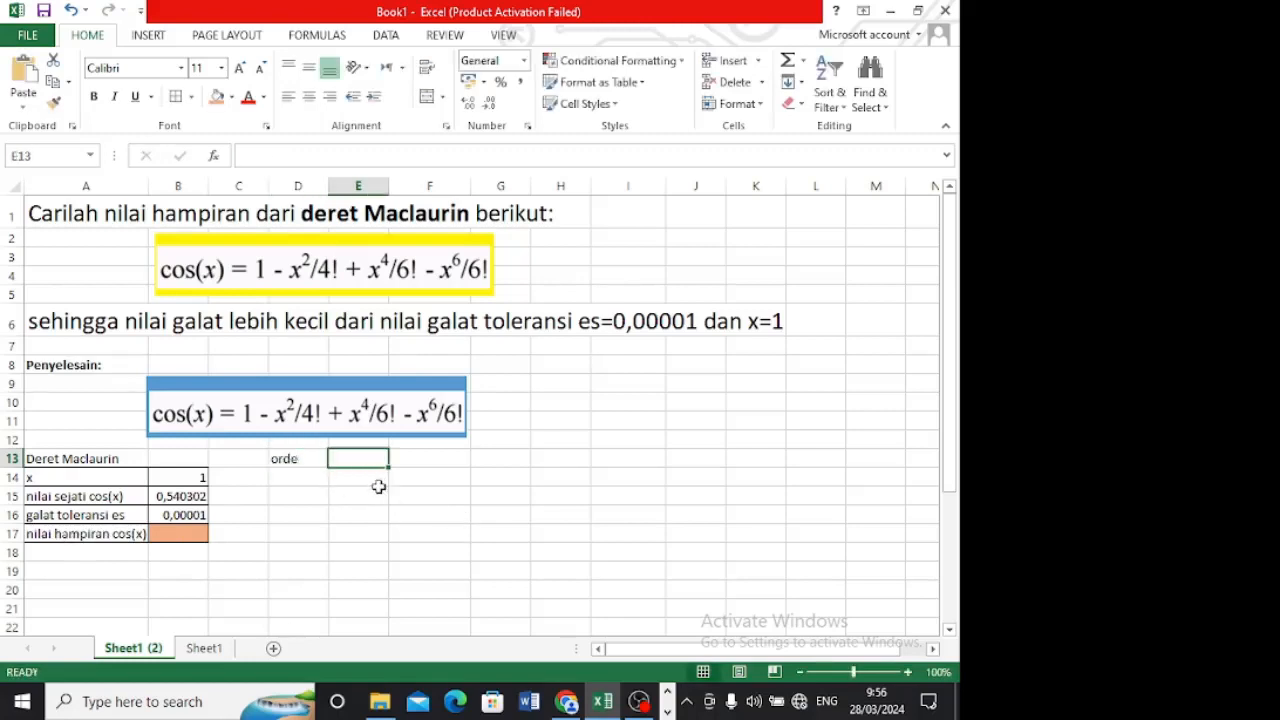
type("deret")
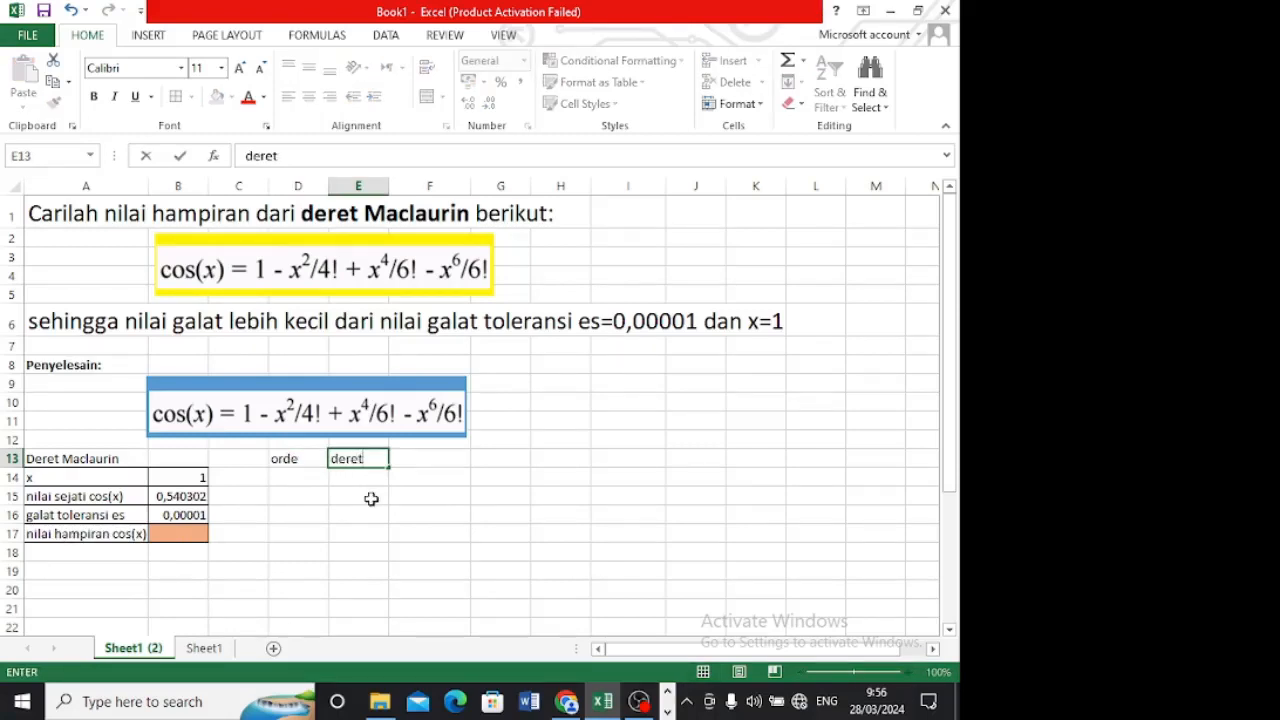
key("Tab")
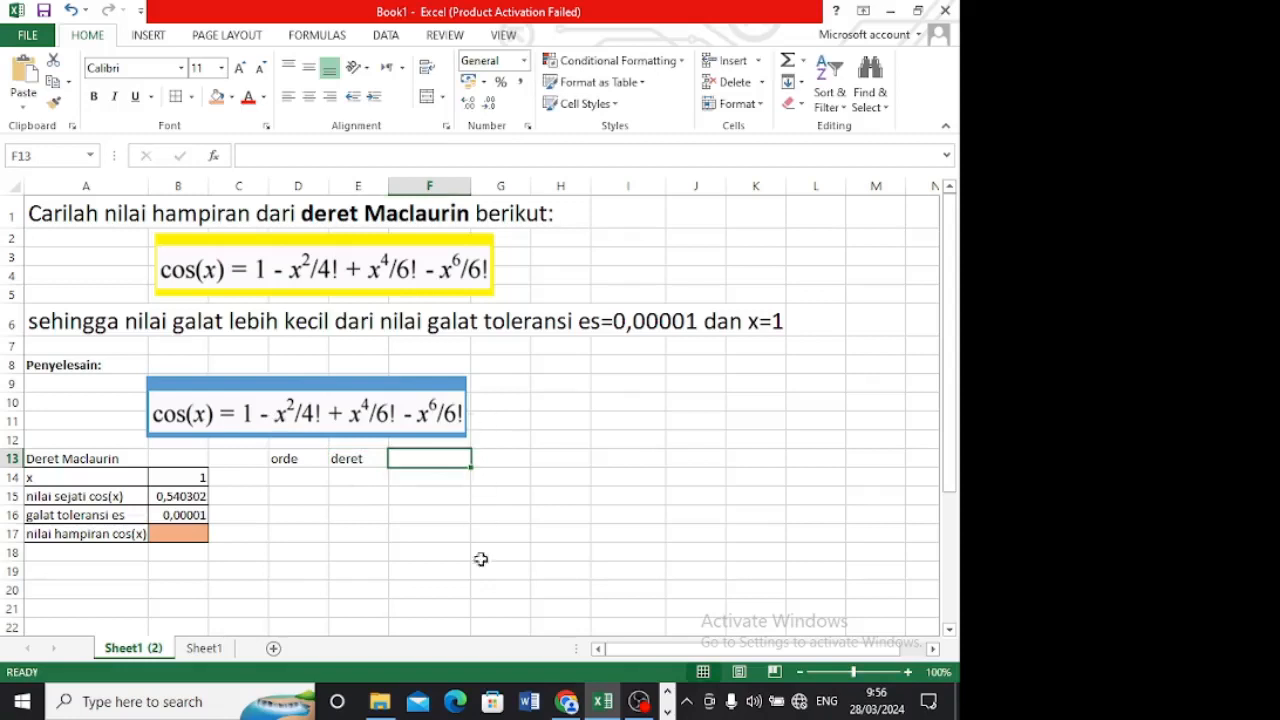
type("tanda")
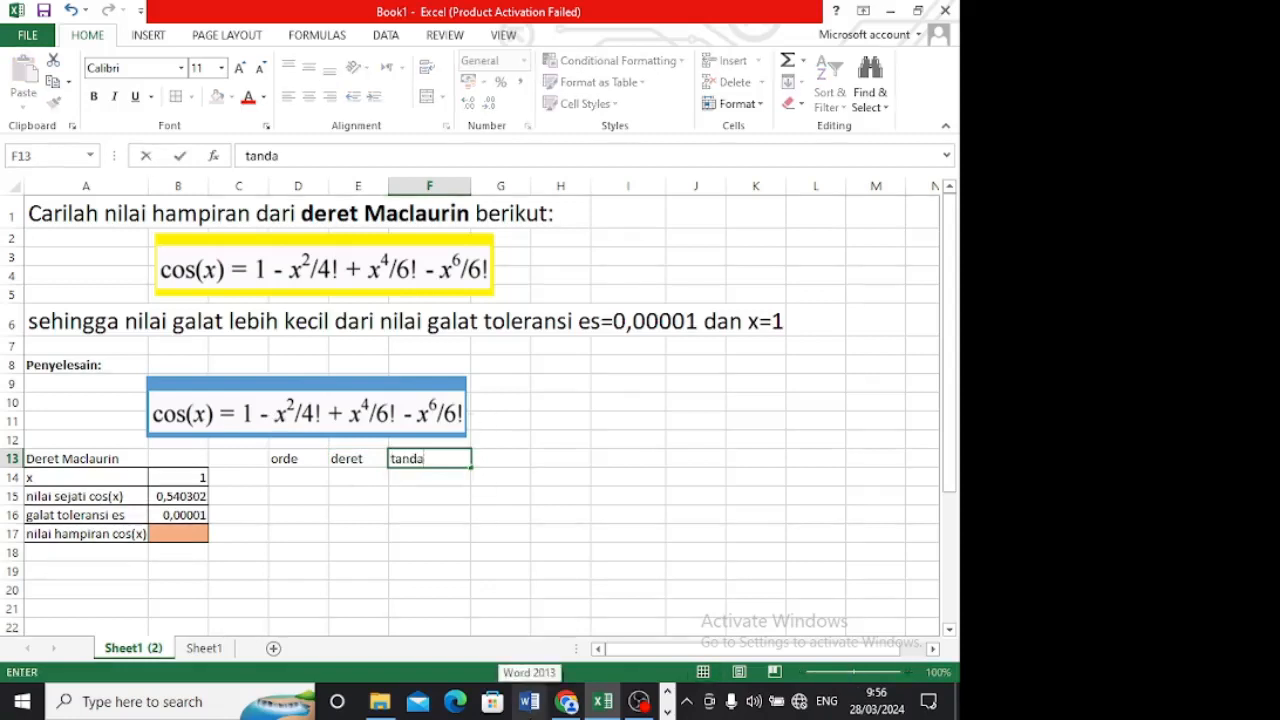
left_click(506, 570)
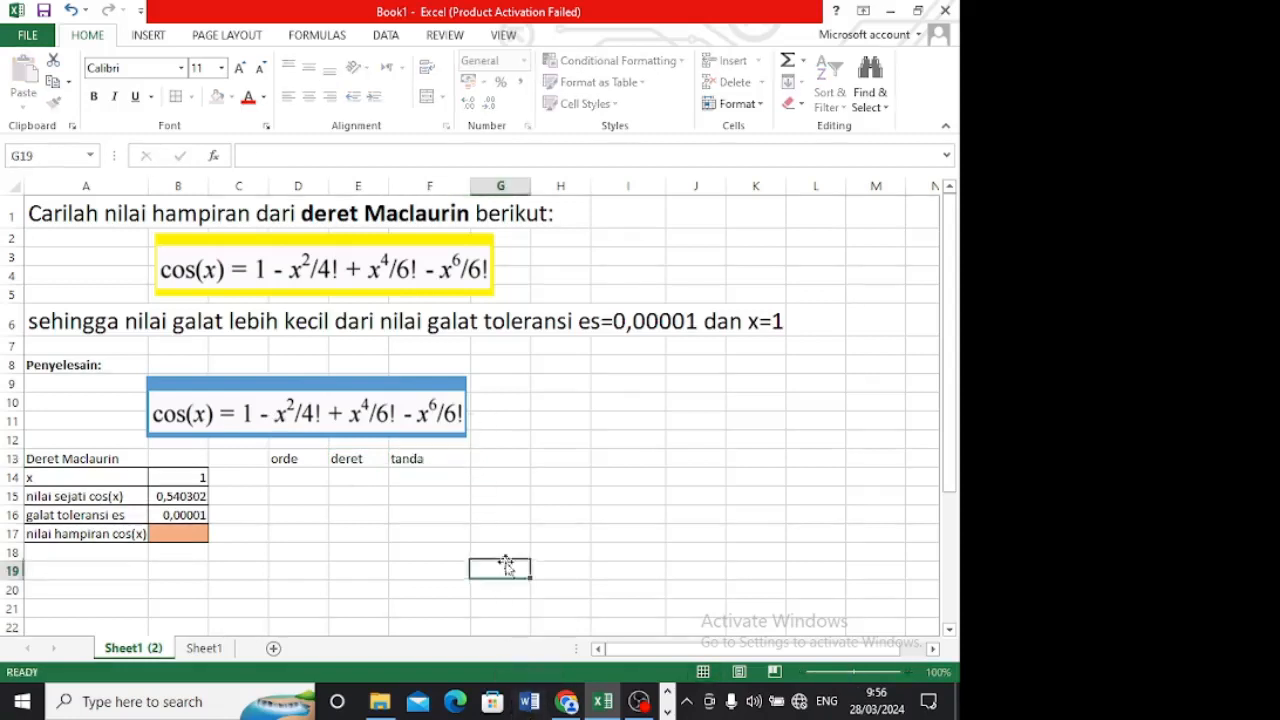
- Enter the column headers "hampiran", "galat" and "|galat|<es" in cells G13, H13 and I13
left_click(510, 465)
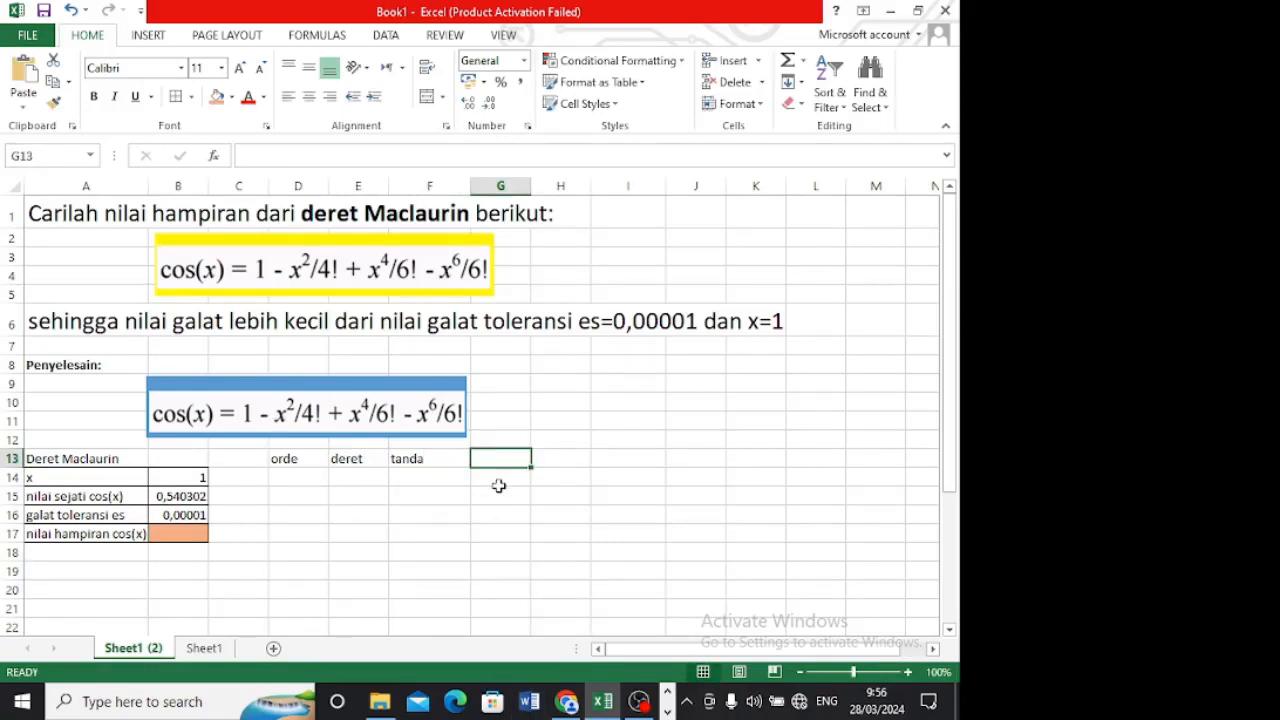
type("h")
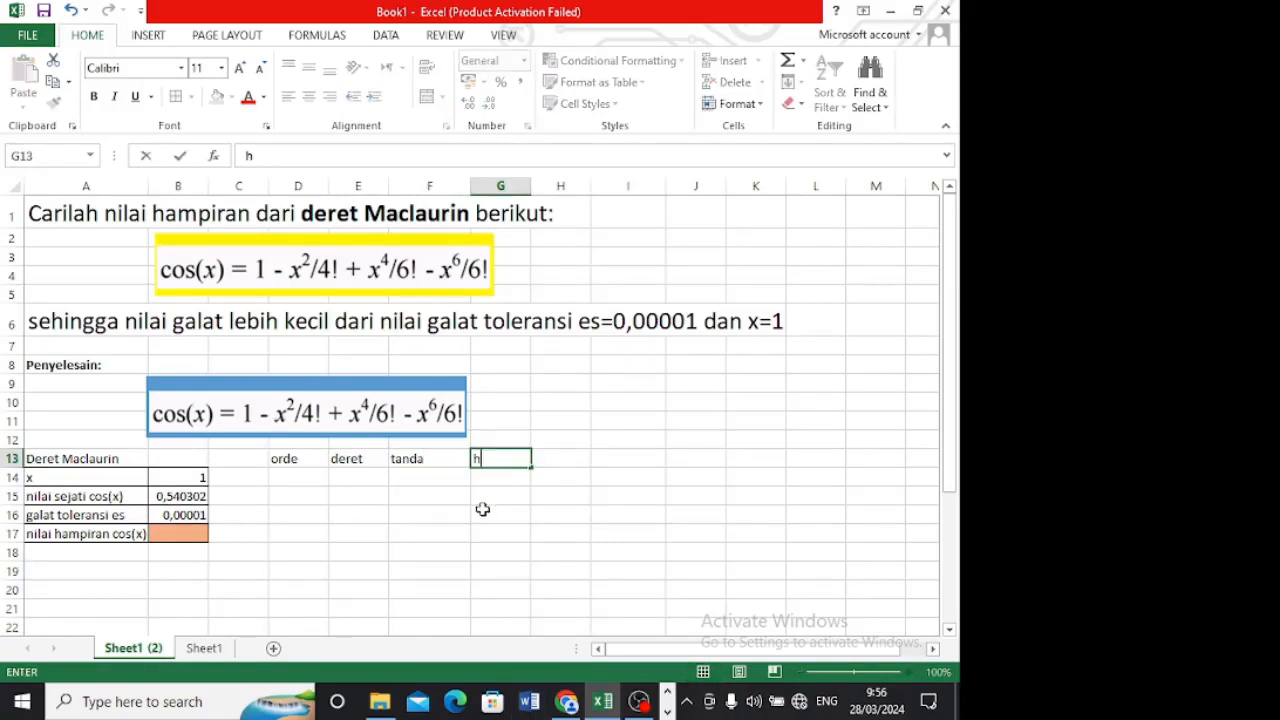
type("ampiran")
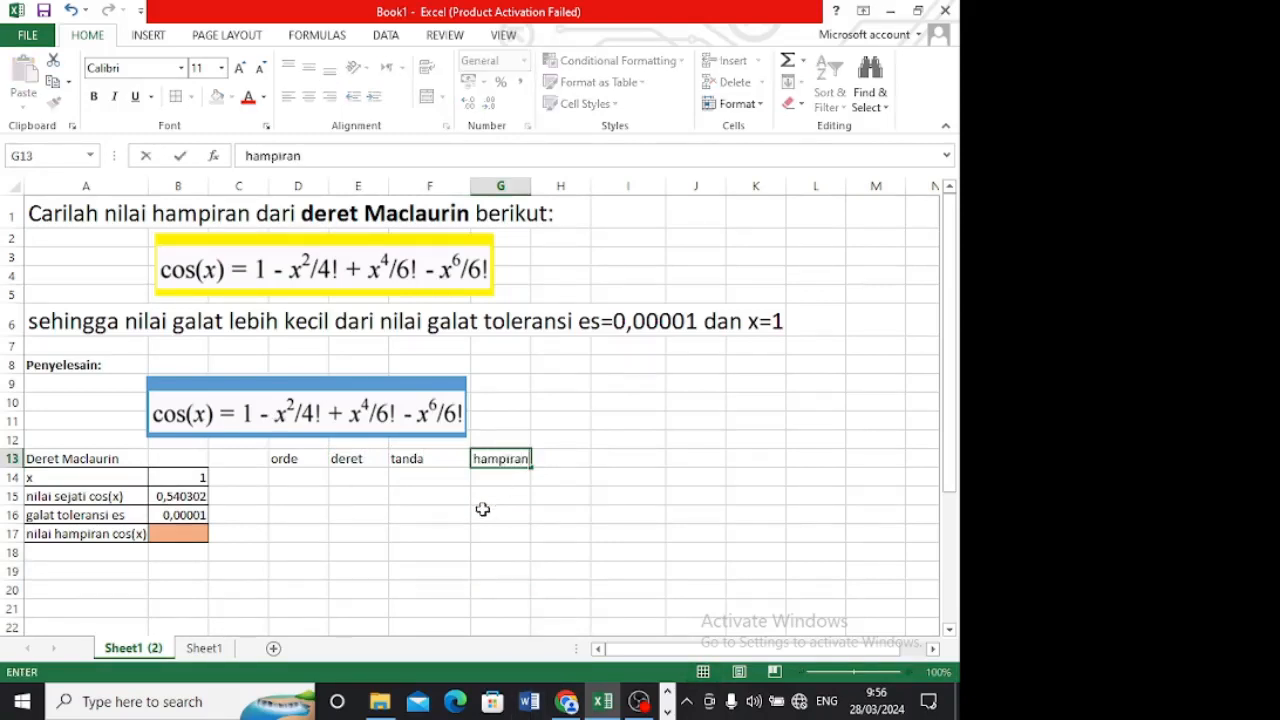
key("Tab")
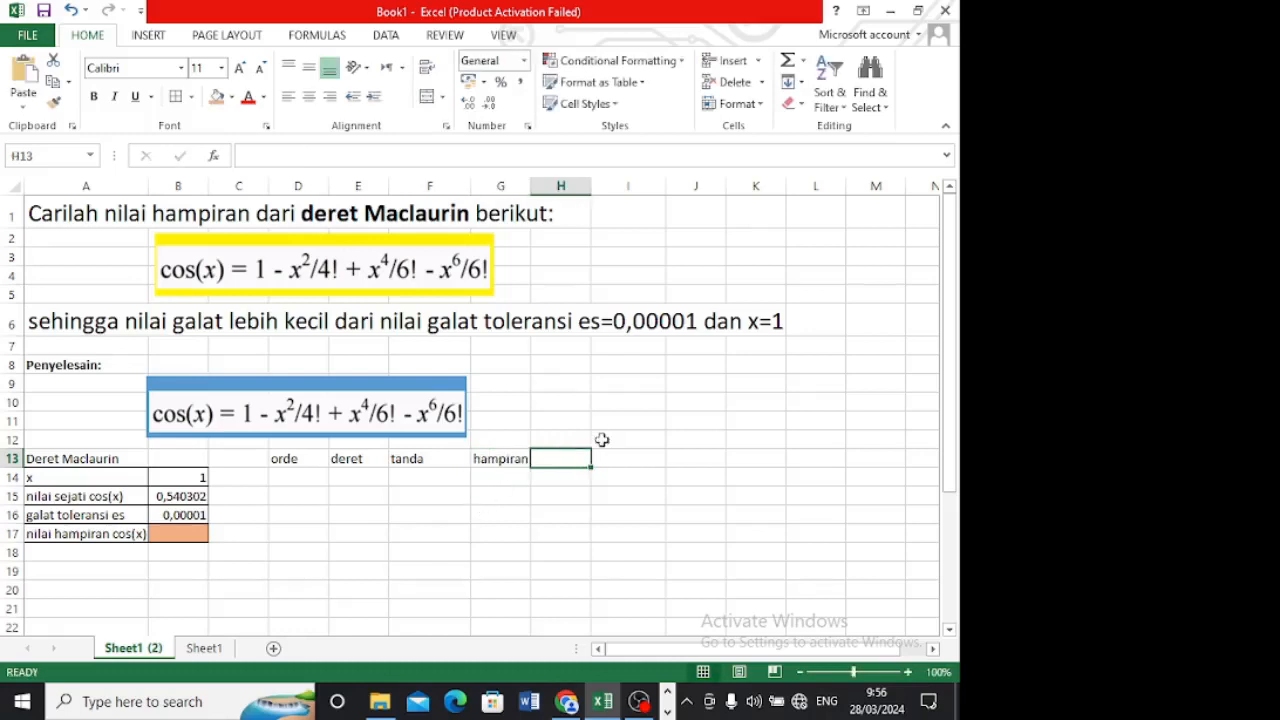
type("galat")
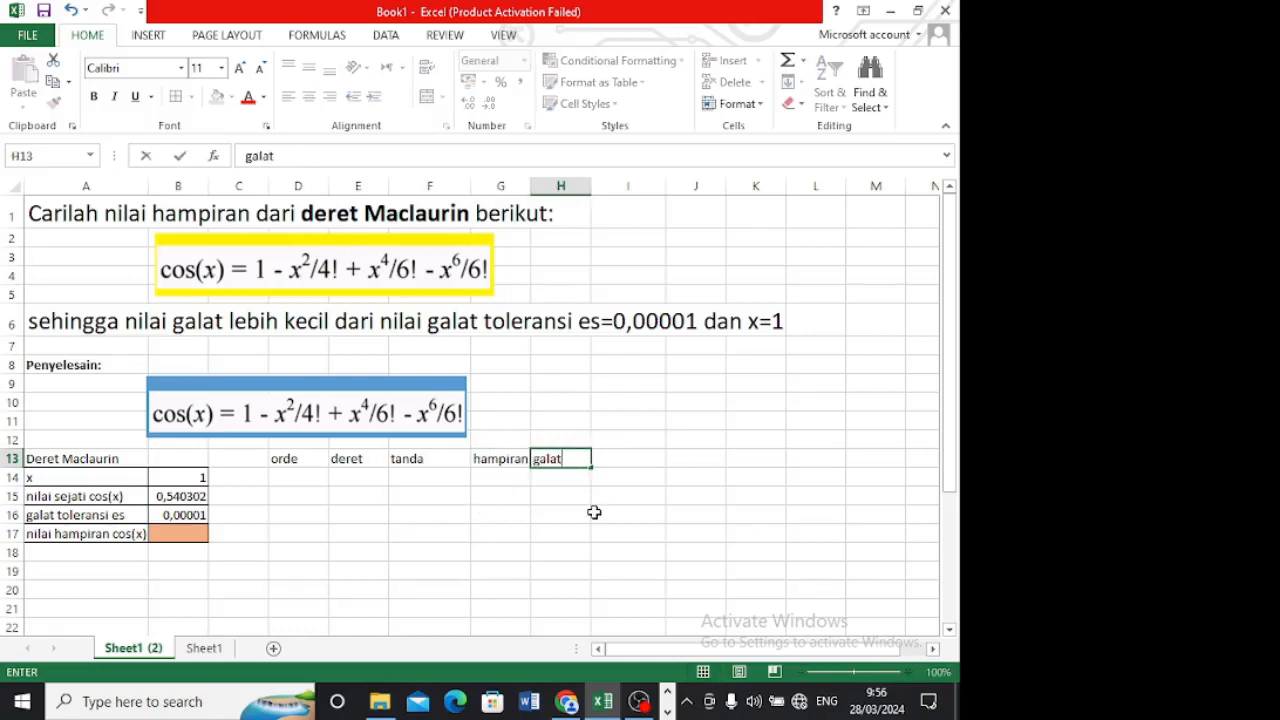
key("Tab")
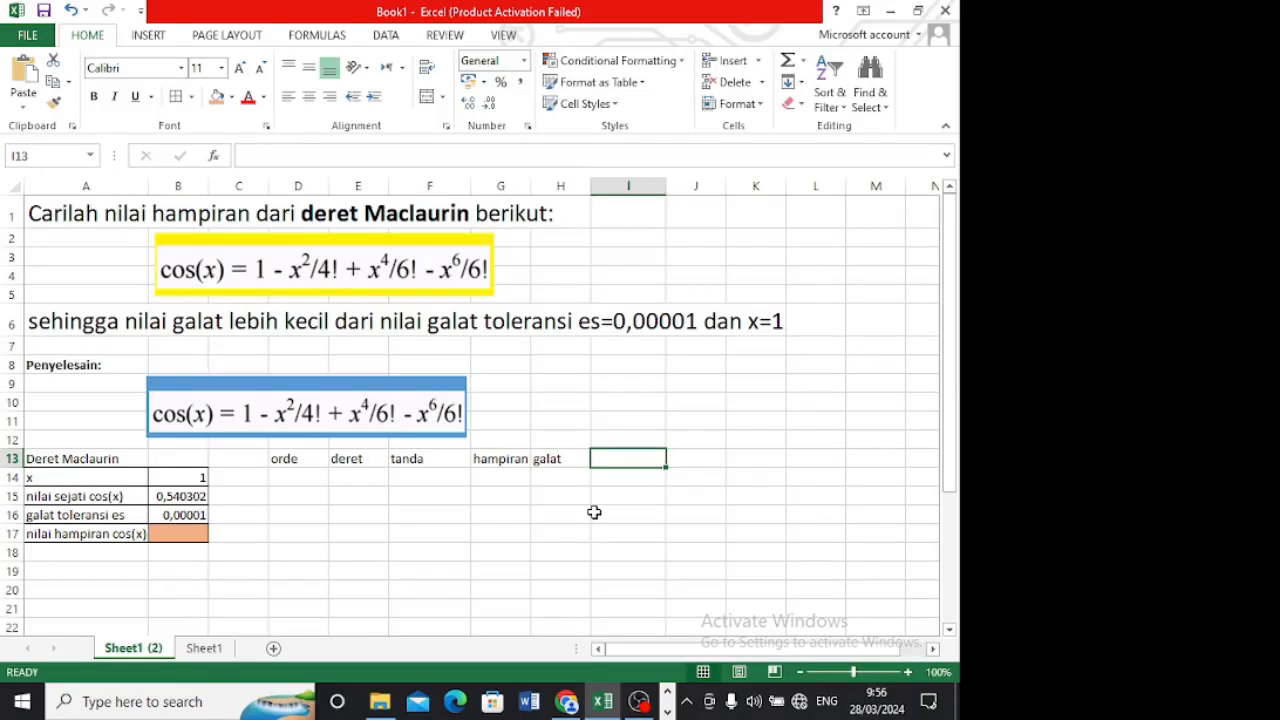
type("|galat|<es")
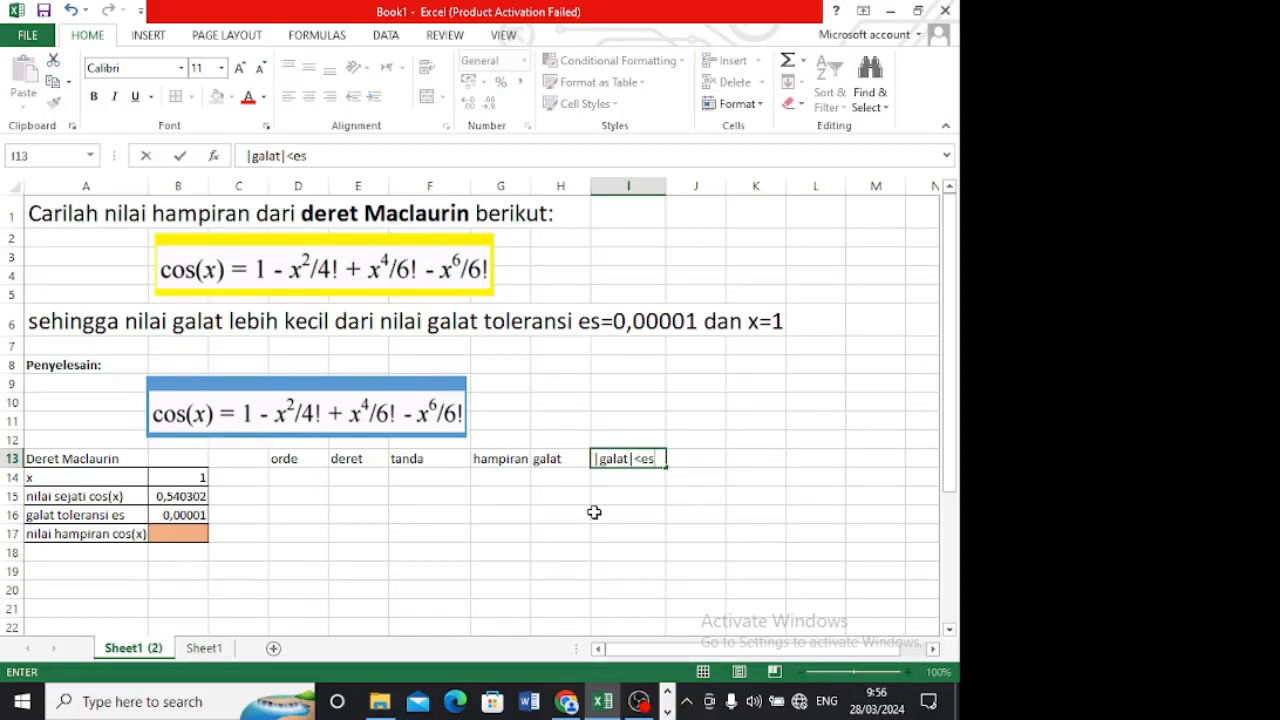
key("Return")
key("Left")
key("Left")
key("Left")
key("Left")
key("Left")
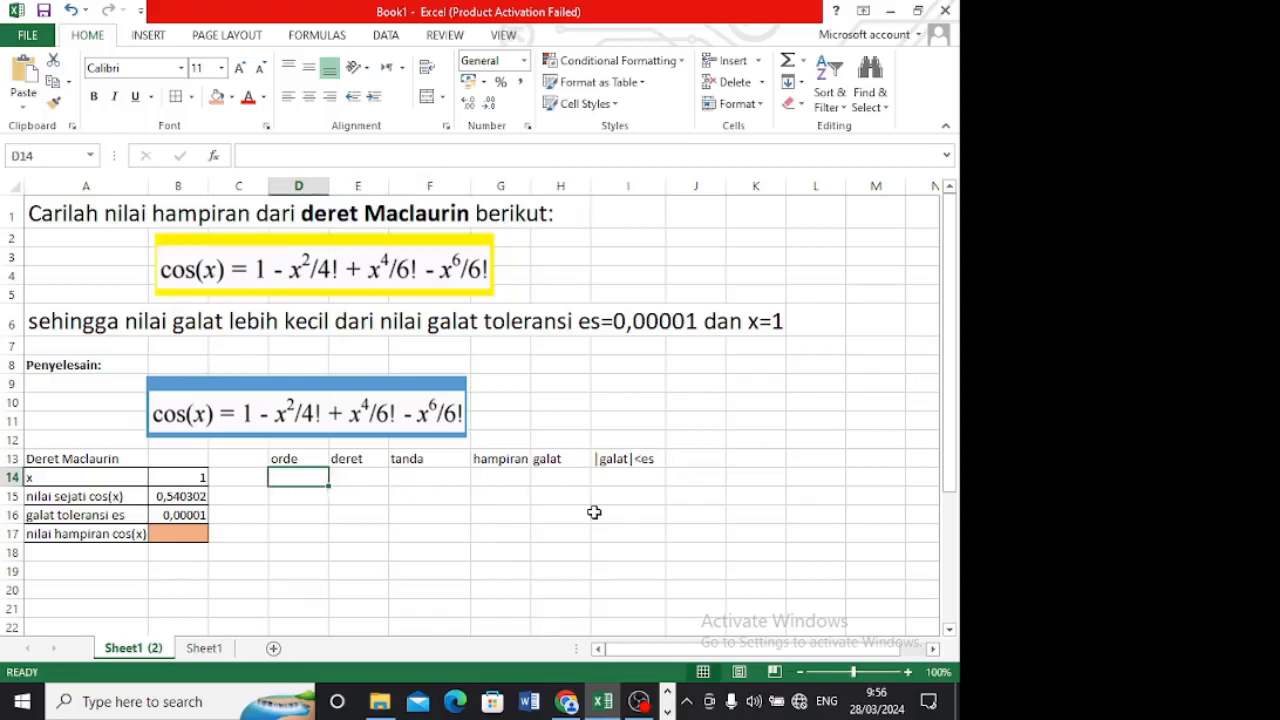
- Apply borders to all cells of the iteration table D13:I21
left_click_drag(290, 458, 625, 611)
left_click(176, 96)
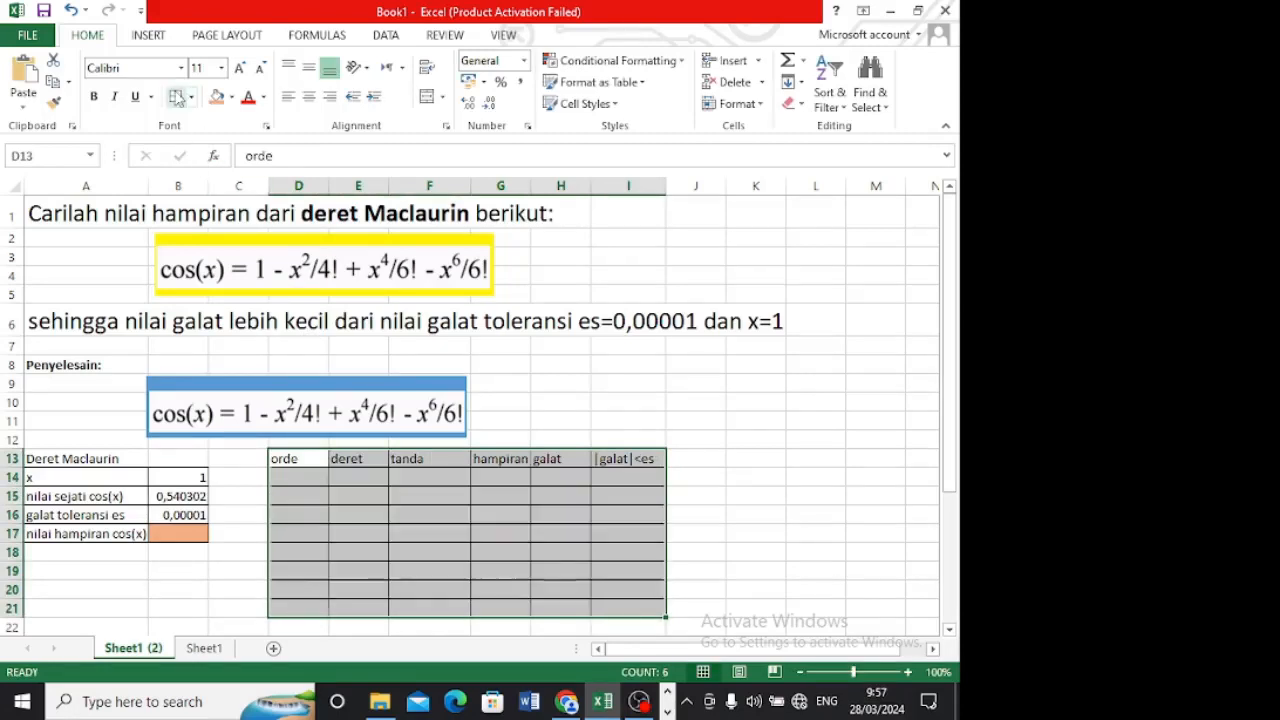
left_click(778, 512)
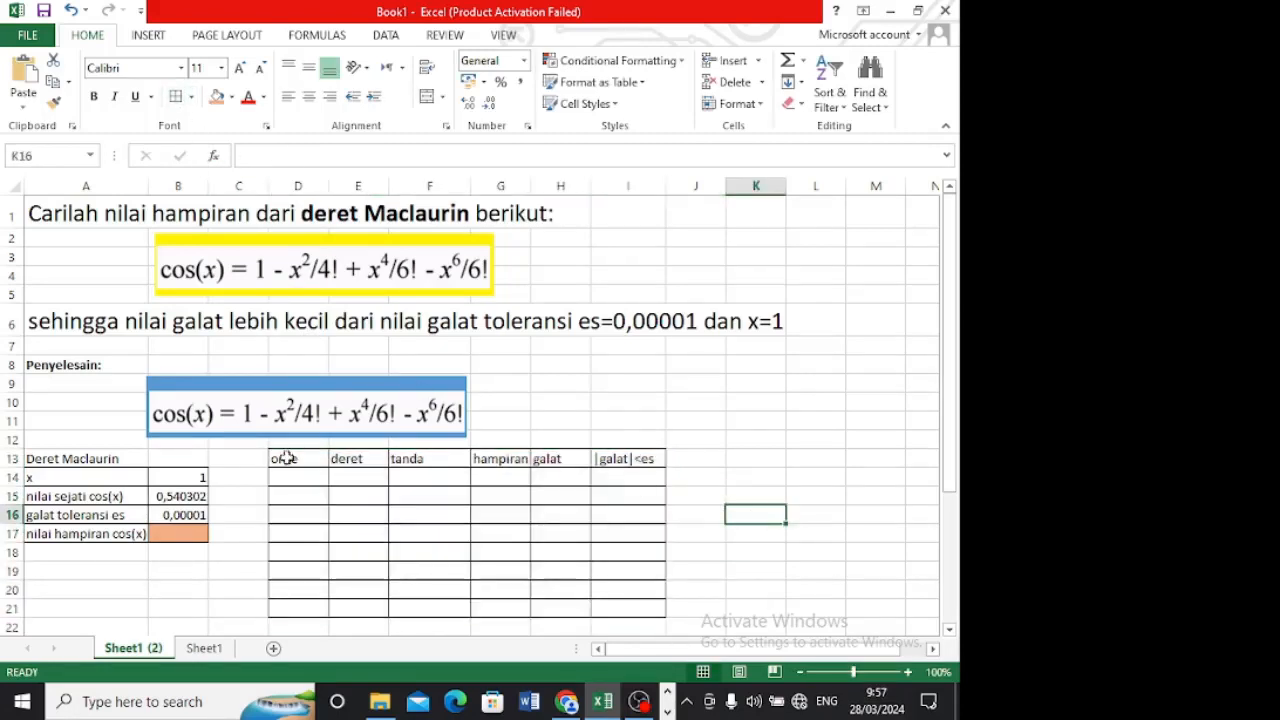
- Fill the iteration table's header row D13:I13 with blue
left_click_drag(285, 458, 651, 457)
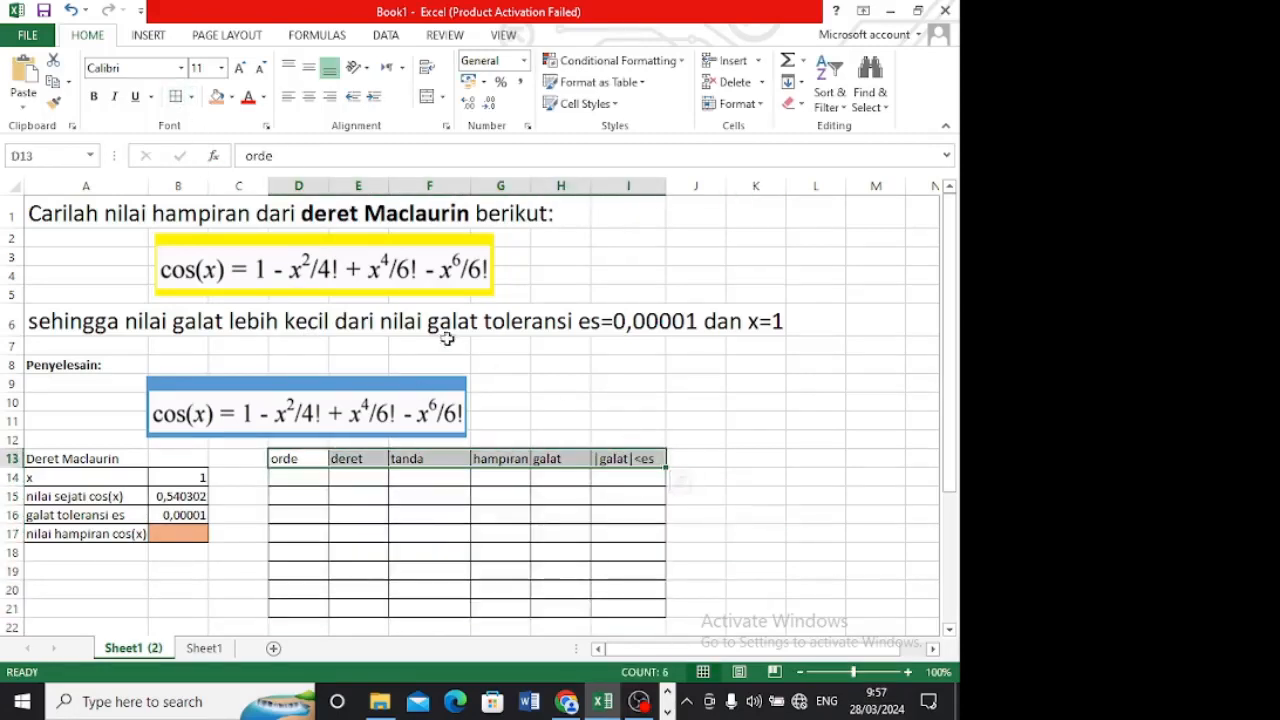
left_click(230, 97)
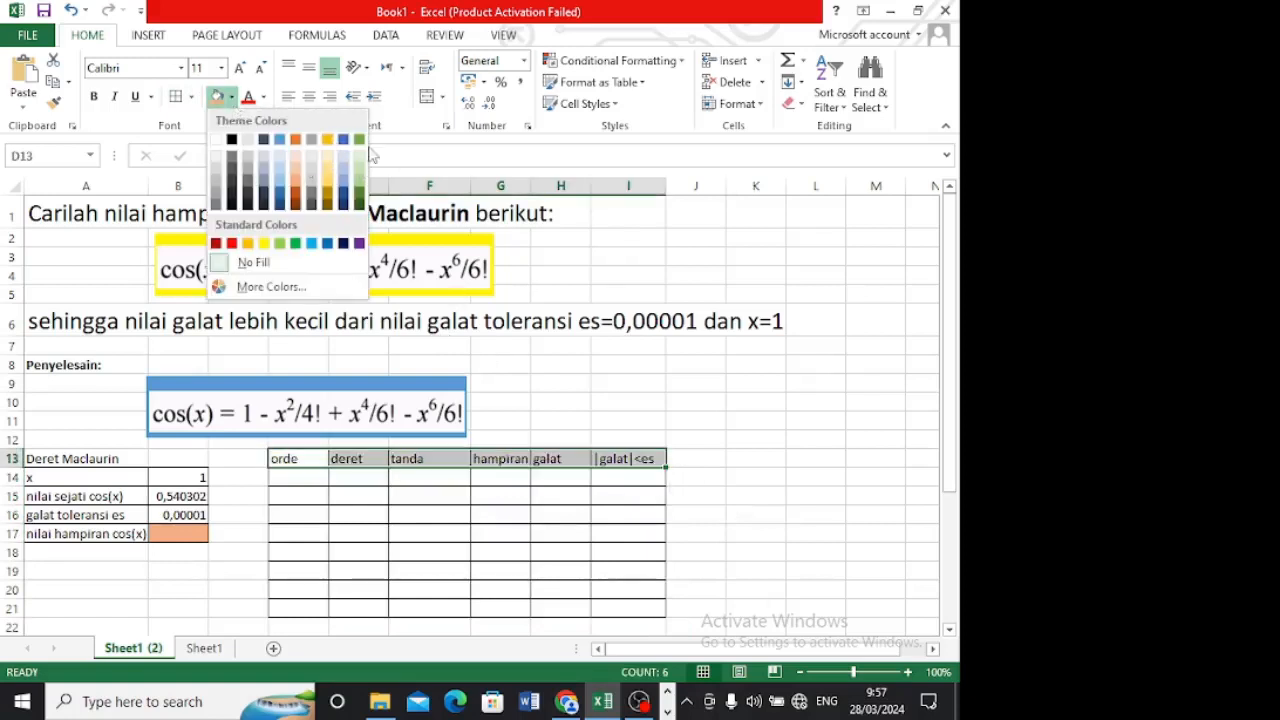
left_click(280, 142)
left_click(743, 444)
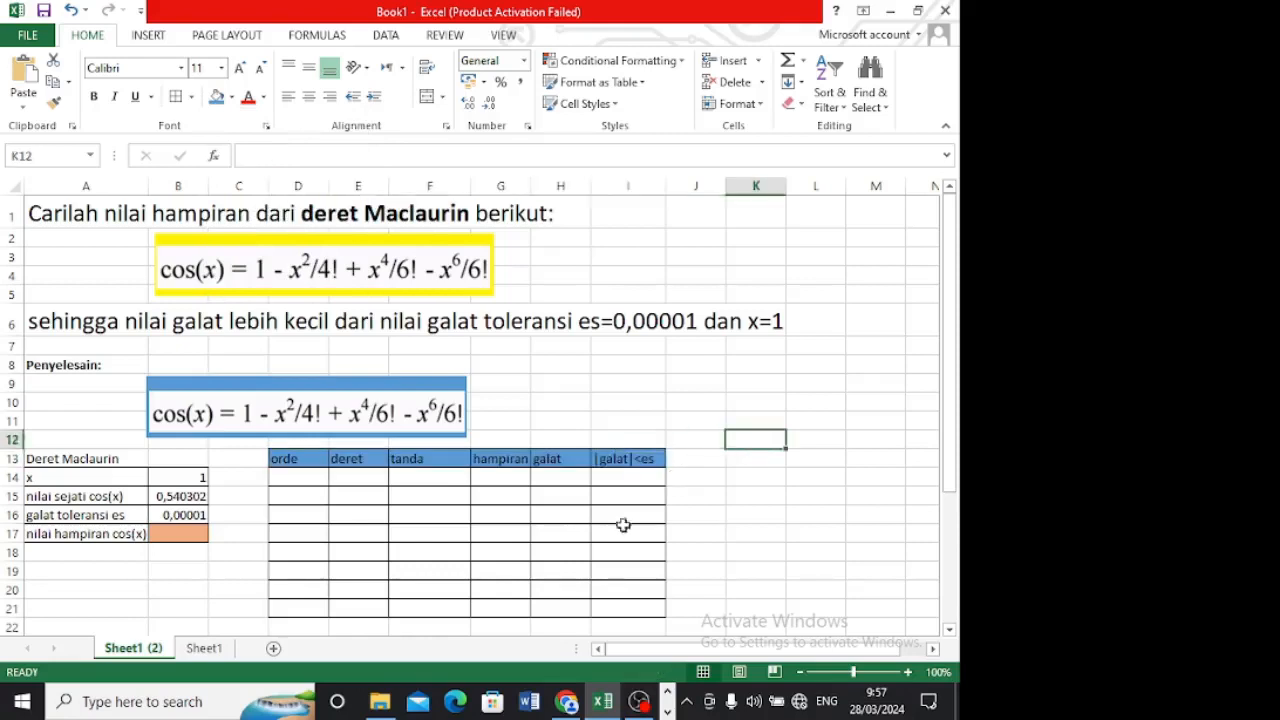
left_click(623, 529)
scroll(545, 530, "down", 2)
scroll(543, 528, "up", 2)
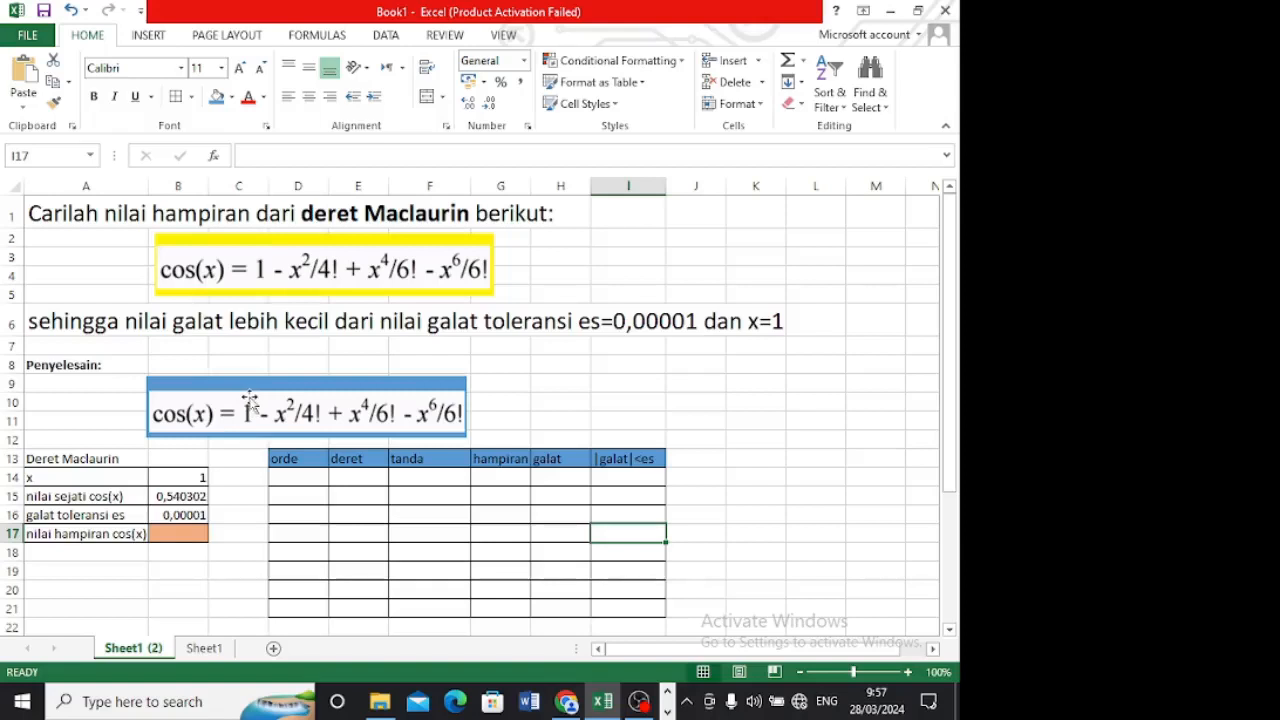
- Fill the orde column with the even orders 0, 2, 4 and 6 in cells D14 to D17
left_click(292, 478)
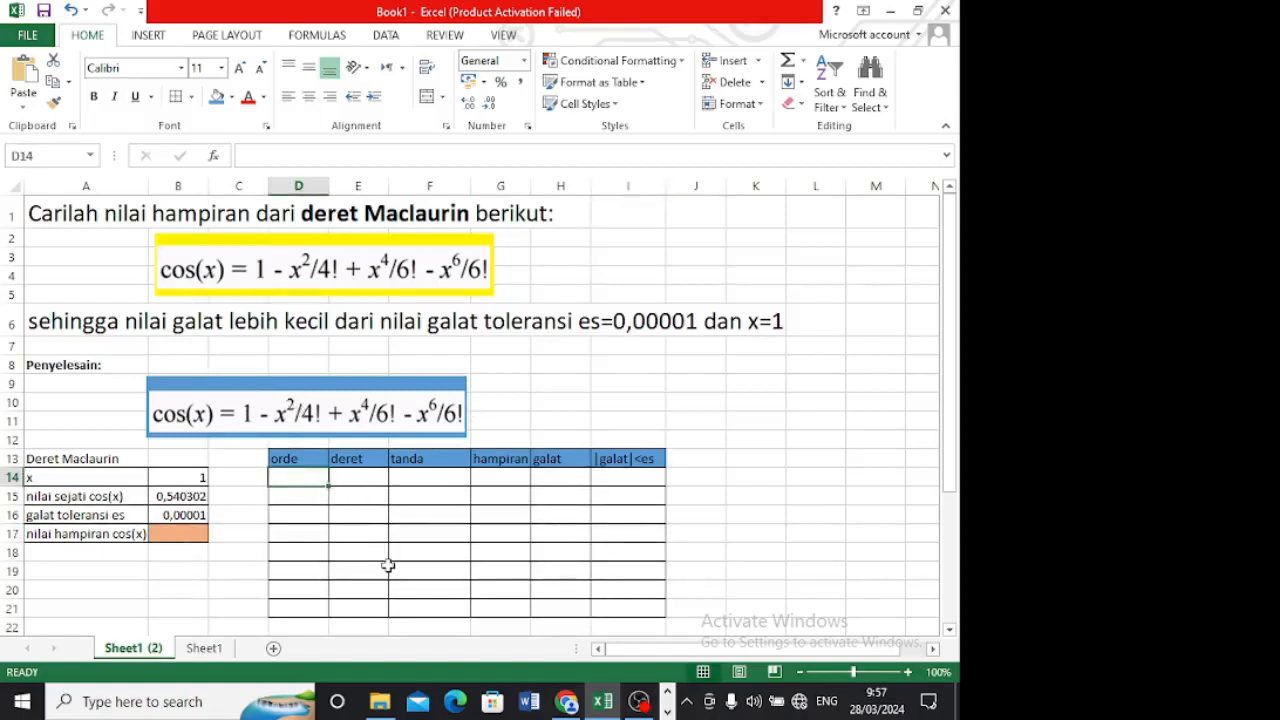
type("0")
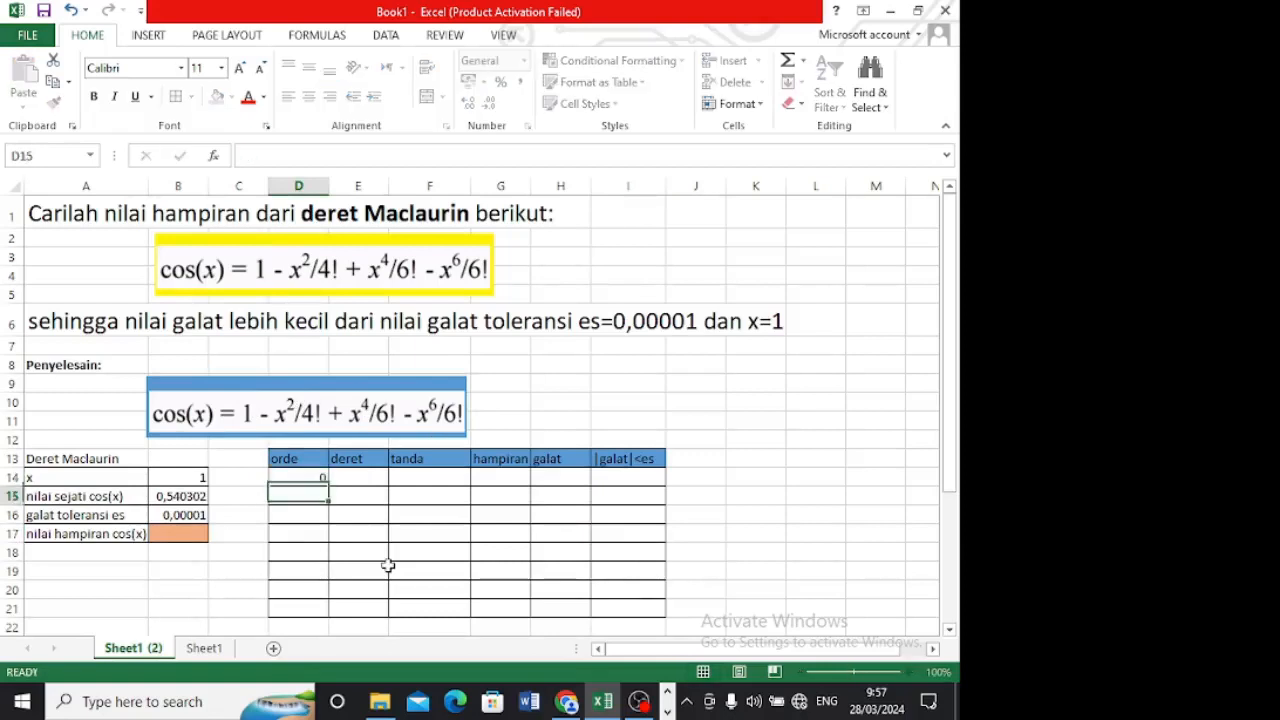
key("Return")
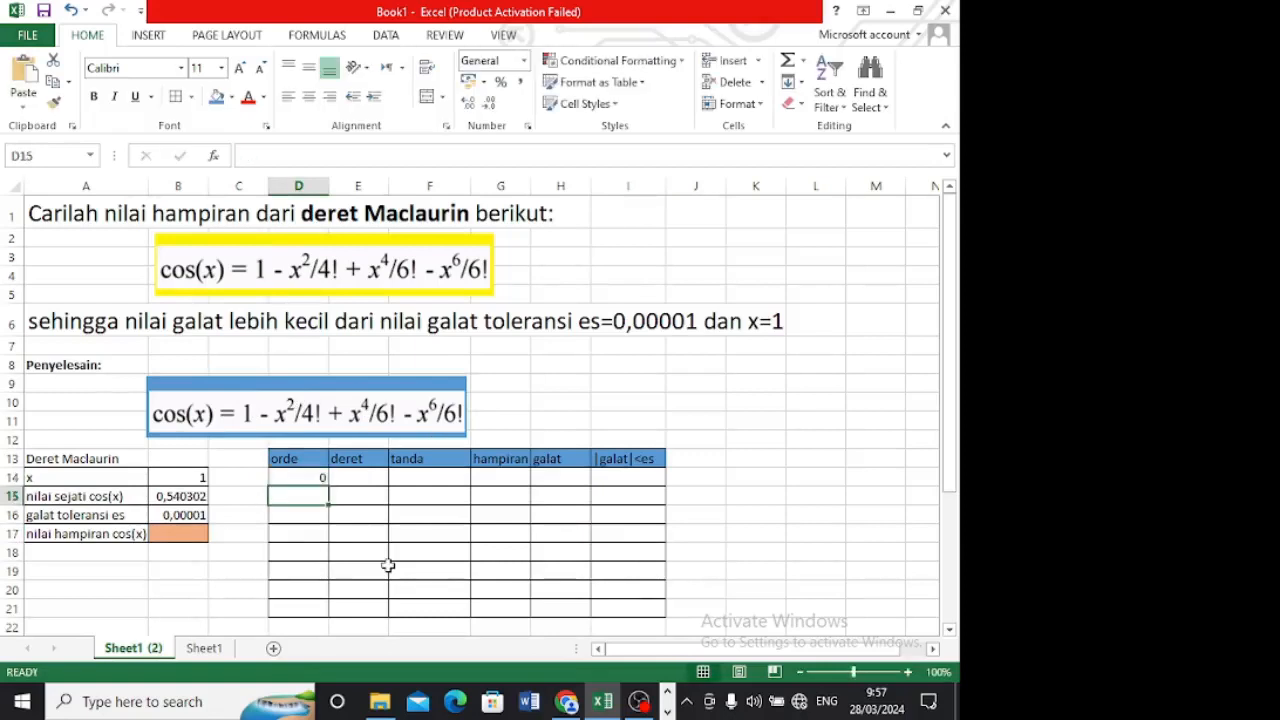
type("2")
key("Return")
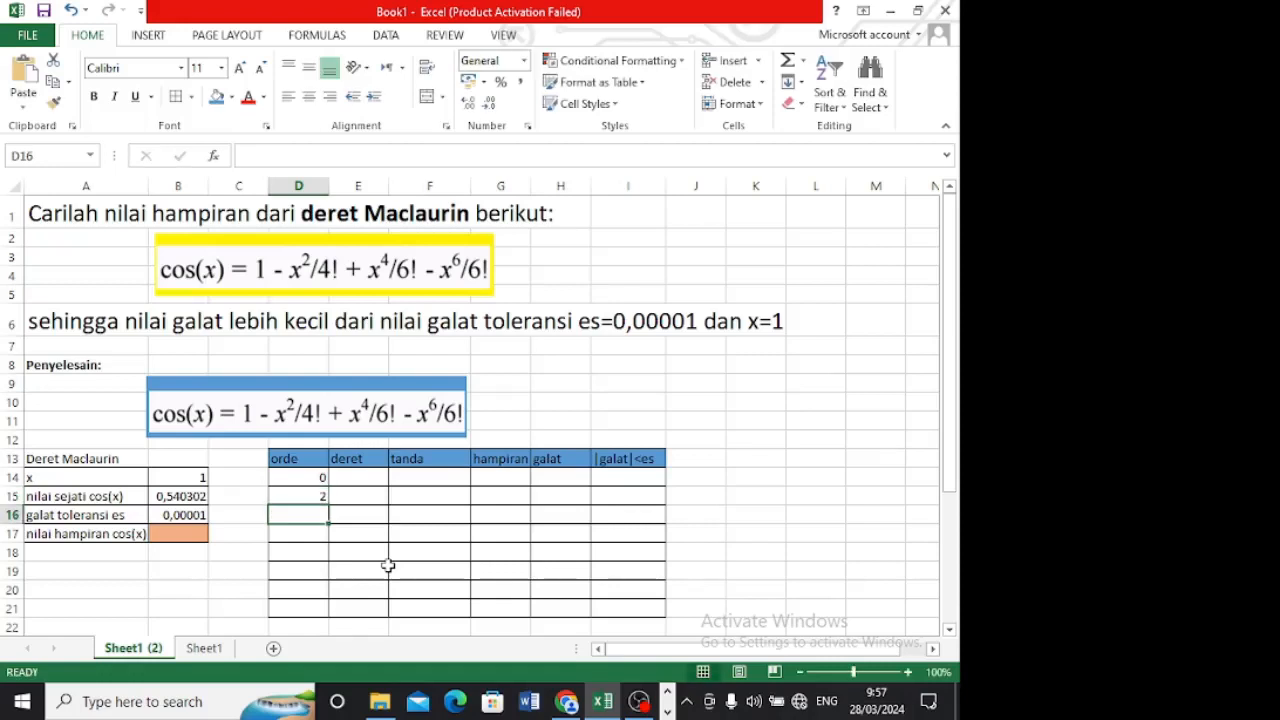
type("4")
key("Return")
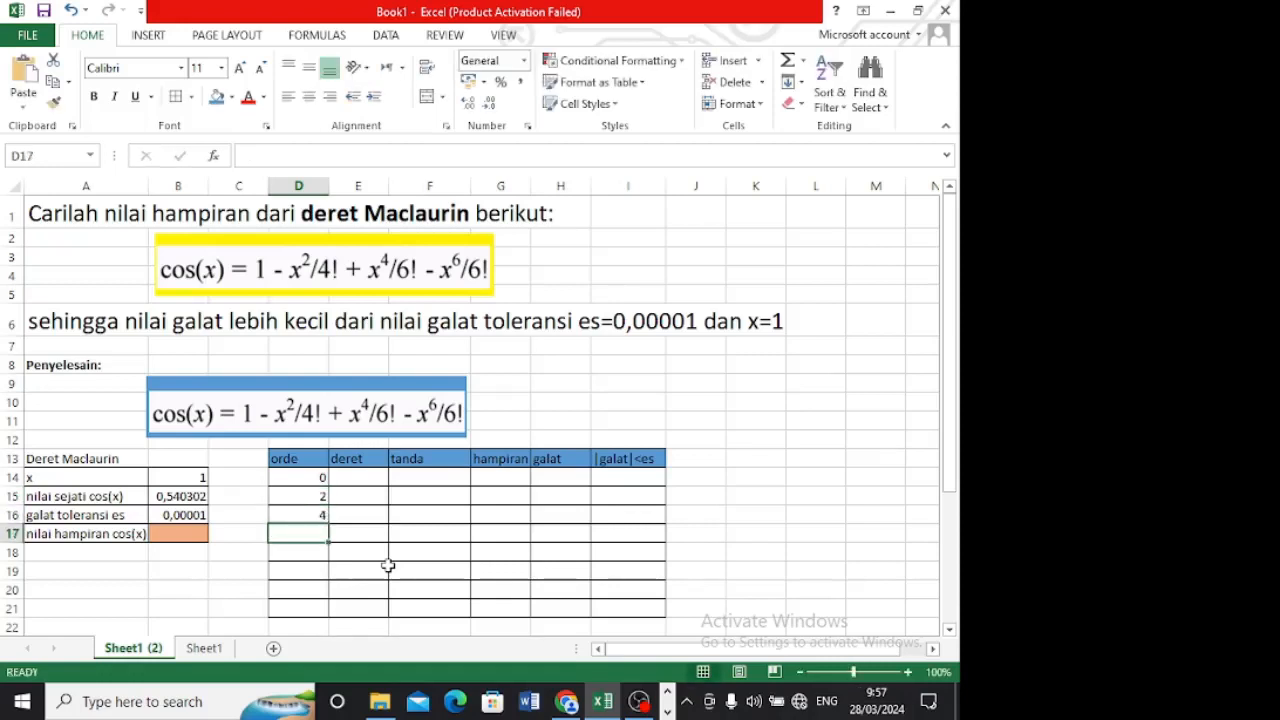
type("6")
key("Return")
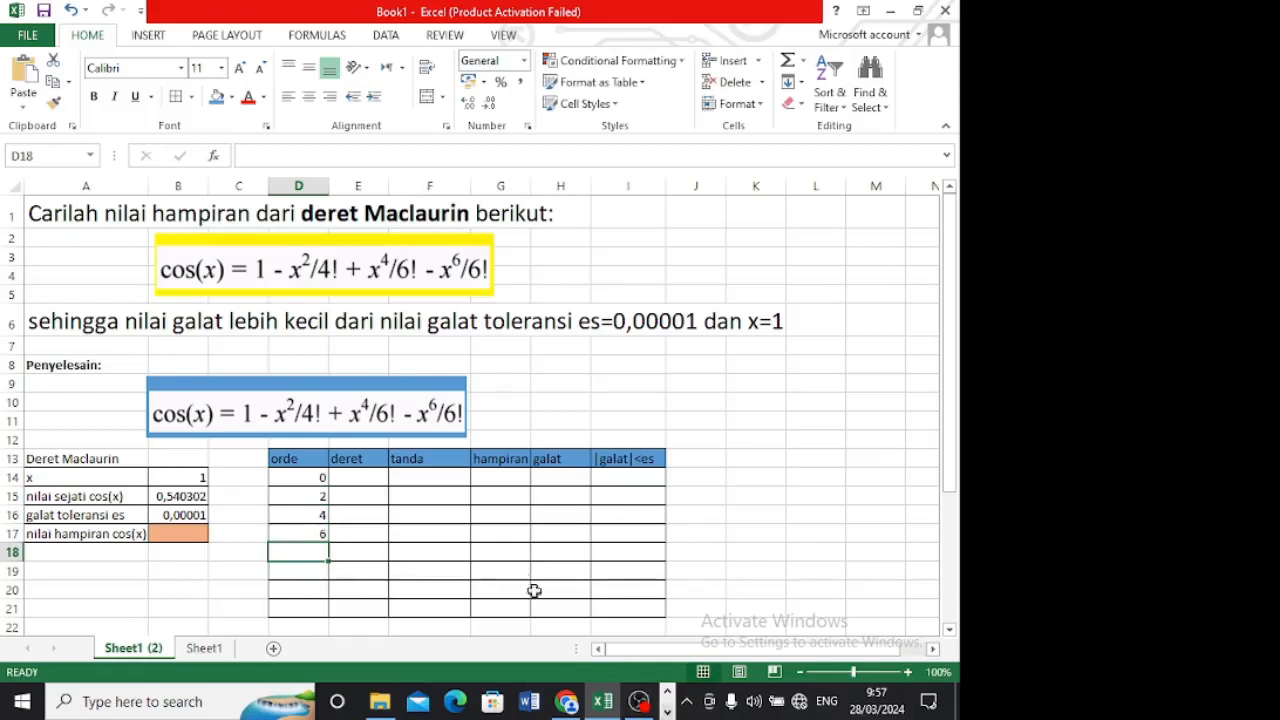
- Enter the series term formula =$B$14^D14/FACT(D14) in cell E14 and fill it down to E17
left_click(414, 537)
left_click(358, 477)
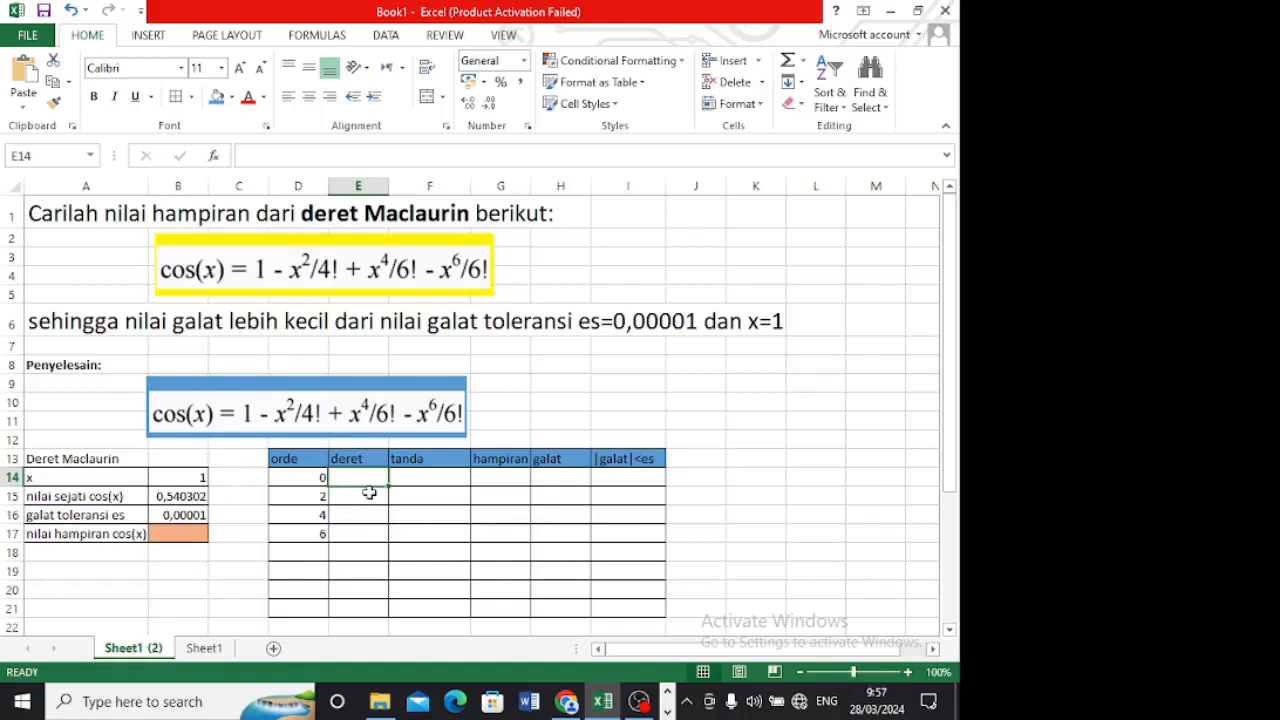
type("=")
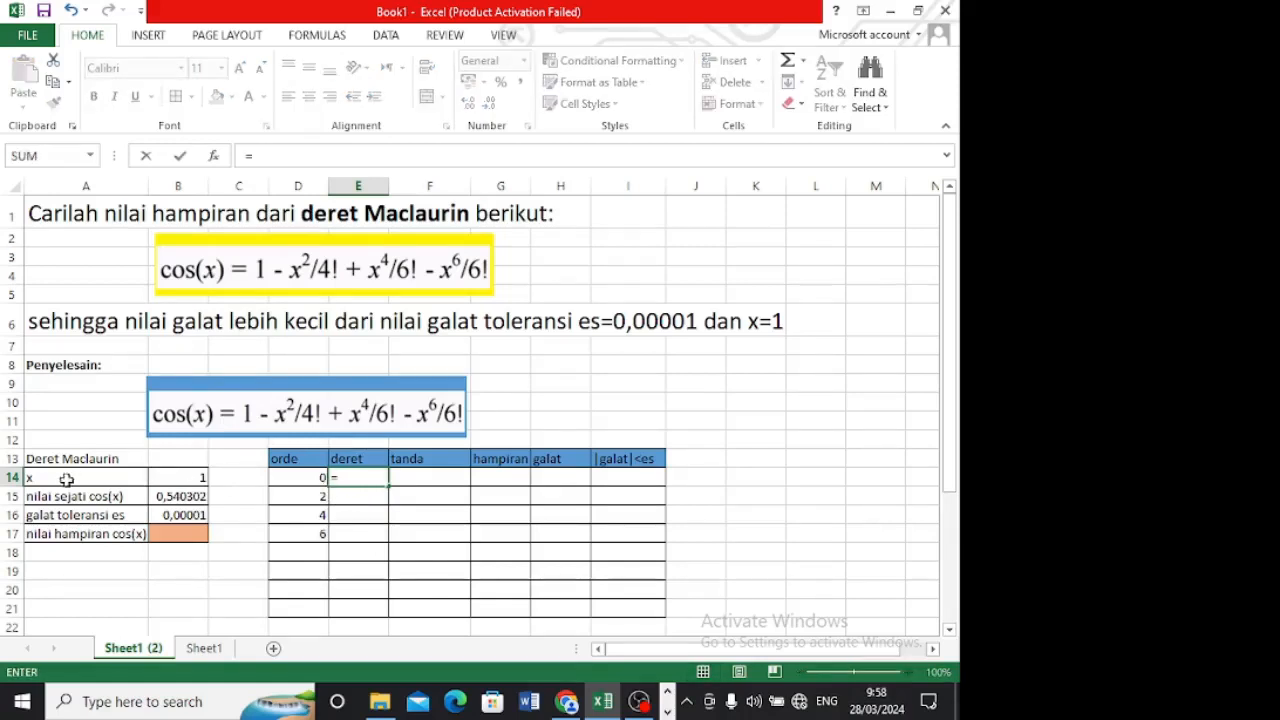
left_click(188, 479)
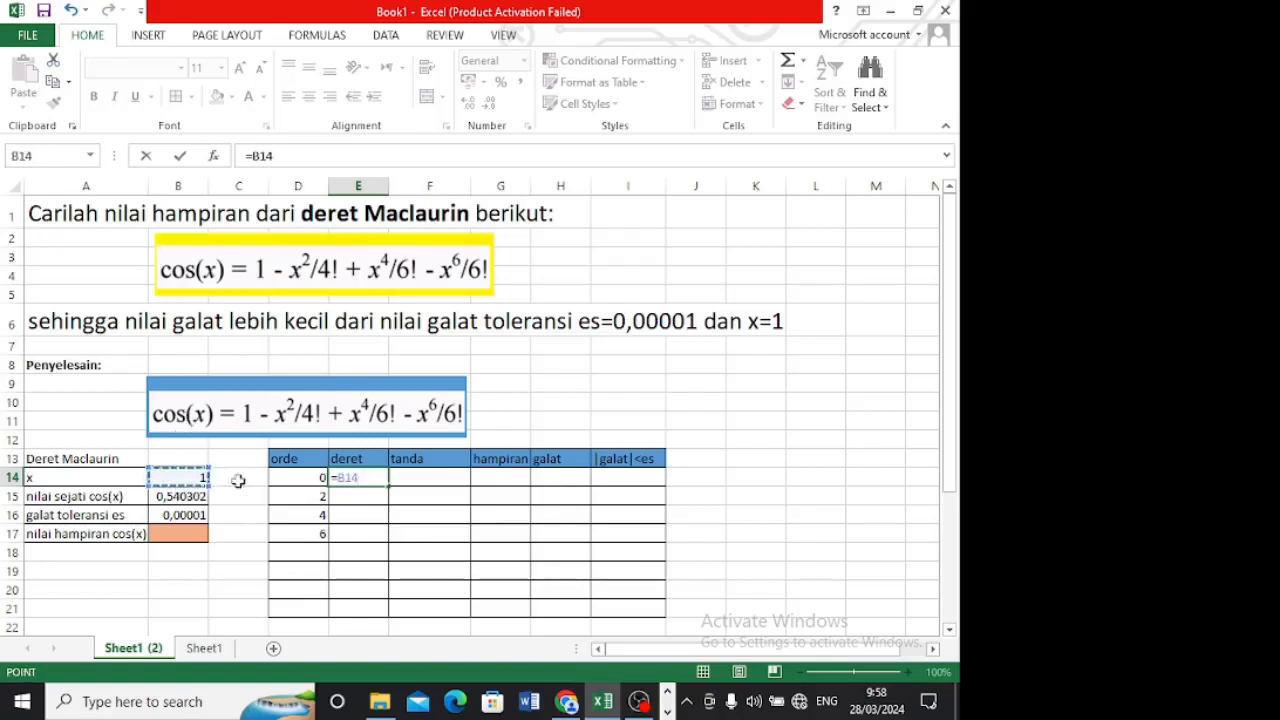
key("F4")
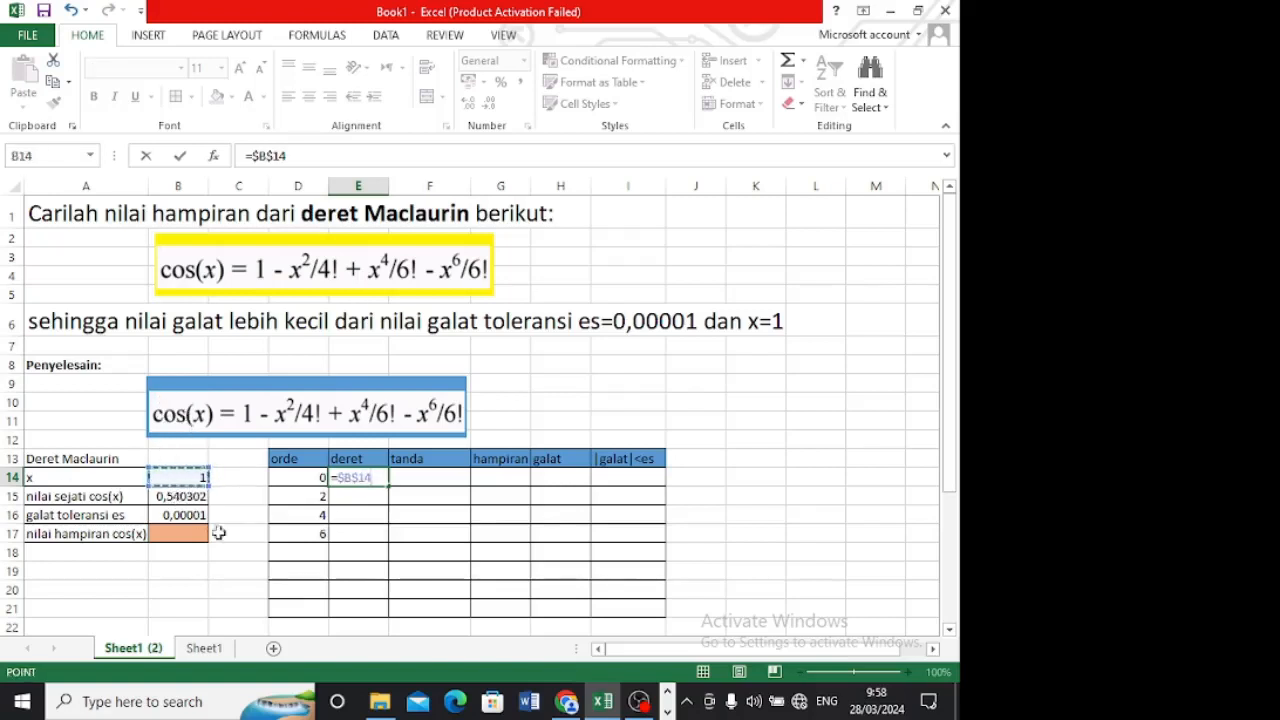
type("^")
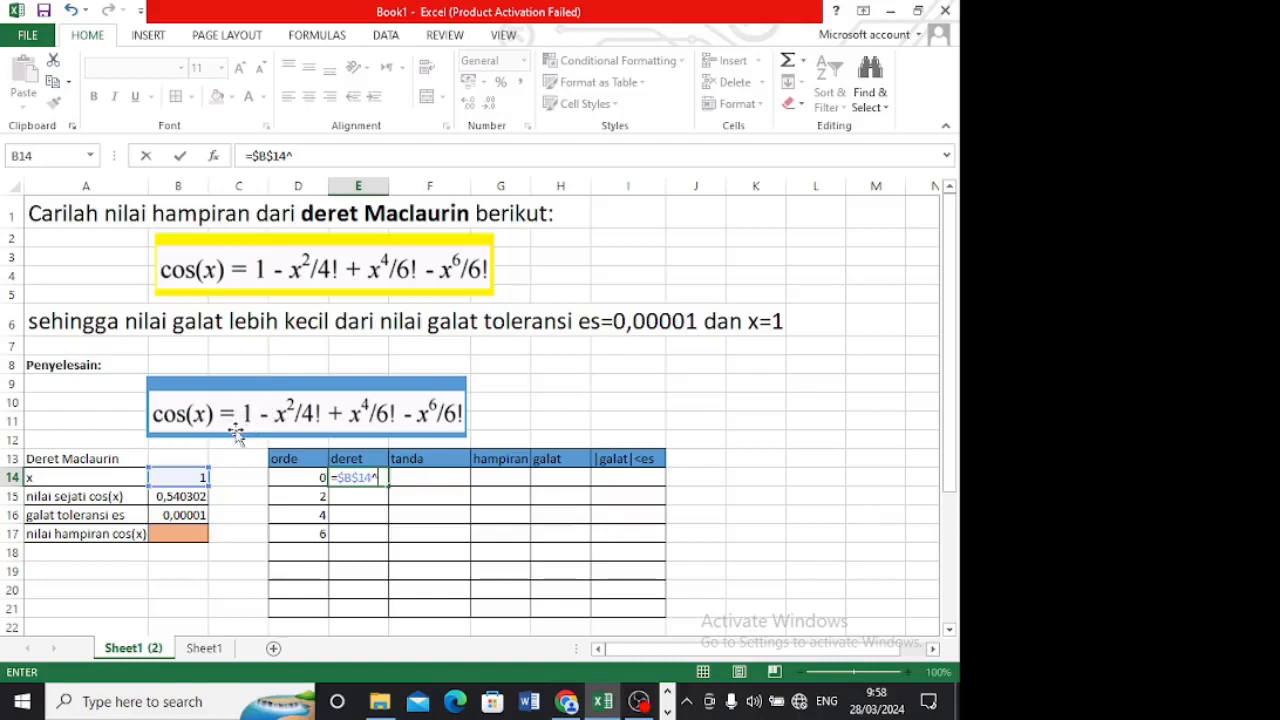
left_click(303, 478)
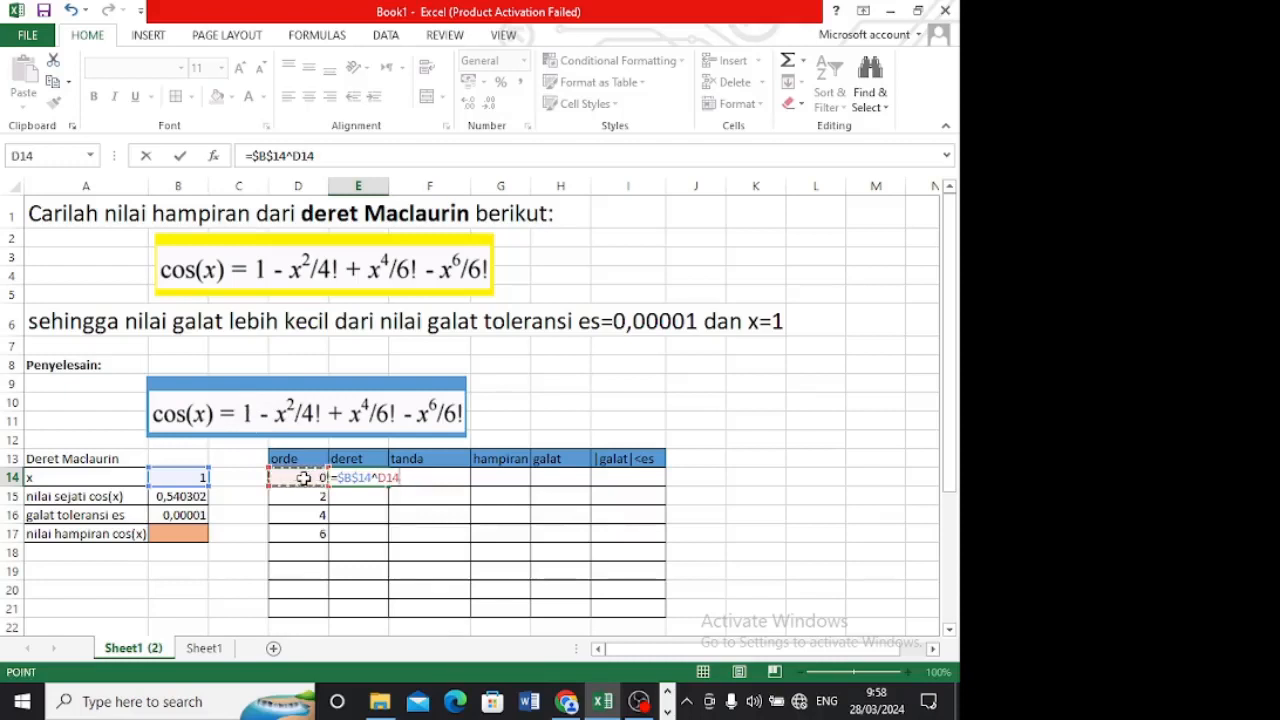
type("/")
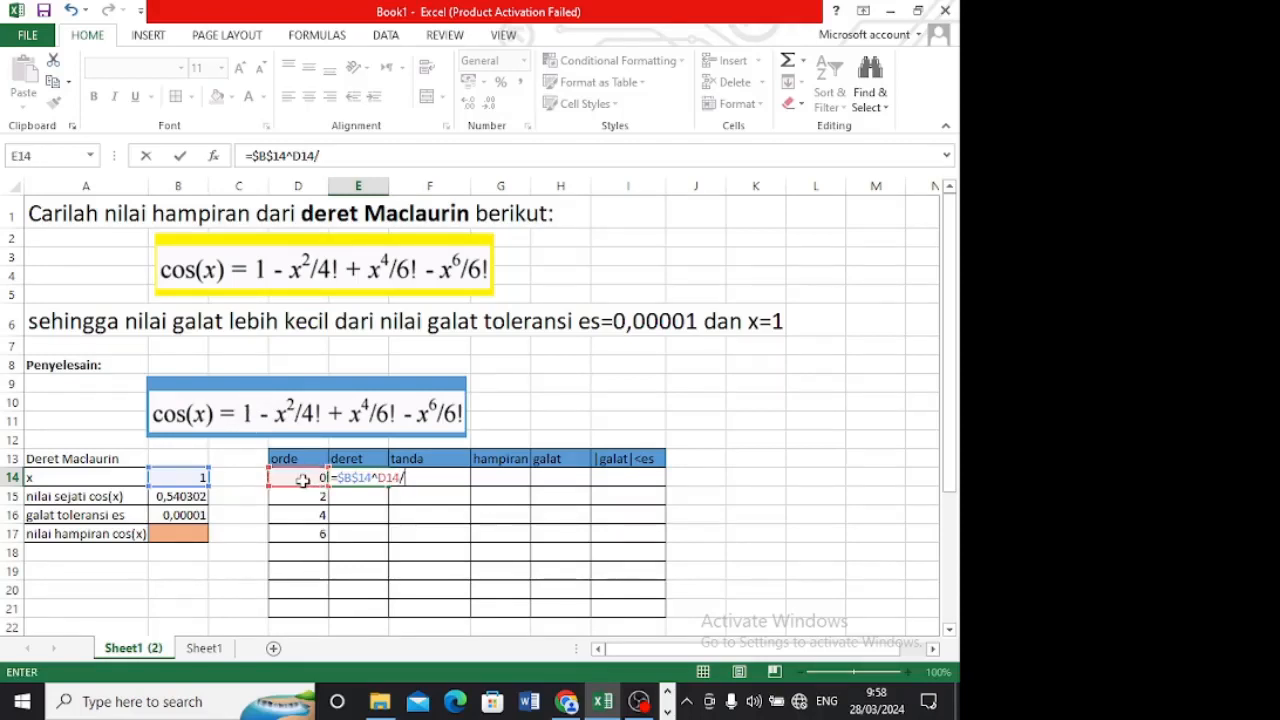
type("Fa")
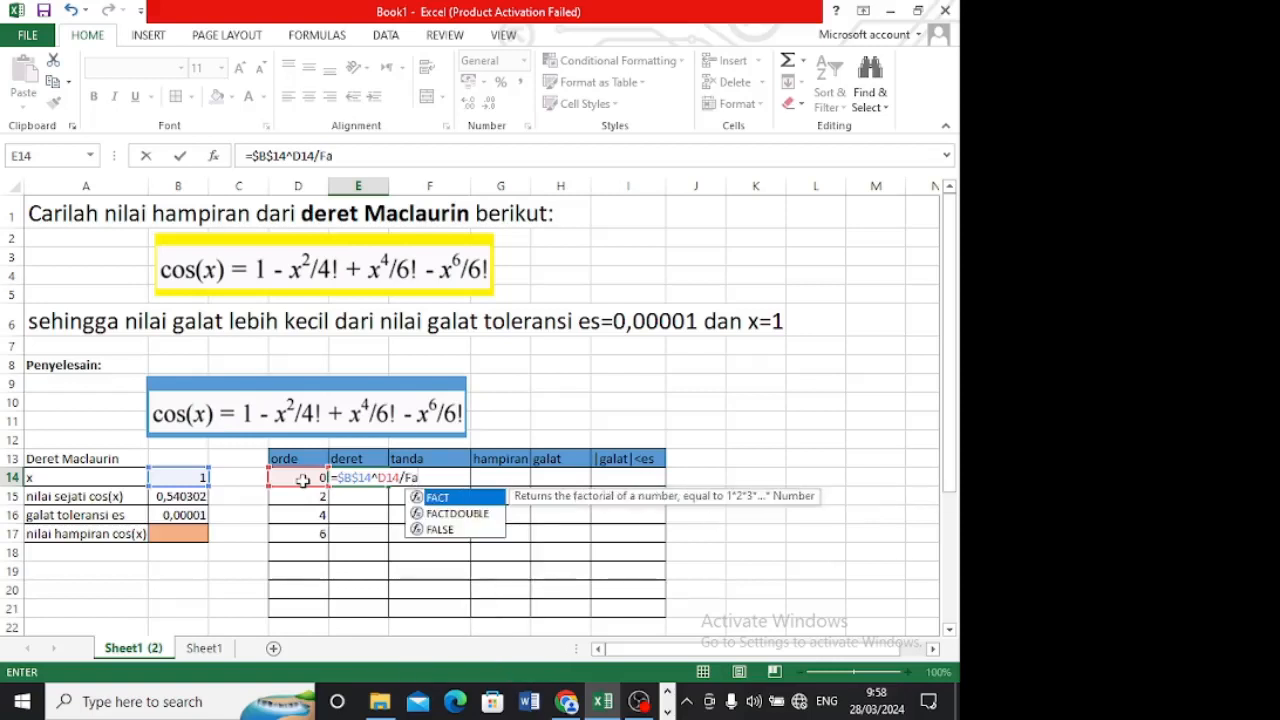
key("Tab")
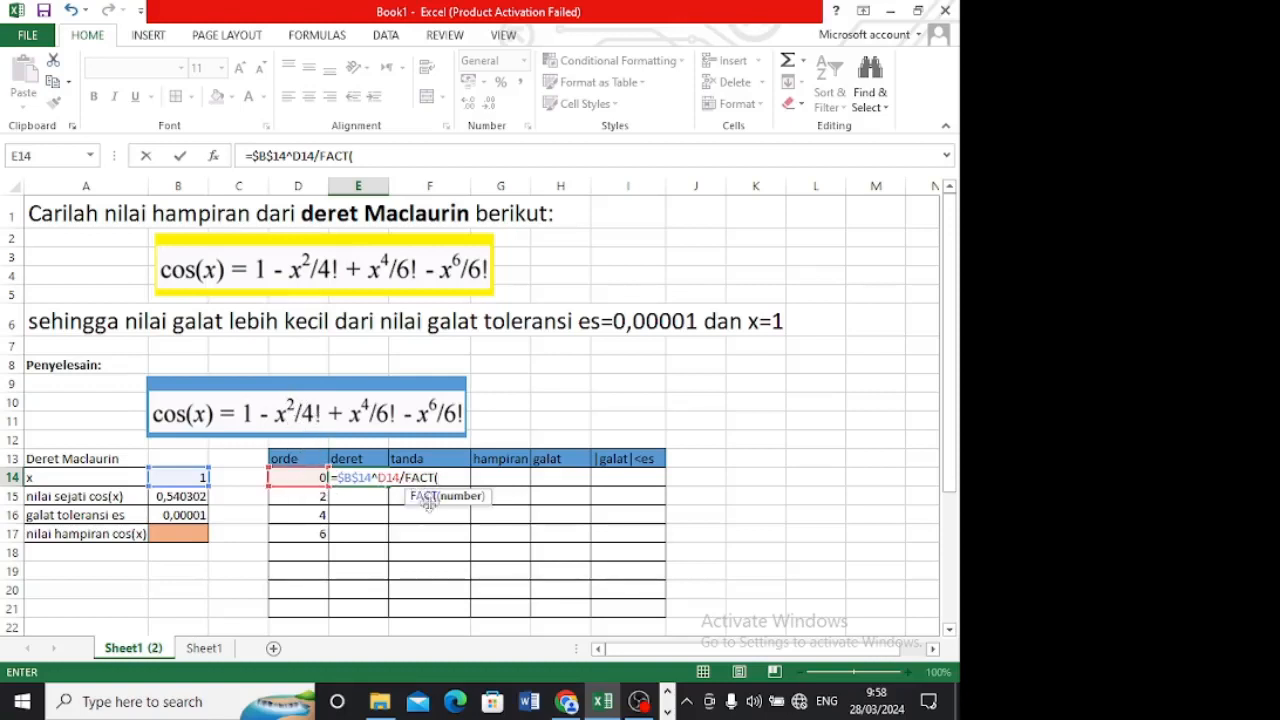
left_click(307, 476)
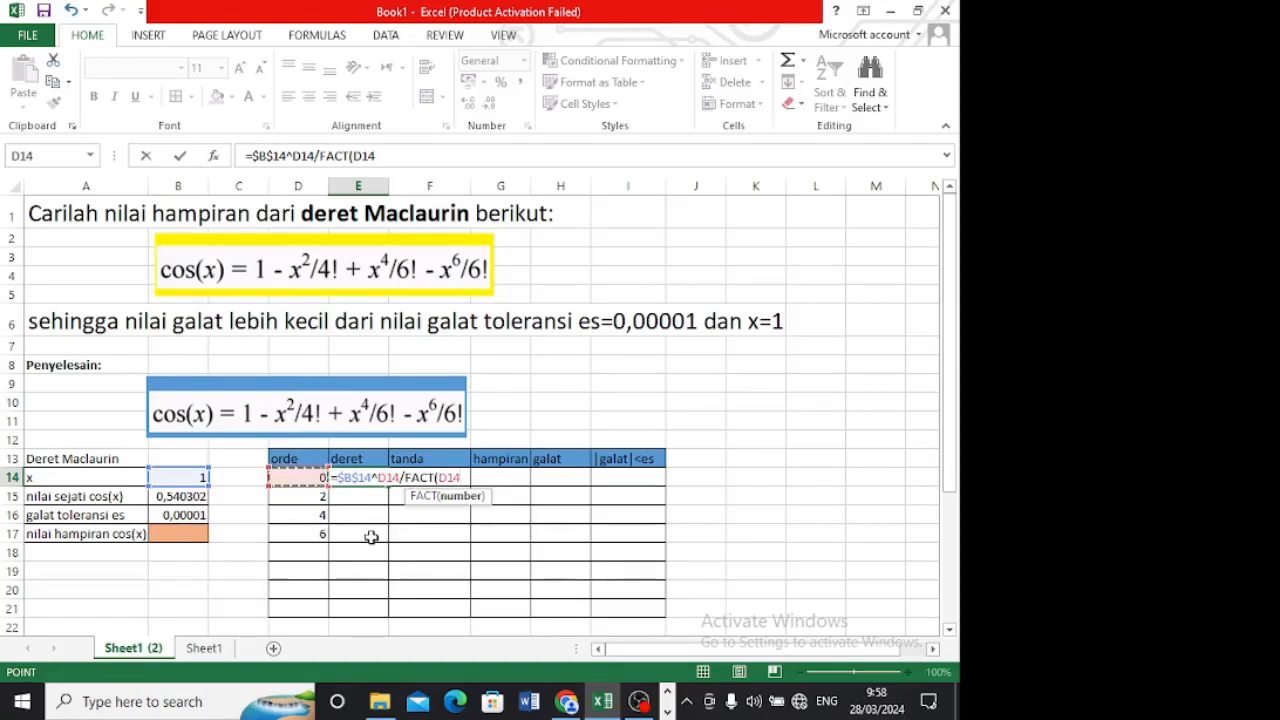
type(")")
key("Return")
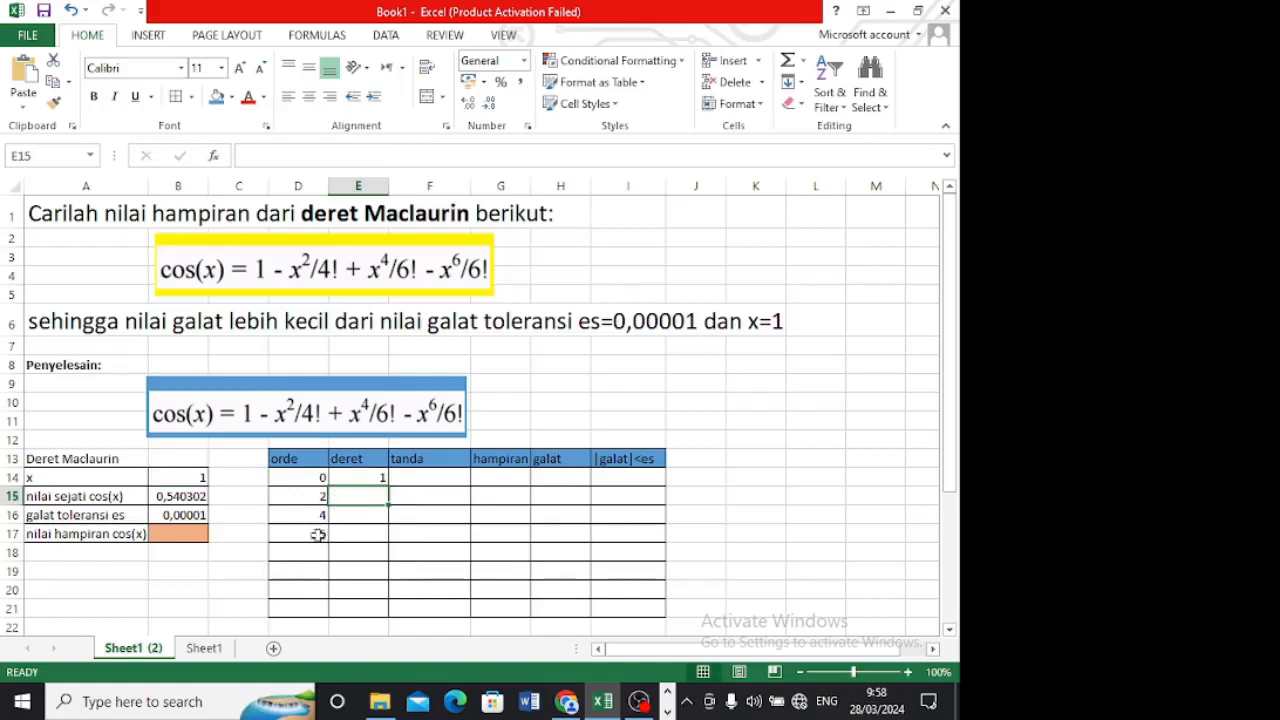
left_click(364, 477)
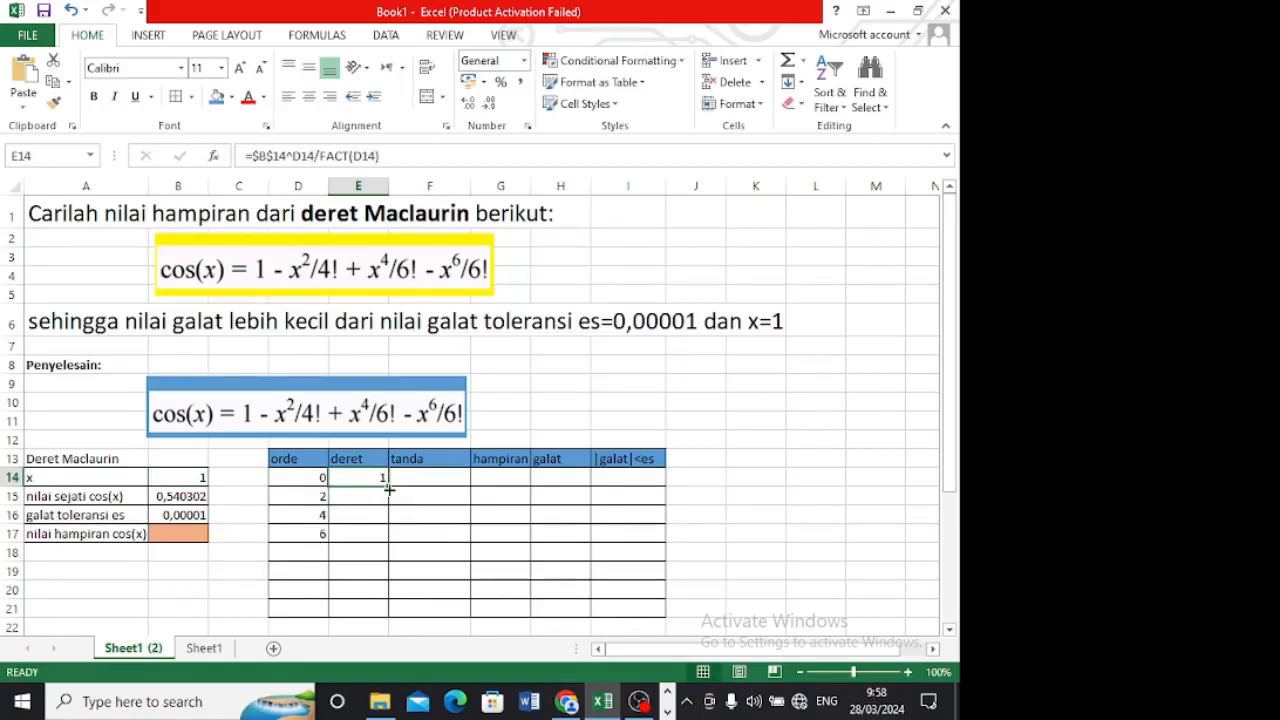
left_click_drag(389, 487, 386, 541)
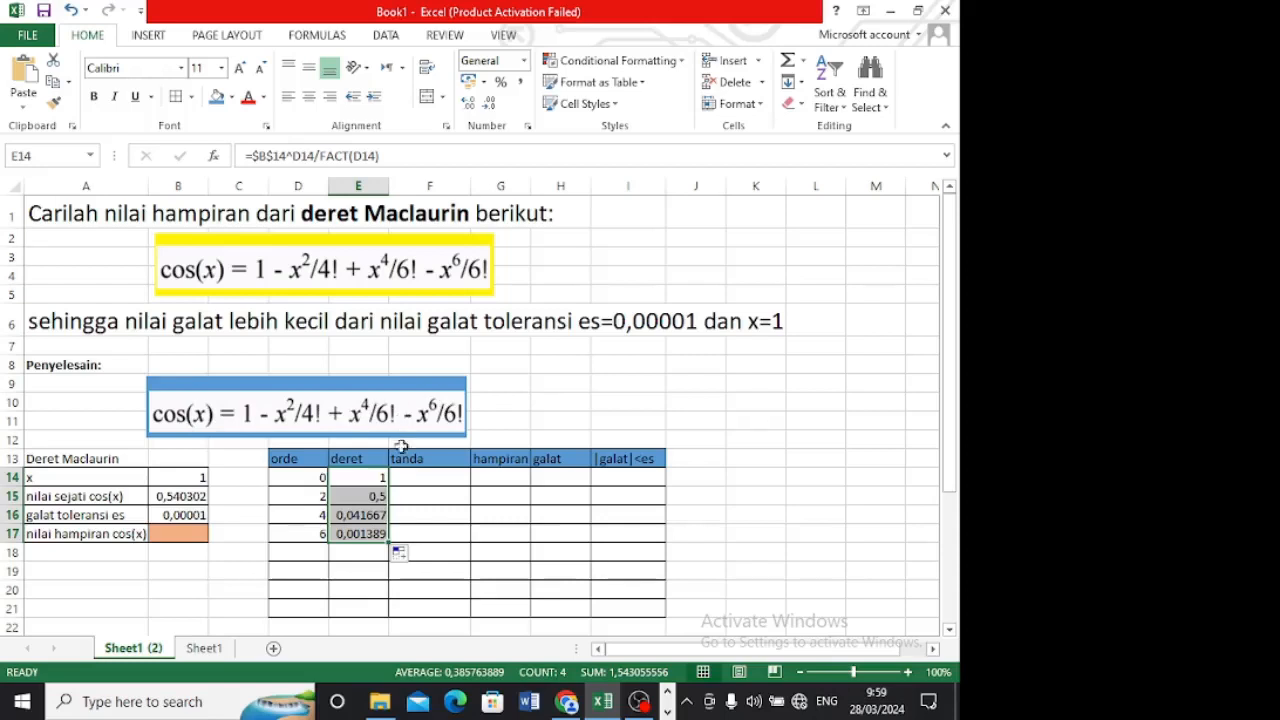
left_click(417, 479)
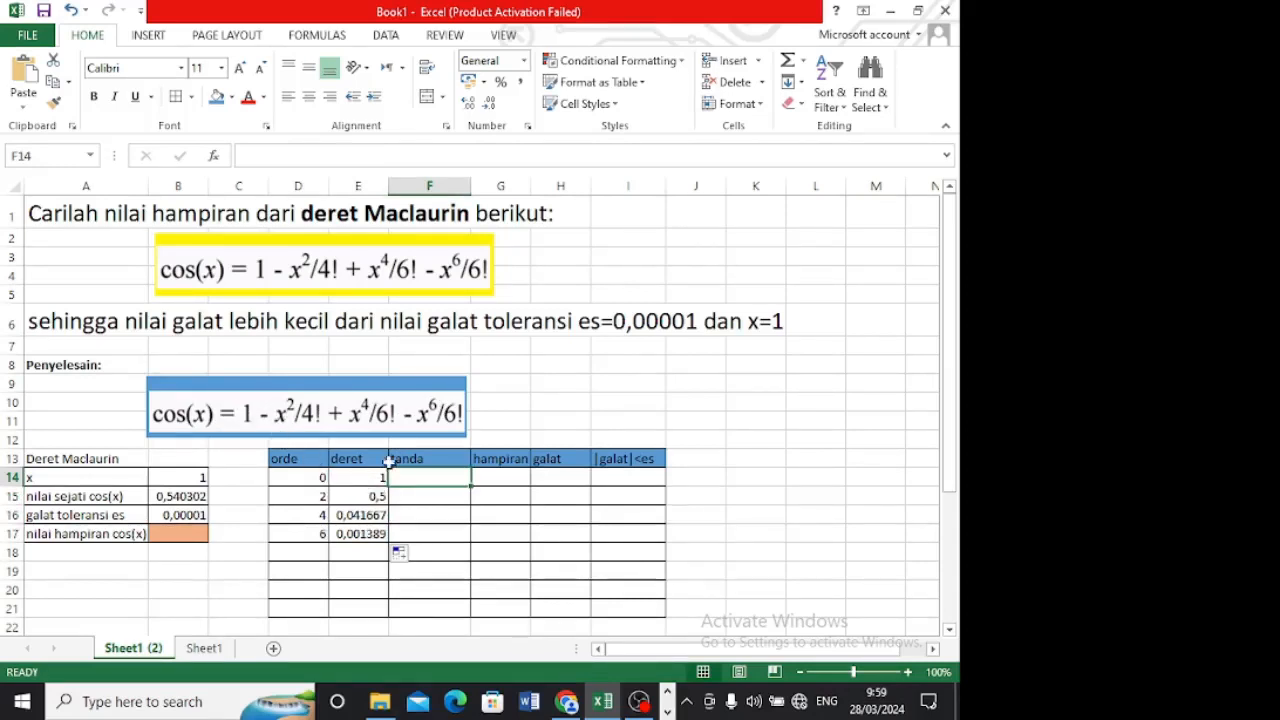
scroll(431, 545, "down", 2)
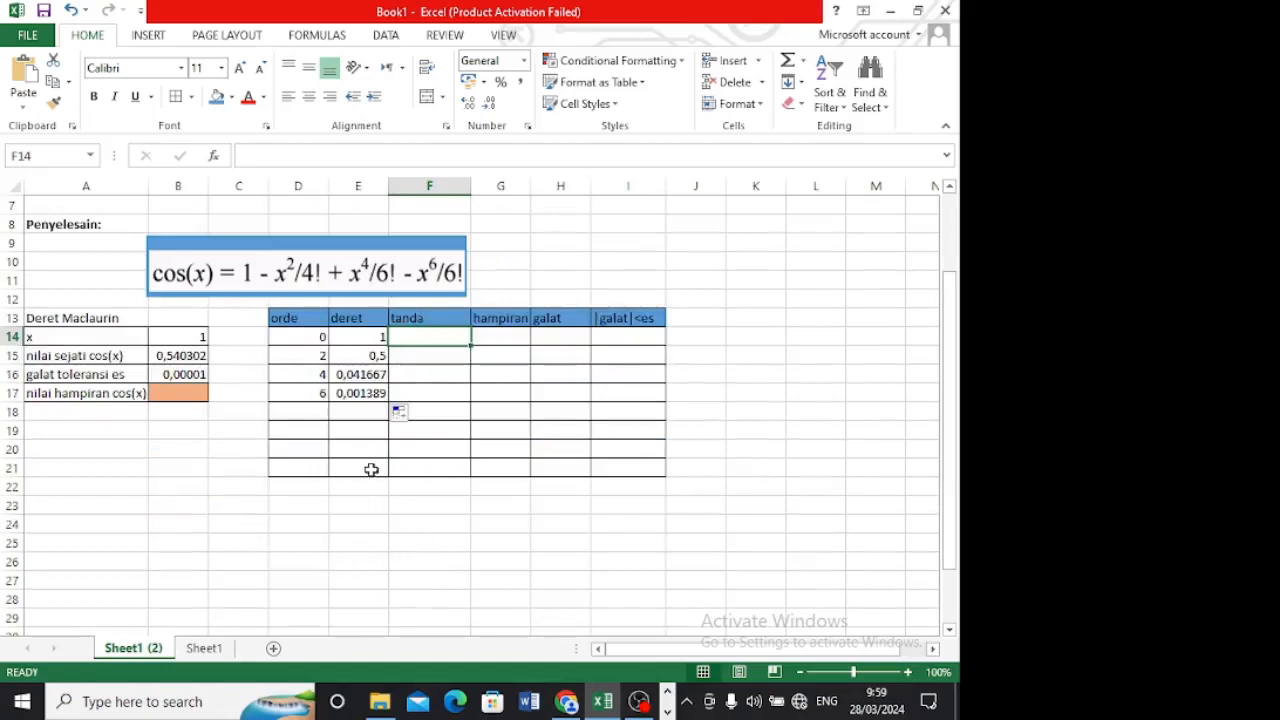
left_click(368, 560)
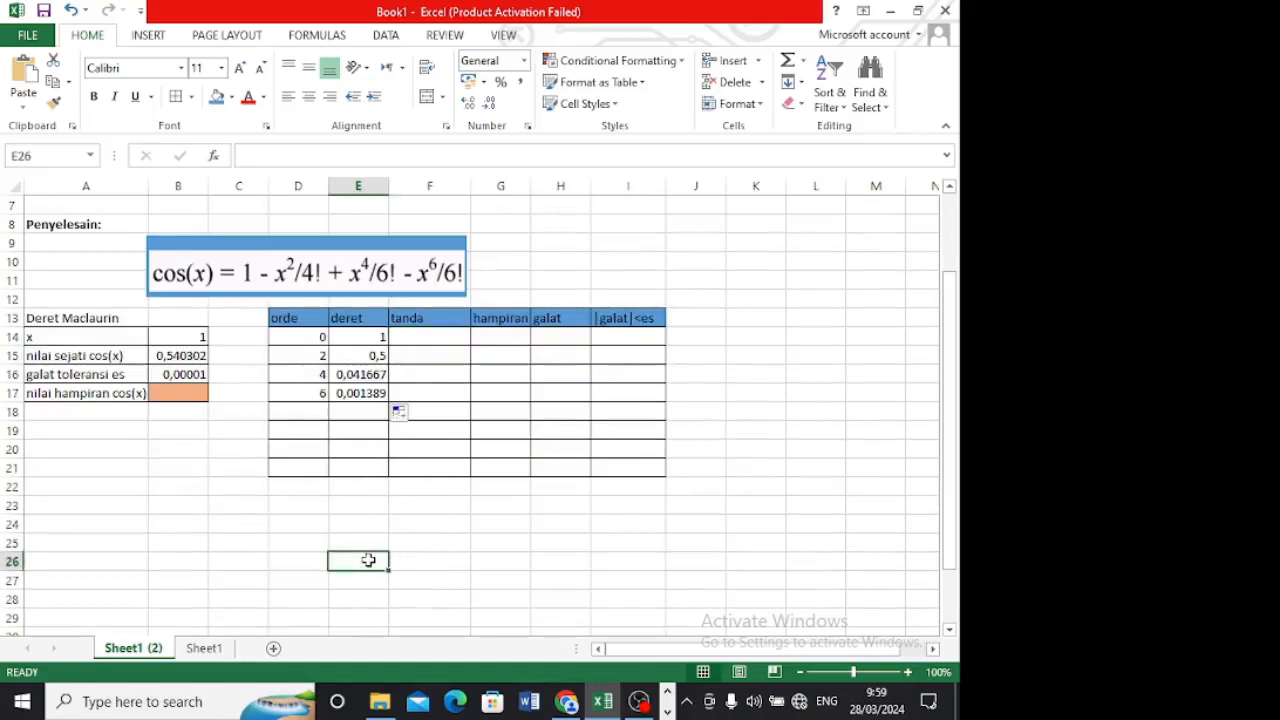
left_click(361, 545)
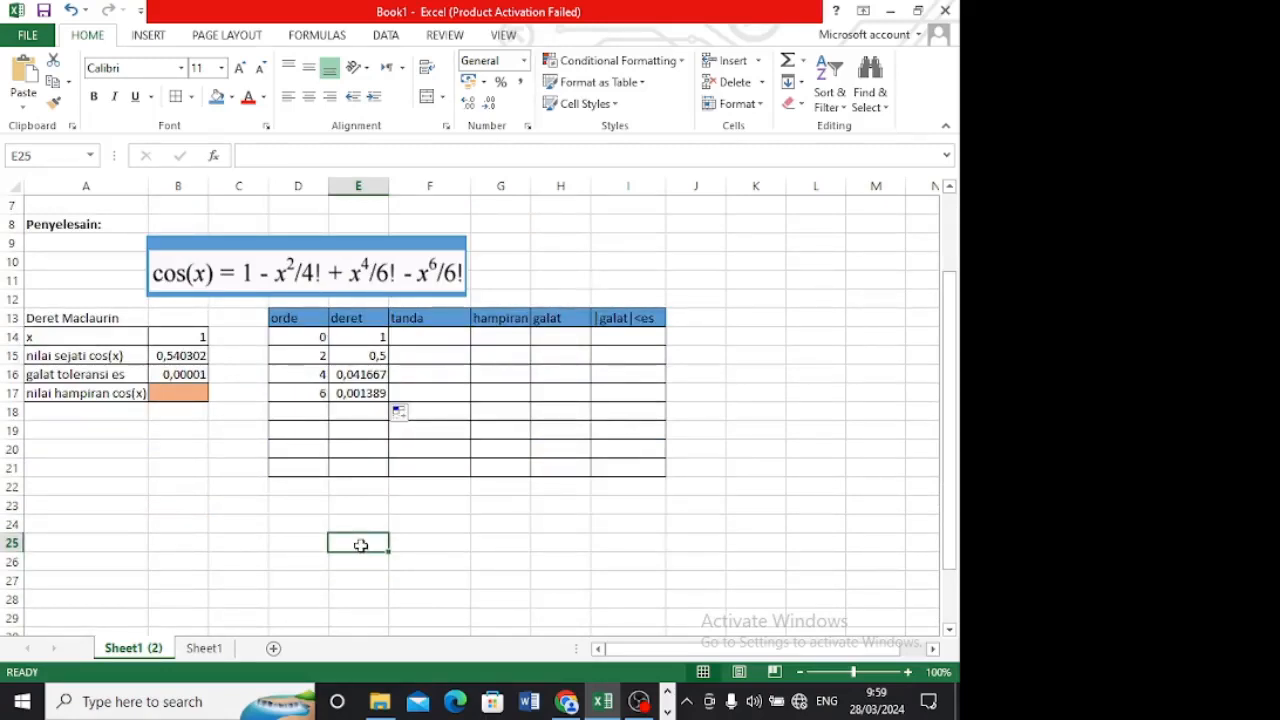
left_click(309, 543)
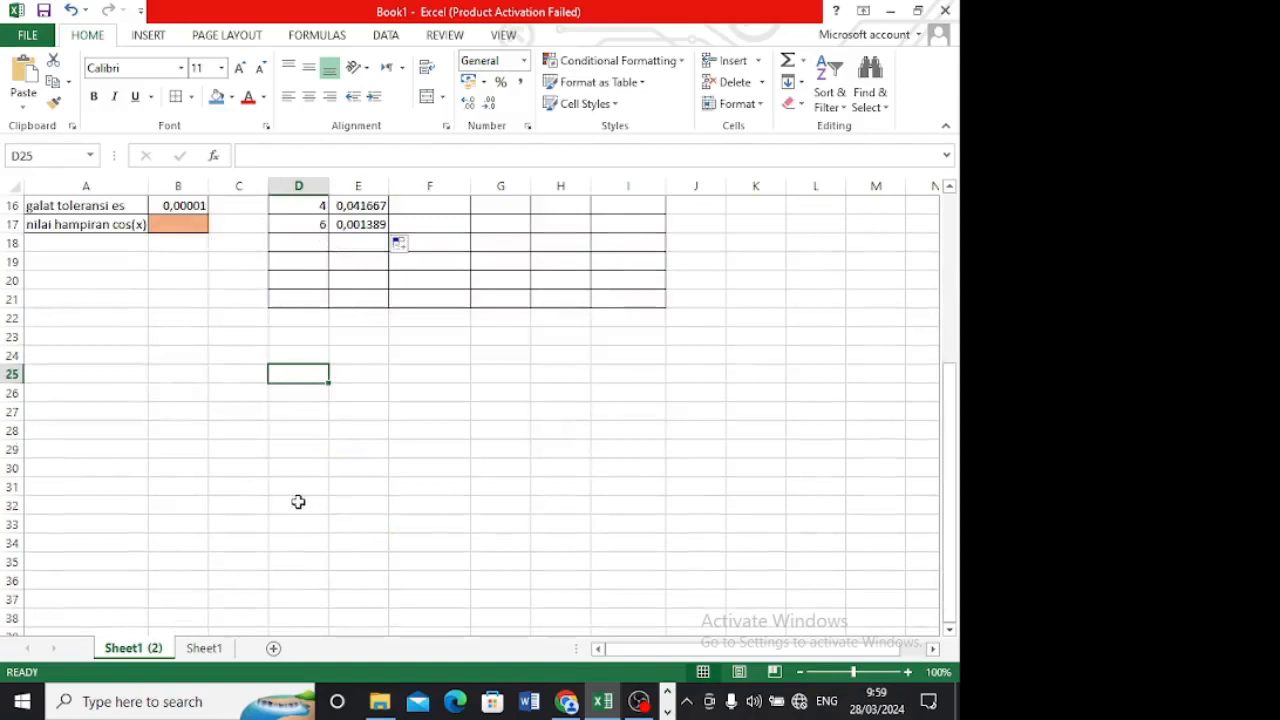
- List the whole numbers 0 to 10 down column K in cells K14 to K24
scroll(460, 504, "up", 4)
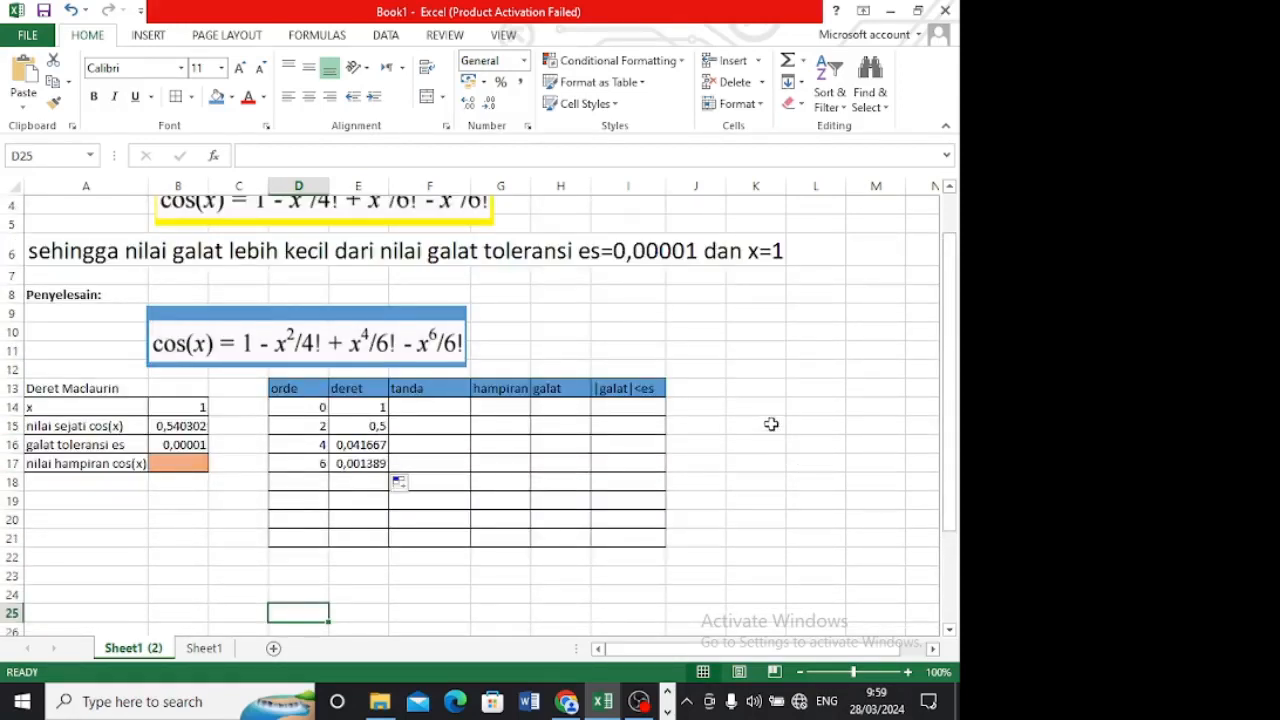
scroll(689, 630, "right", 1)
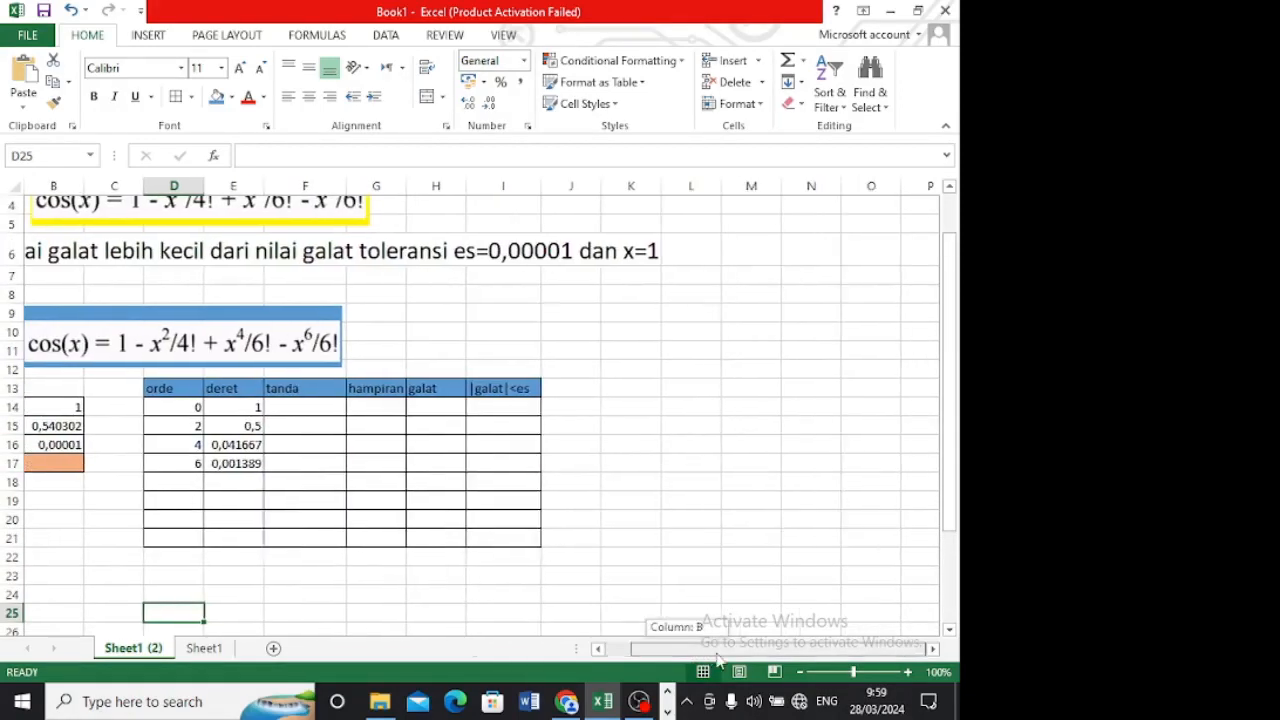
left_click(656, 410)
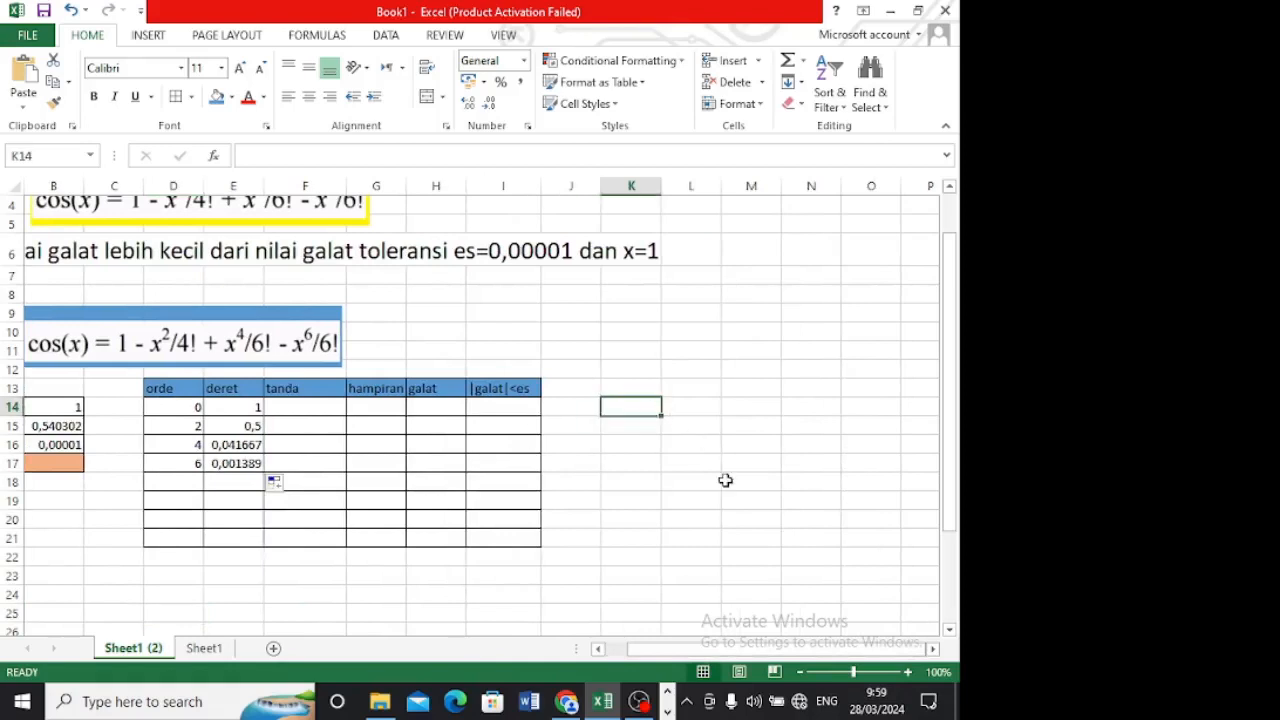
type("0")
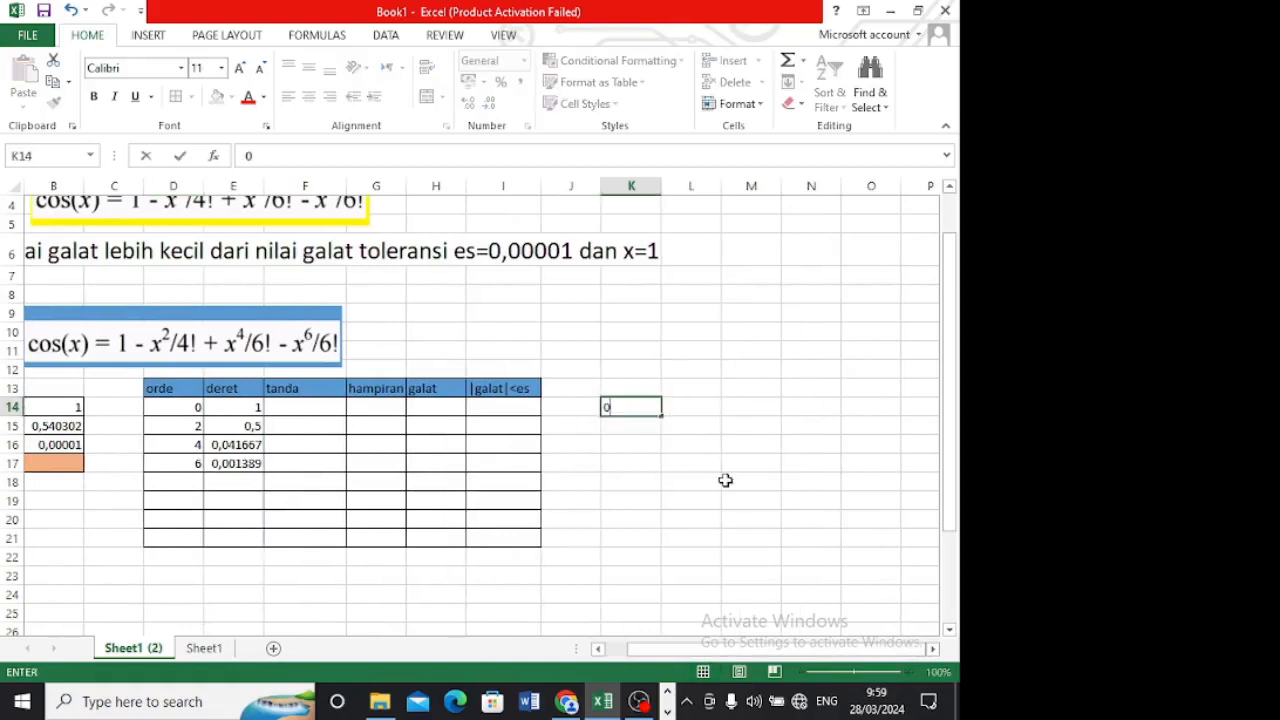
key("Return")
type("1")
key("Return")
type("2")
key("Return")
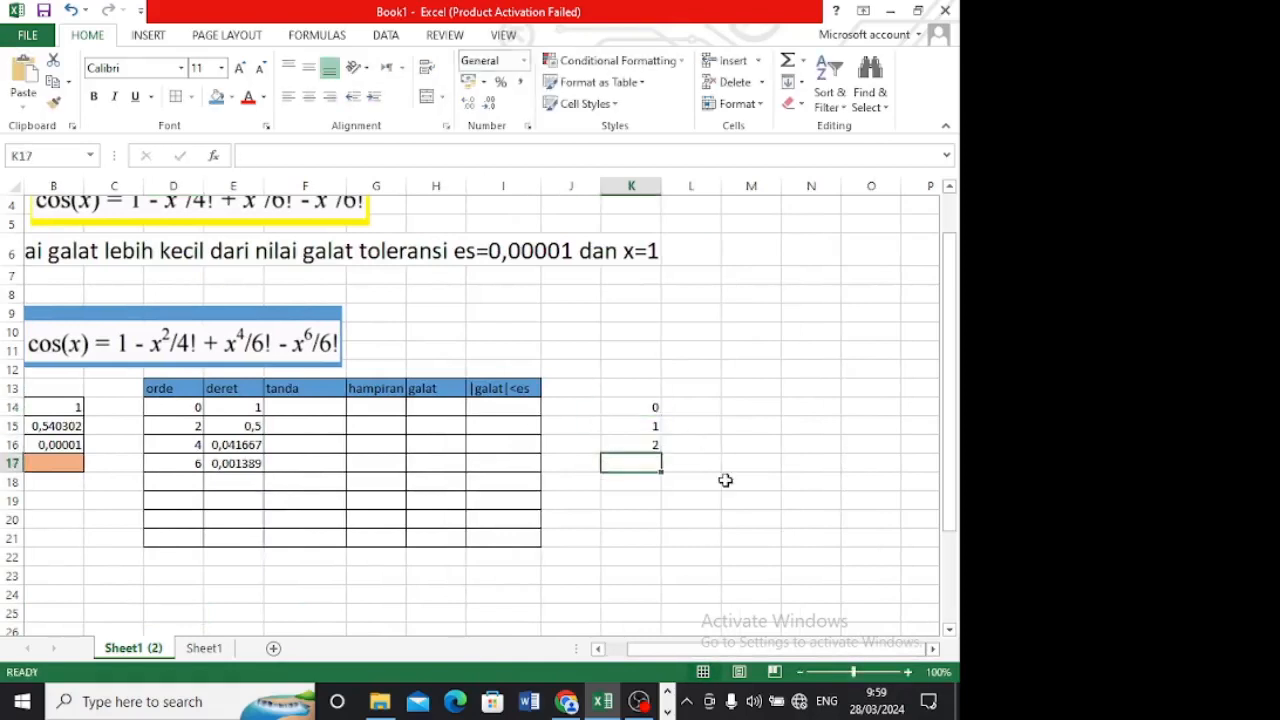
type("3")
key("Return")
type("4")
key("Return")
type("5")
key("Return")
type("6")
key("Return")
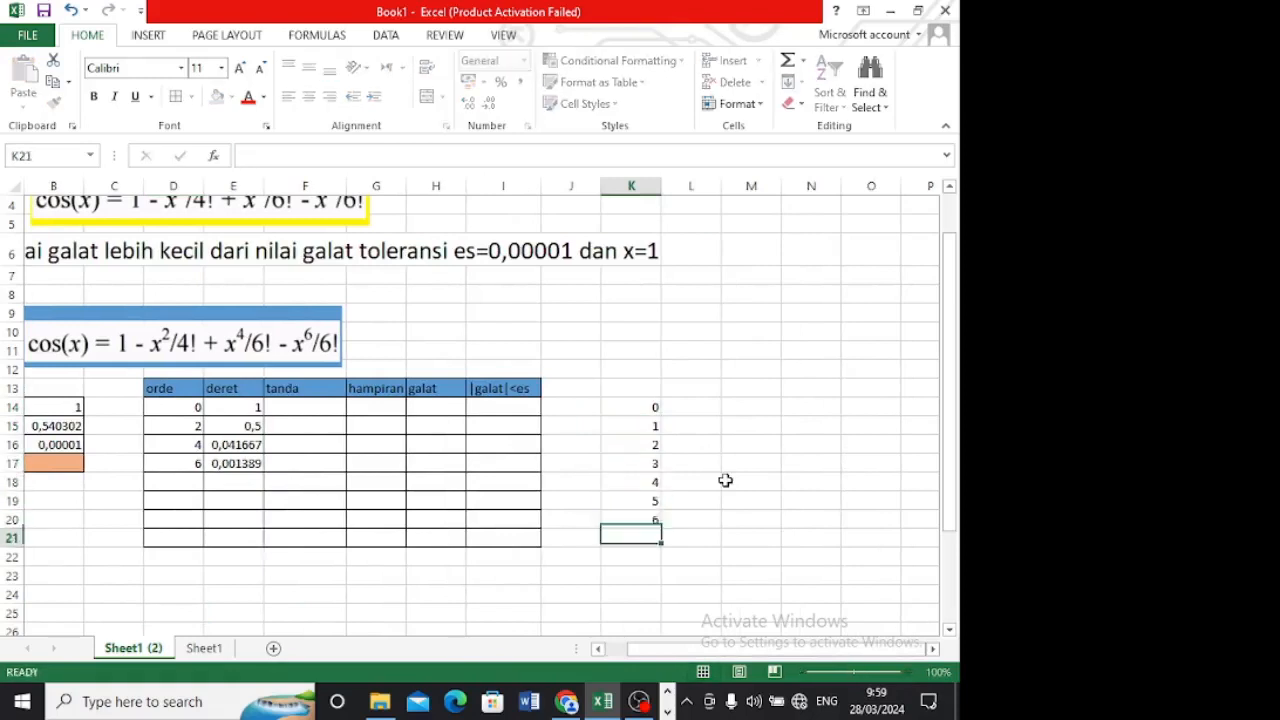
type("7")
key("Return")
type("8")
key("Return")
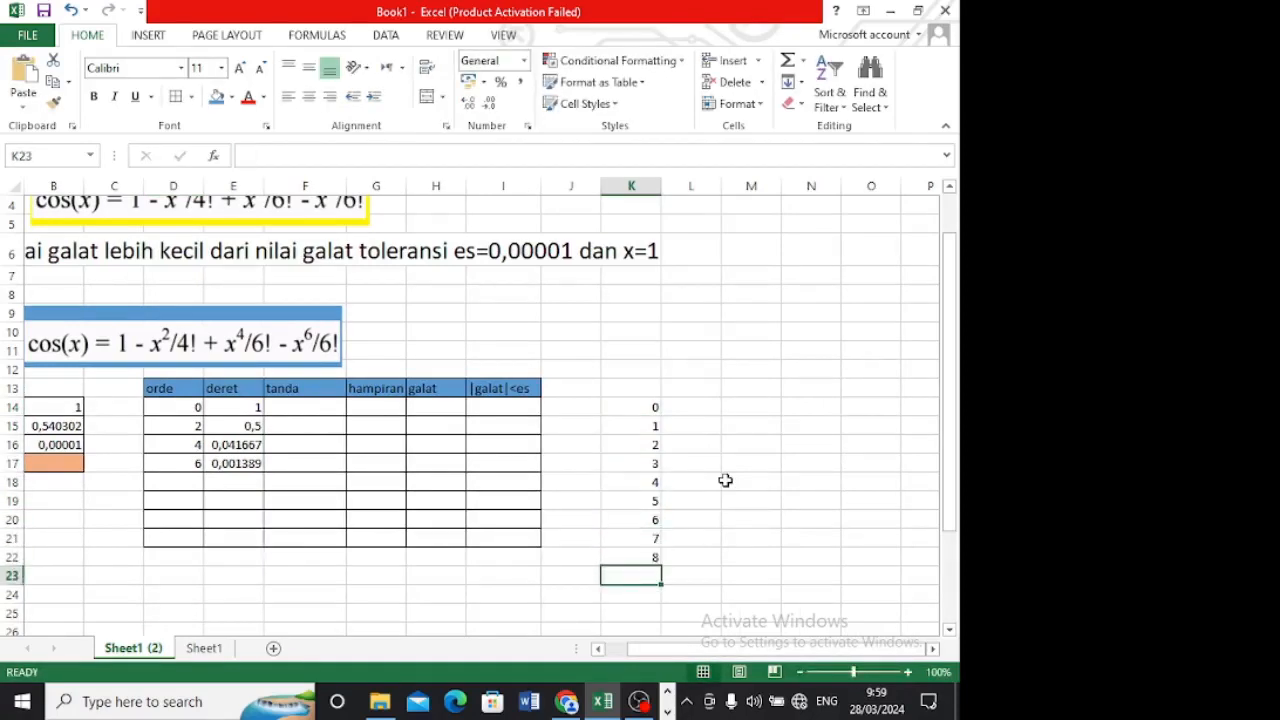
type("9")
key("Return")
type("1")
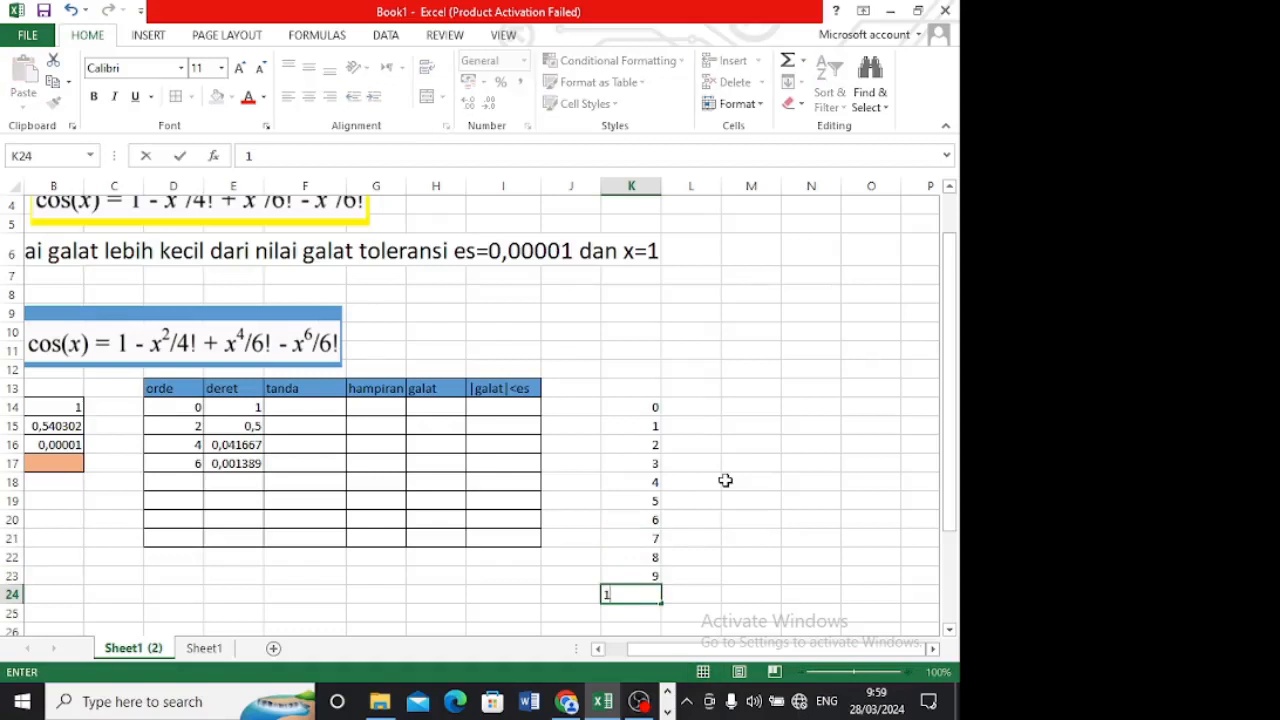
type("0")
key("Tab")
- Enter the column headings 2, 3 and 4 in cells L13, M13 and N13
key("Up")
key("Up")
key("Up")
key("Up")
key("Up")
key("Up")
key("Up")
key("Up")
key("Up")
key("Up")
key("Up")
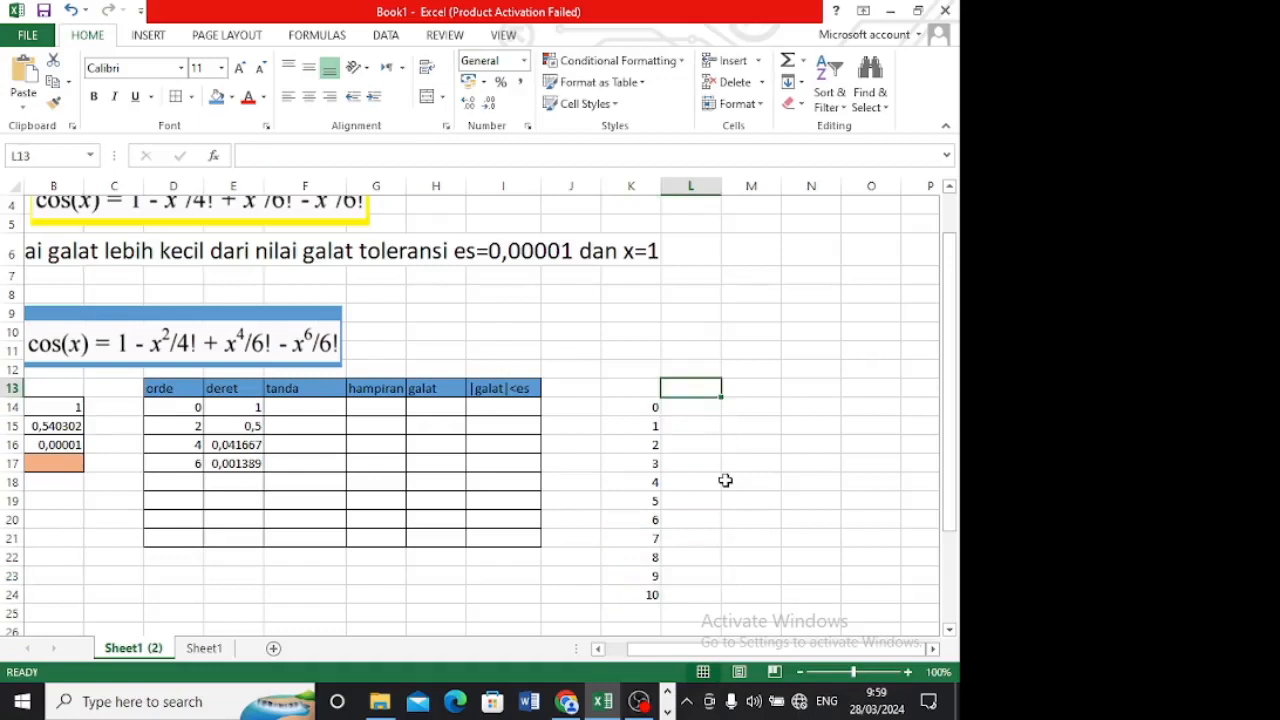
type("2")
key("Tab")
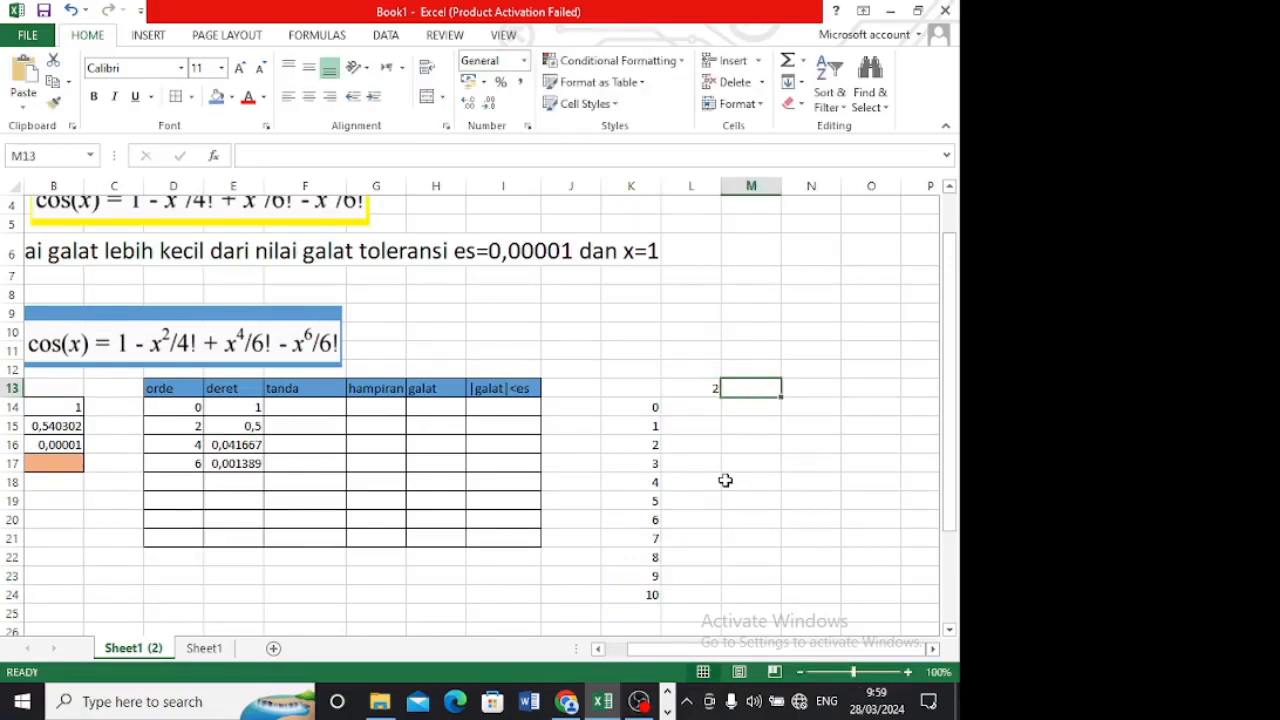
type("3")
key("Tab")
type("4")
key("Tab")
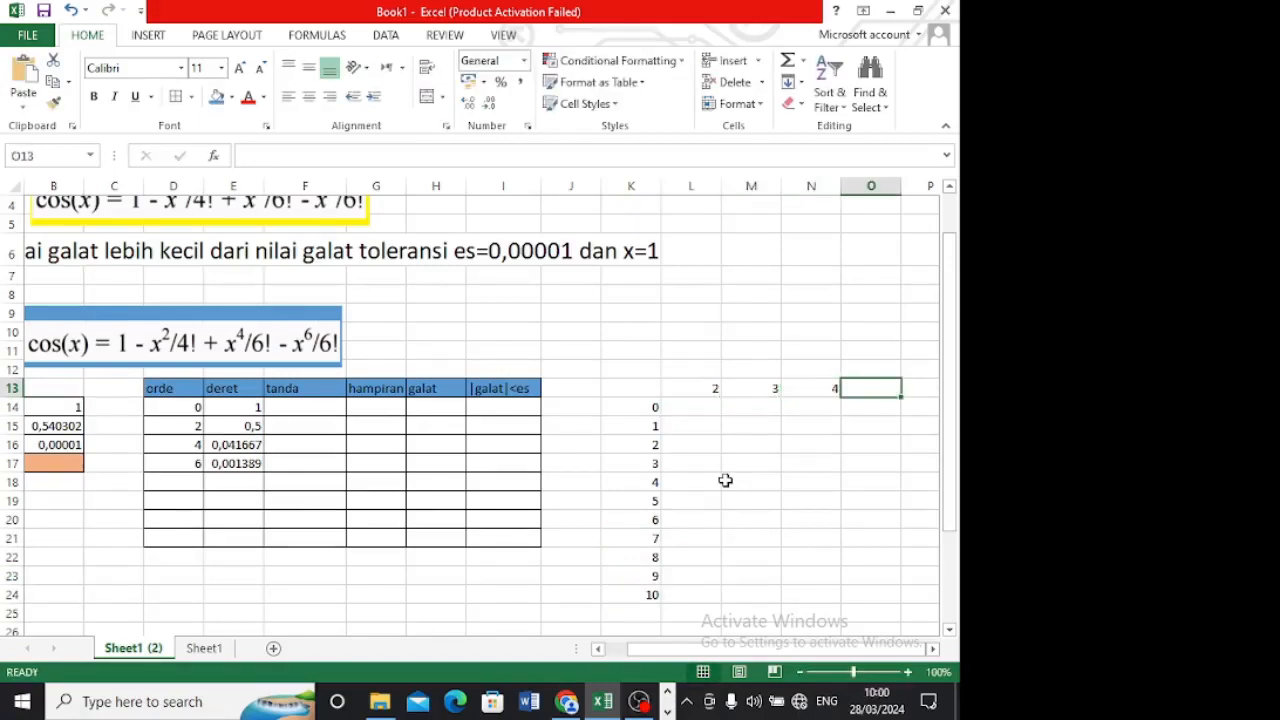
key("Left")
key("Left")
key("Left")
key("Left")
key("Right")
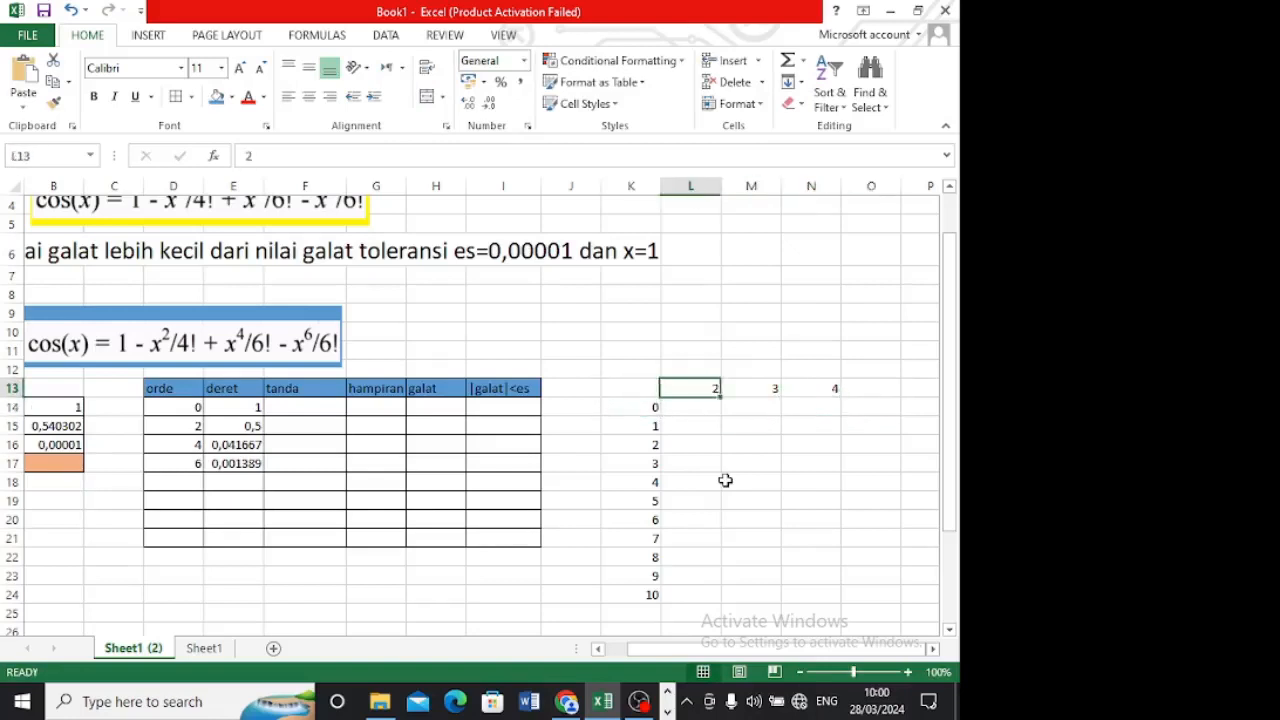
key("Right")
key("Right")
key("Right")
key("Left")
key("Left")
key("Left")
left_click(745, 460)
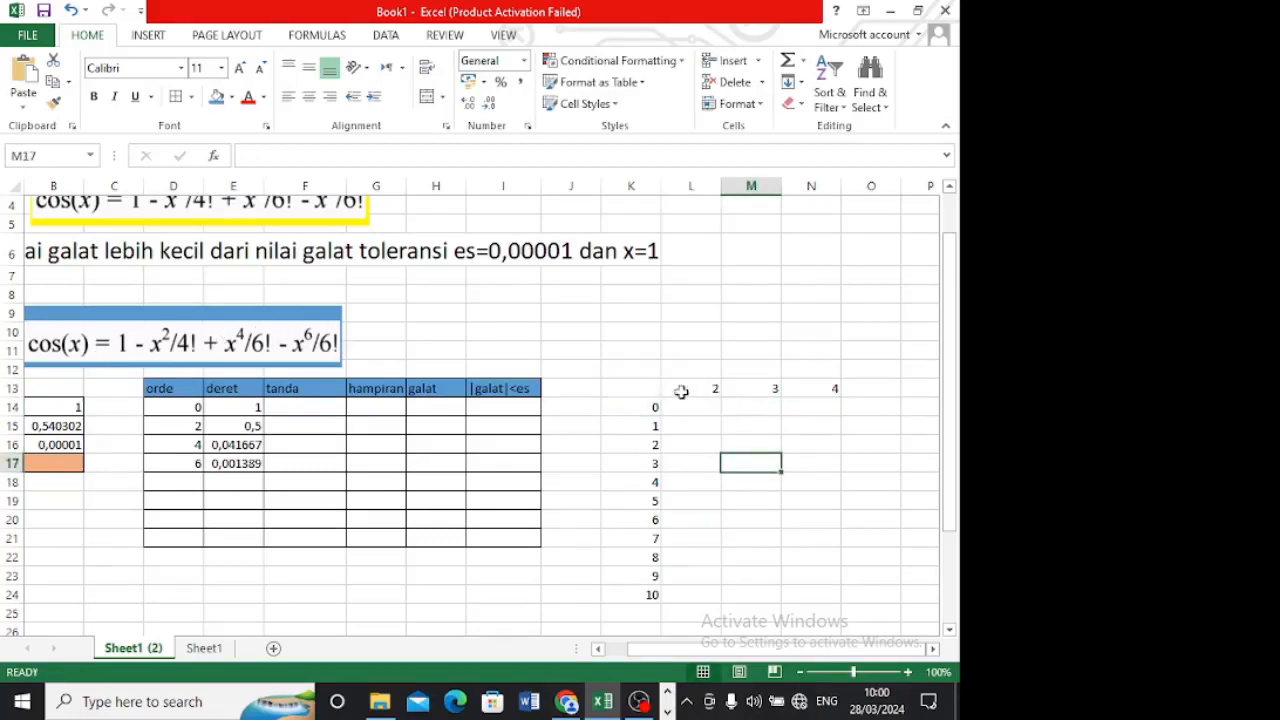
- Try a light gold font colour on the headings in cells L13:N13
left_click_drag(680, 391, 823, 388)
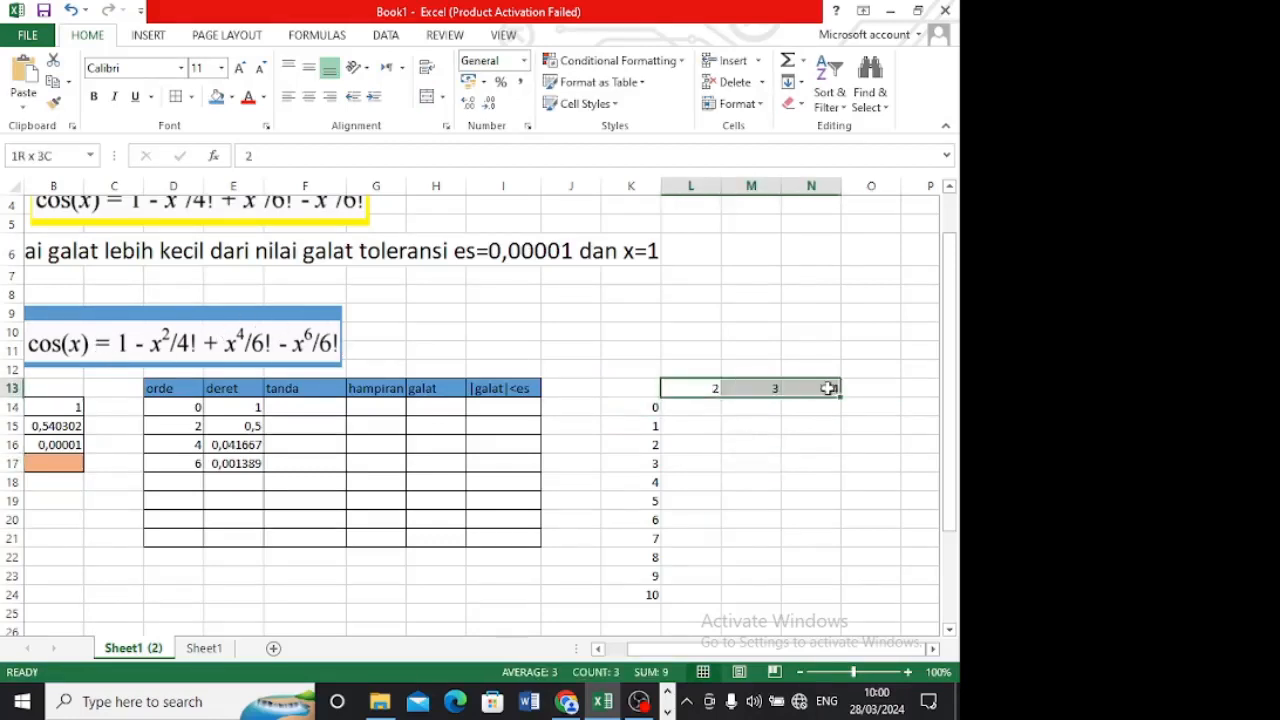
left_click(263, 97)
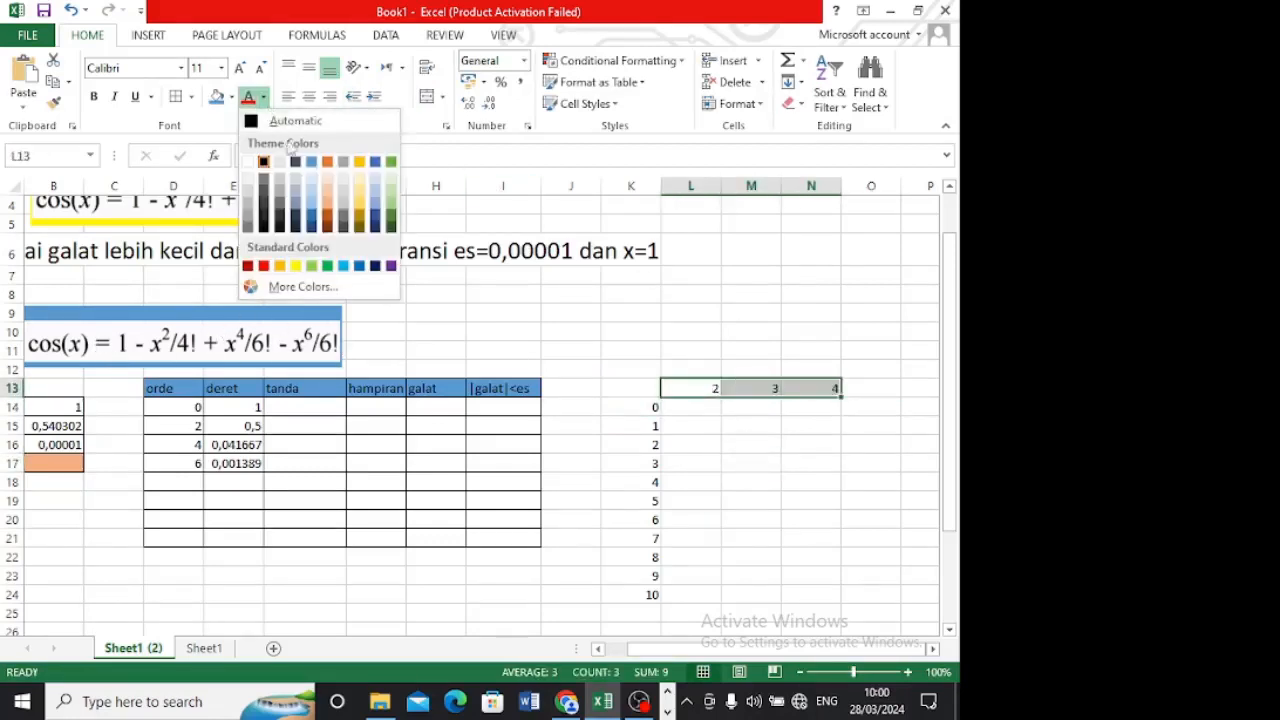
left_click(360, 199)
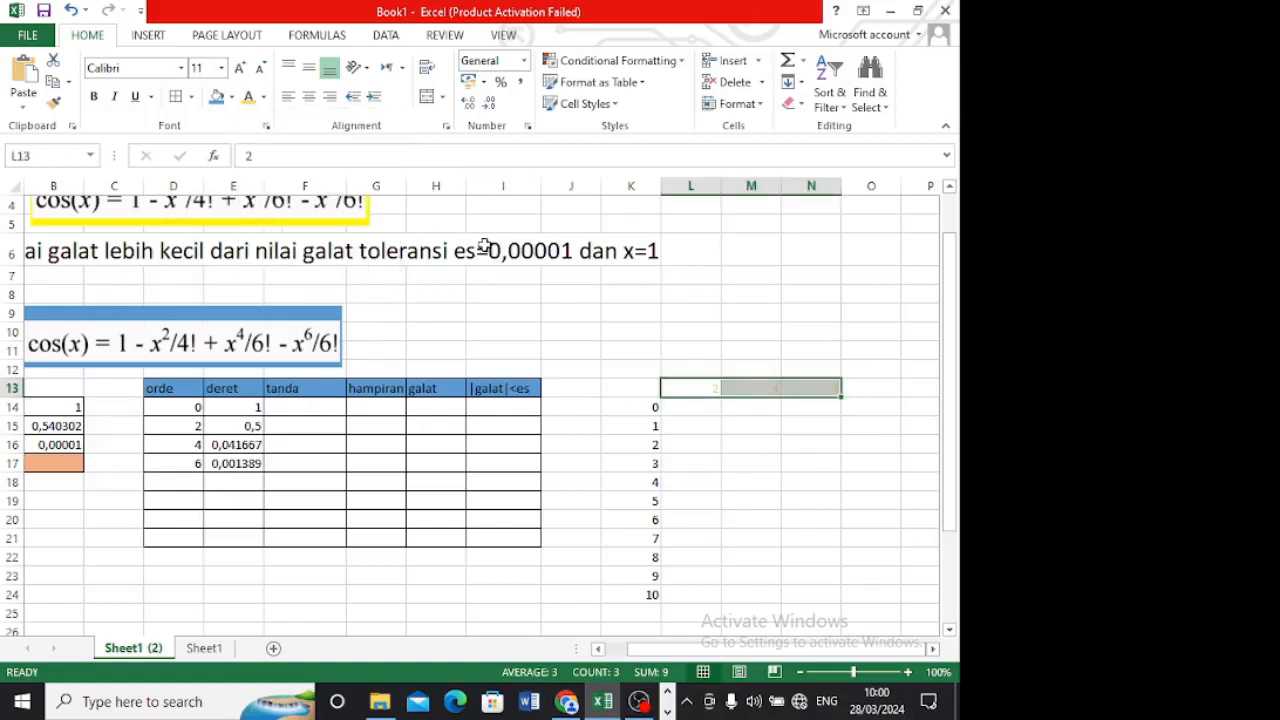
- Fill the heading cells L13:N13 and the number list K14:K24 with the standard orange colour
left_click(231, 97)
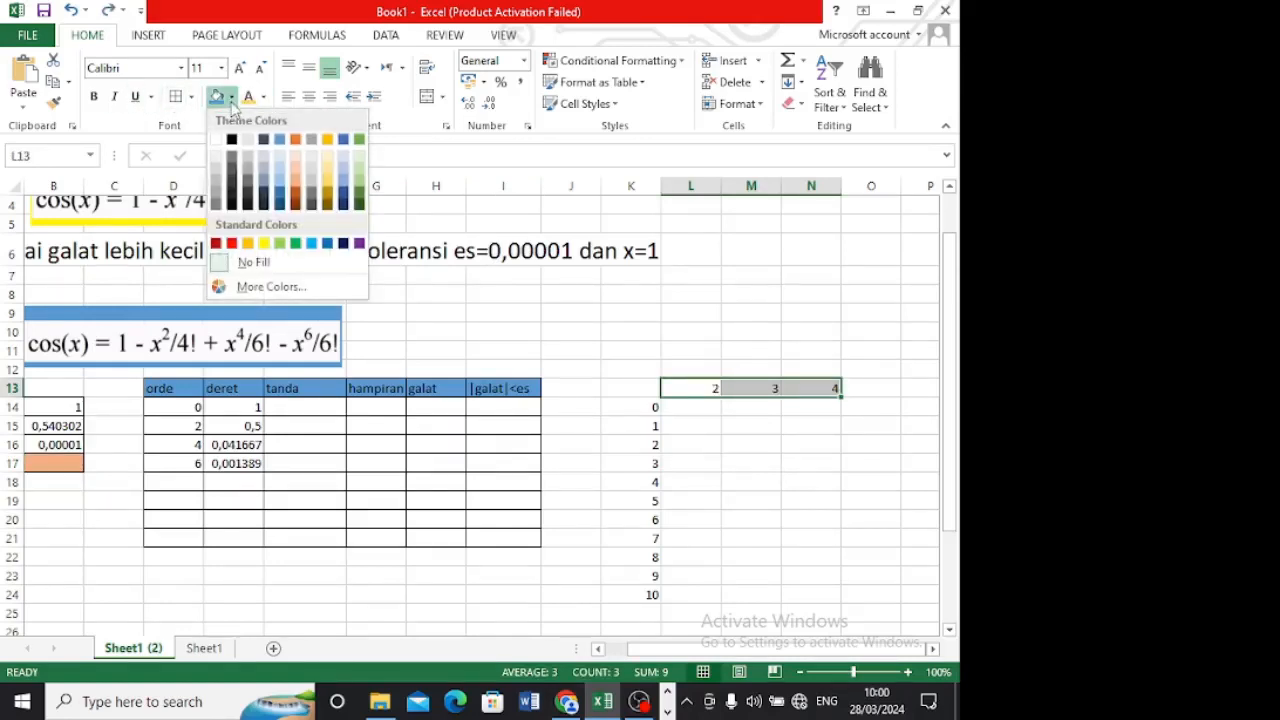
left_click(248, 245)
left_click(737, 443)
left_click_drag(648, 412, 617, 594)
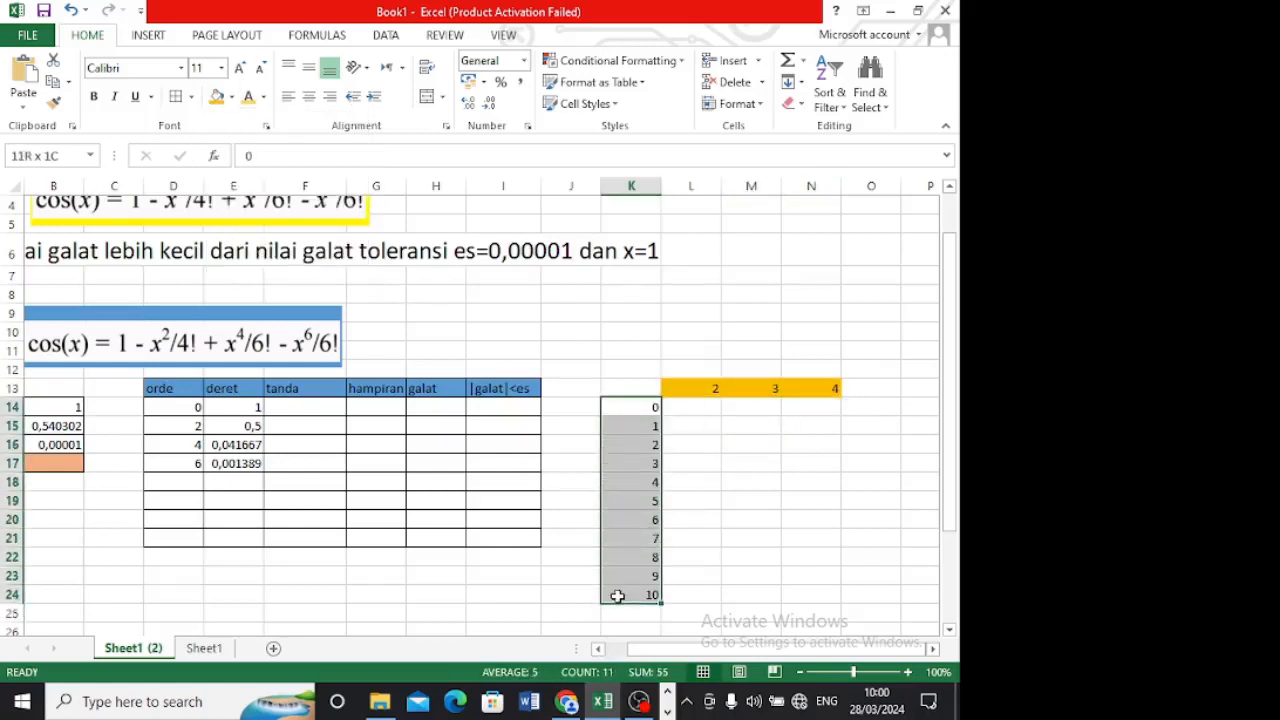
left_click(217, 100)
left_click(763, 493)
- Enter the remainder formula =MOD(K14;2) in cell L14 and fill it down to L24
left_click(714, 428)
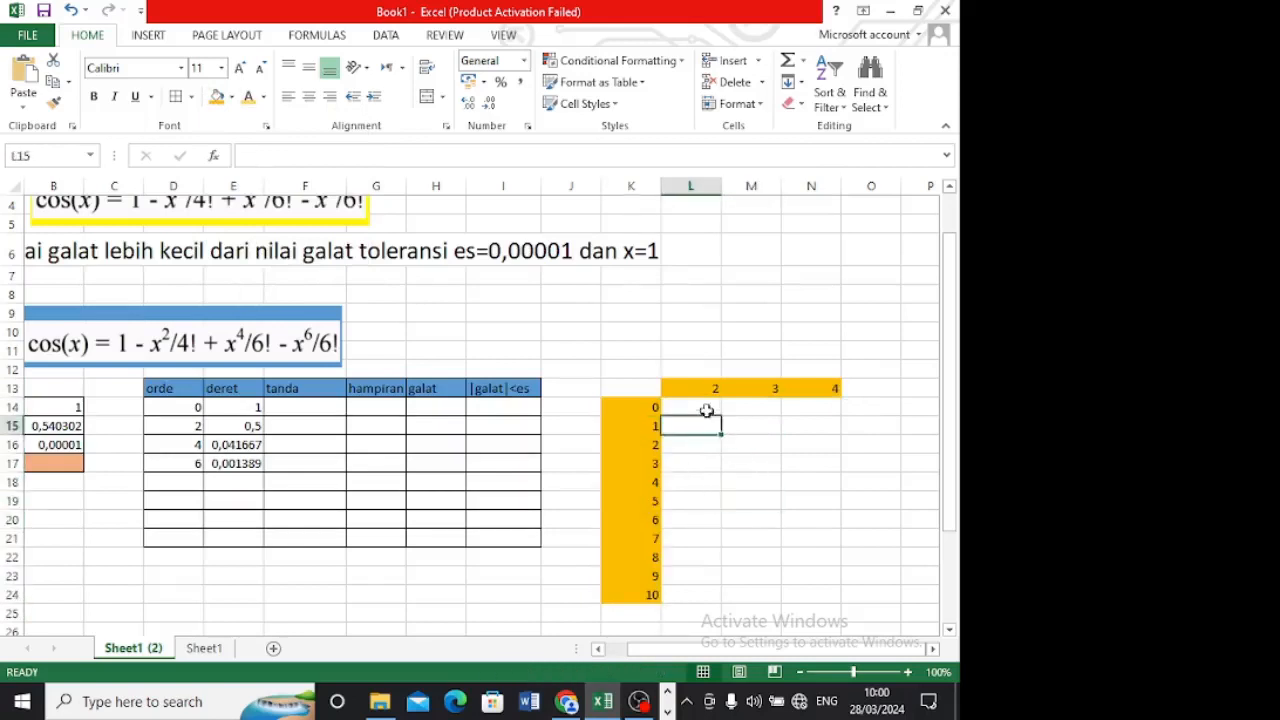
left_click(703, 404)
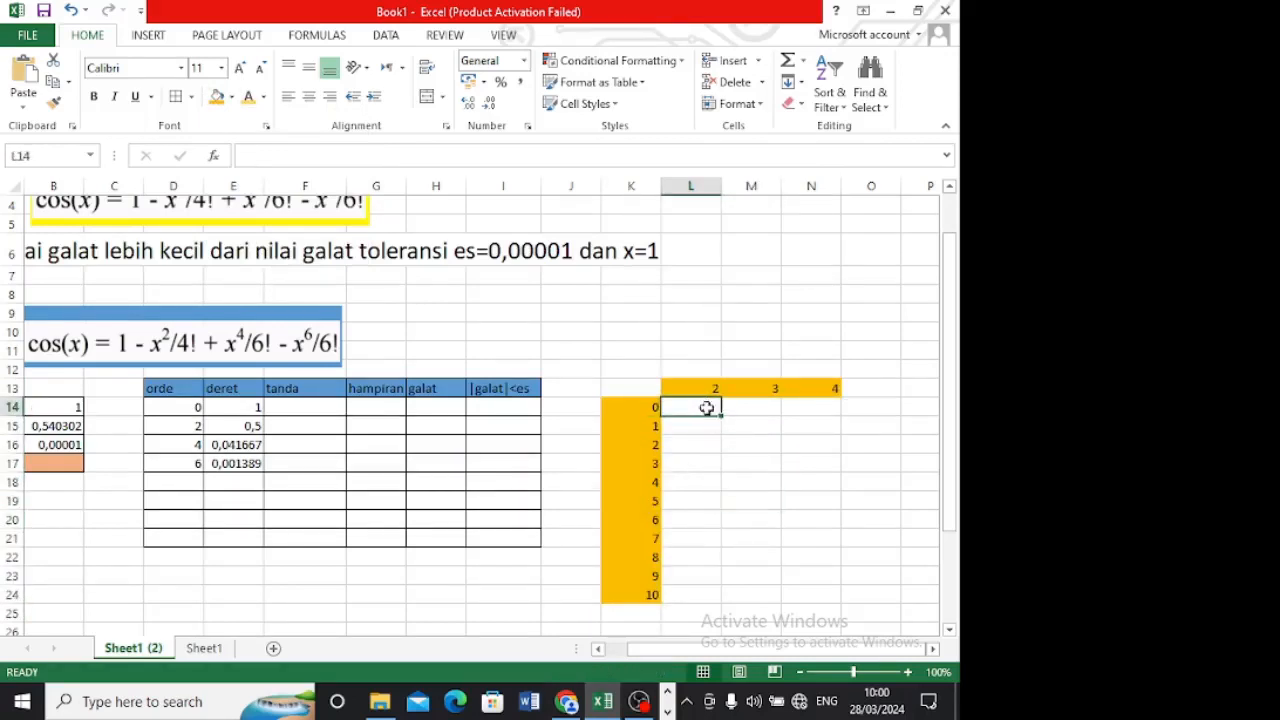
left_click(712, 387)
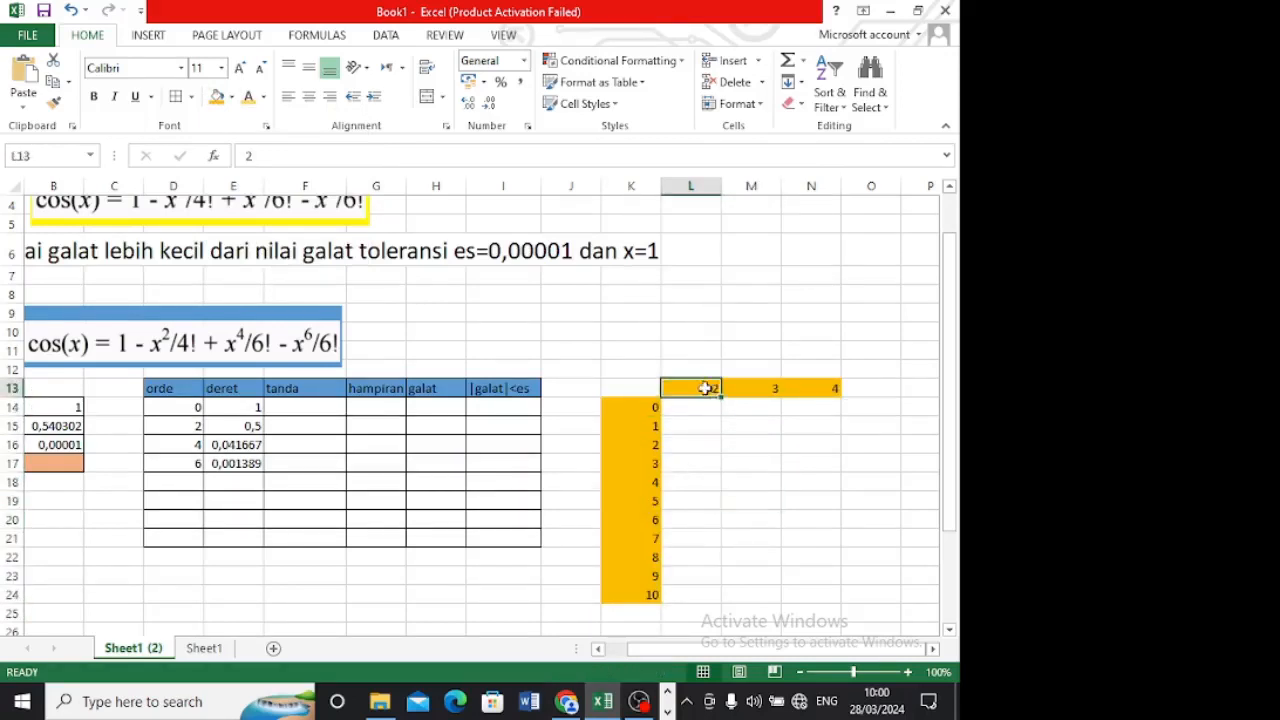
left_click(690, 411)
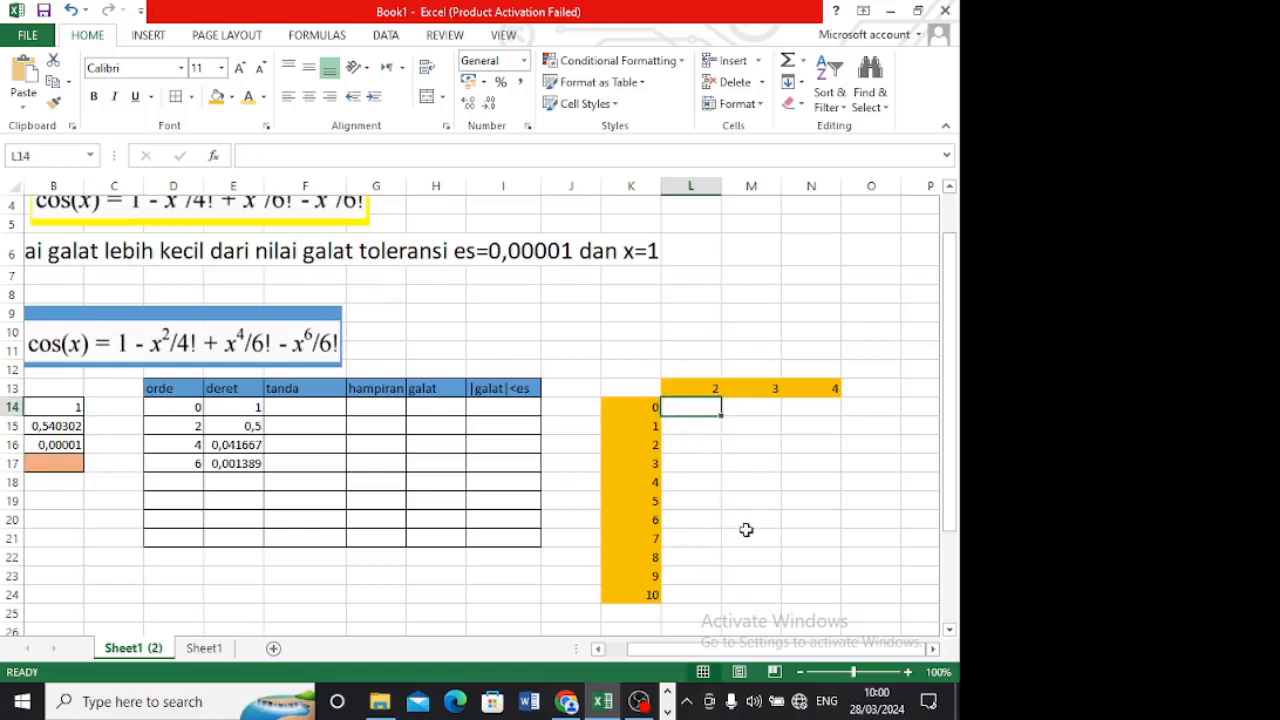
type("=")
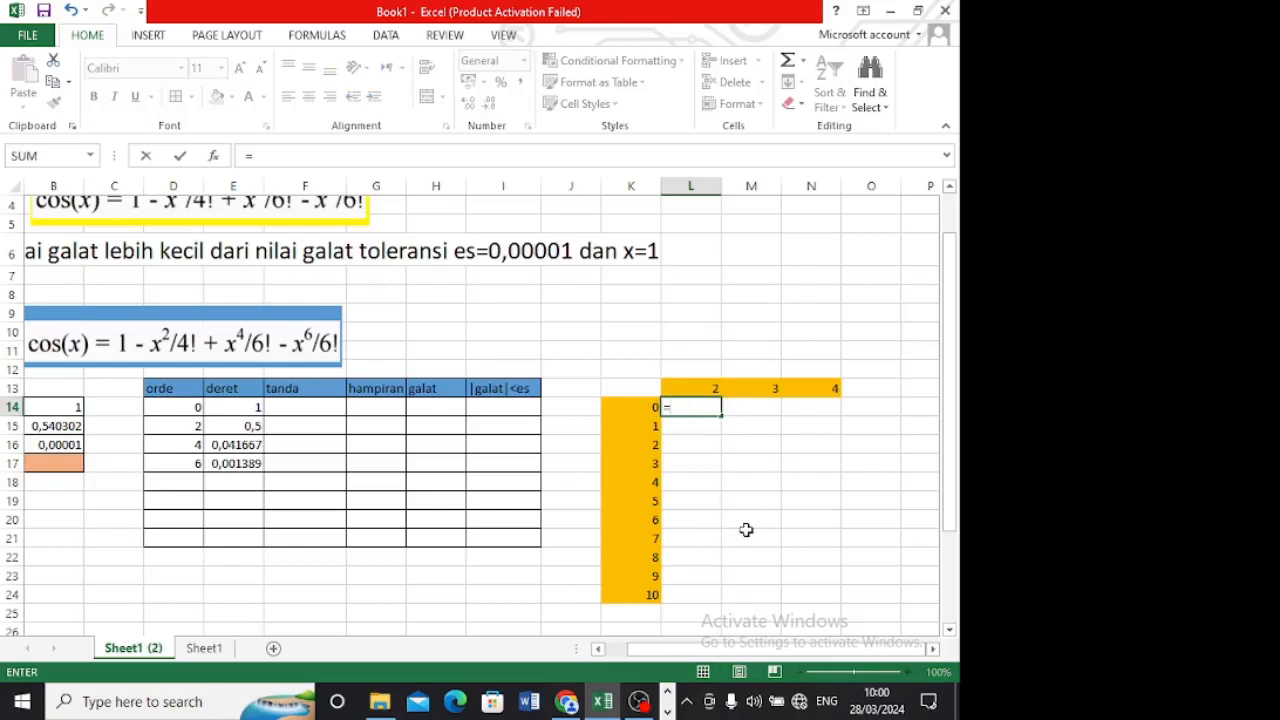
type("mod(")
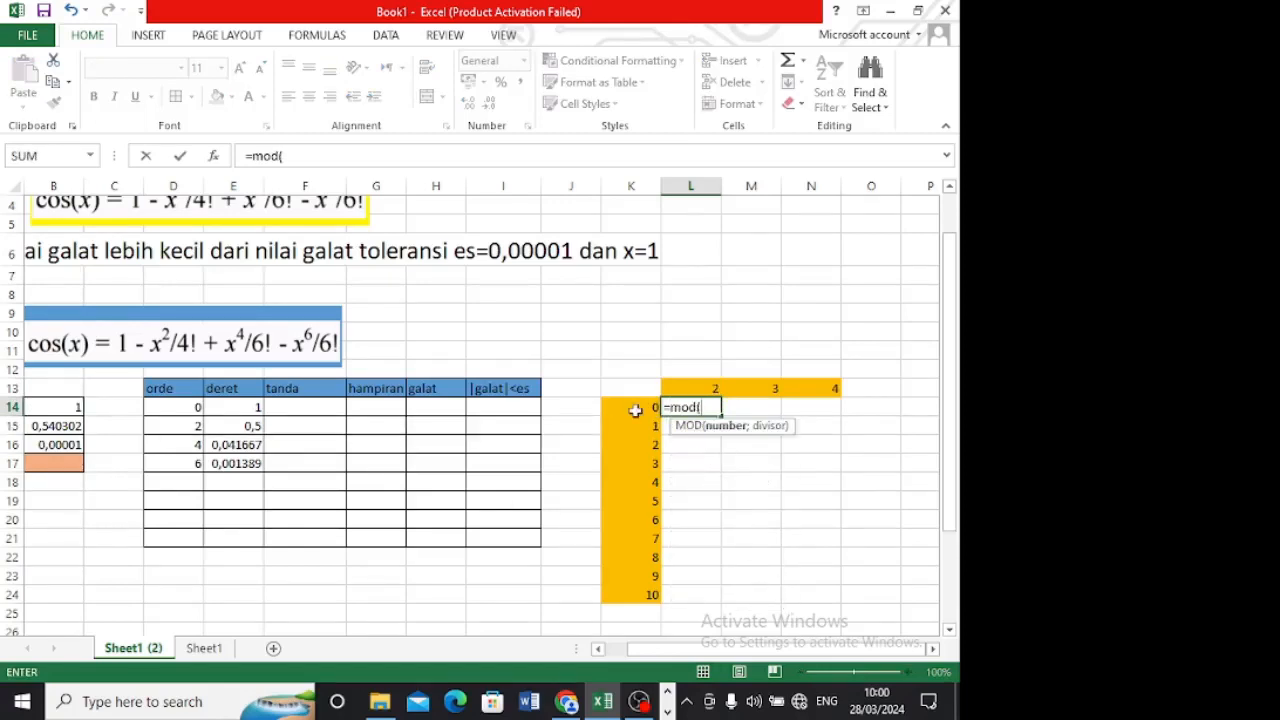
left_click(635, 410)
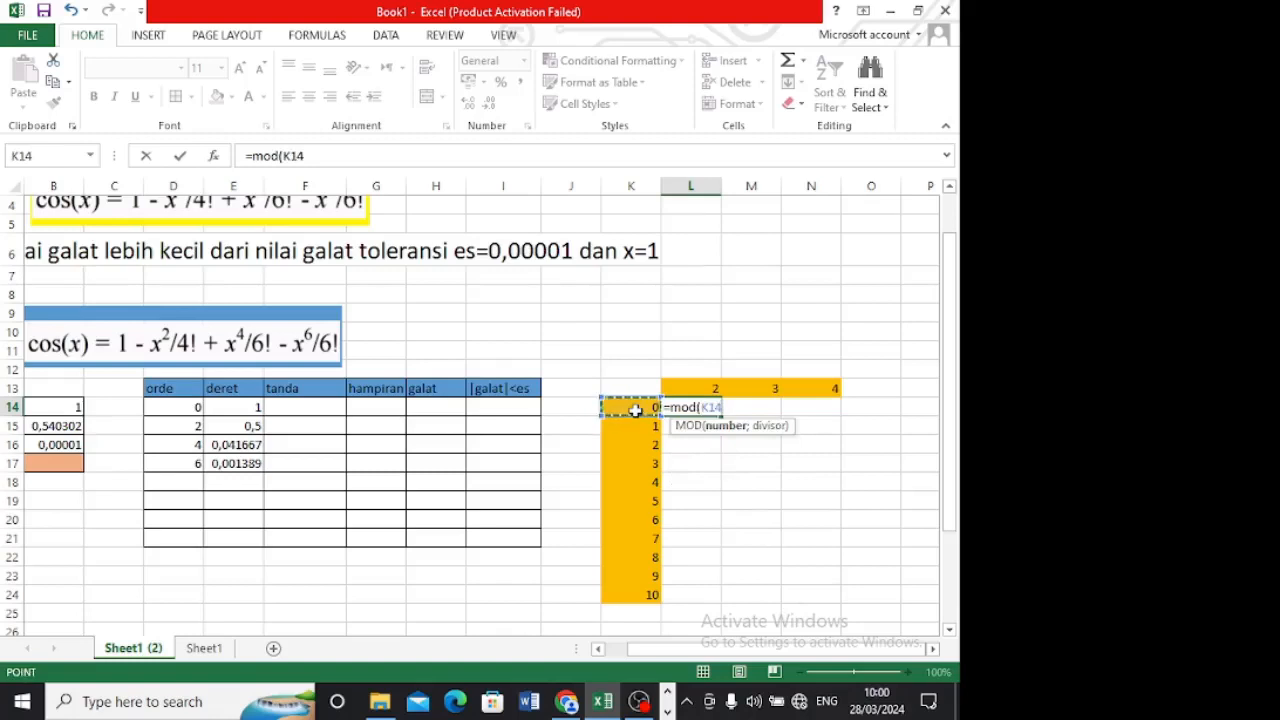
type(";")
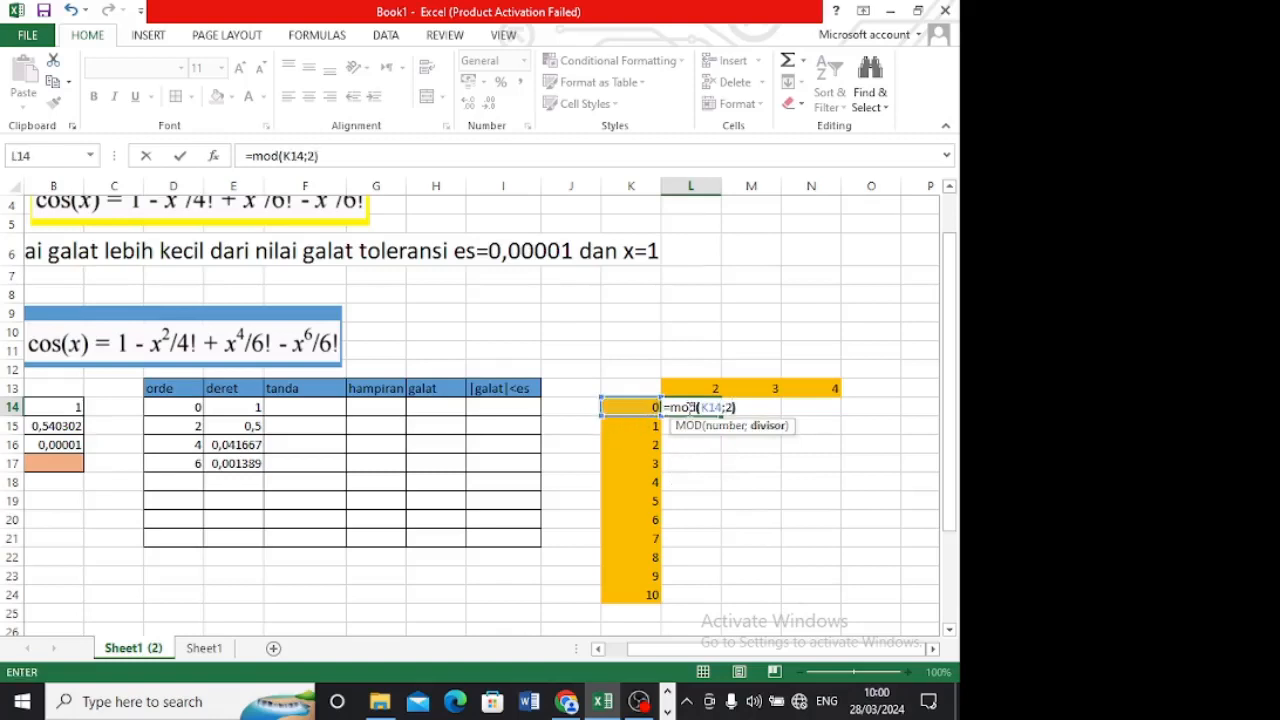
type("2)")
key("Return")
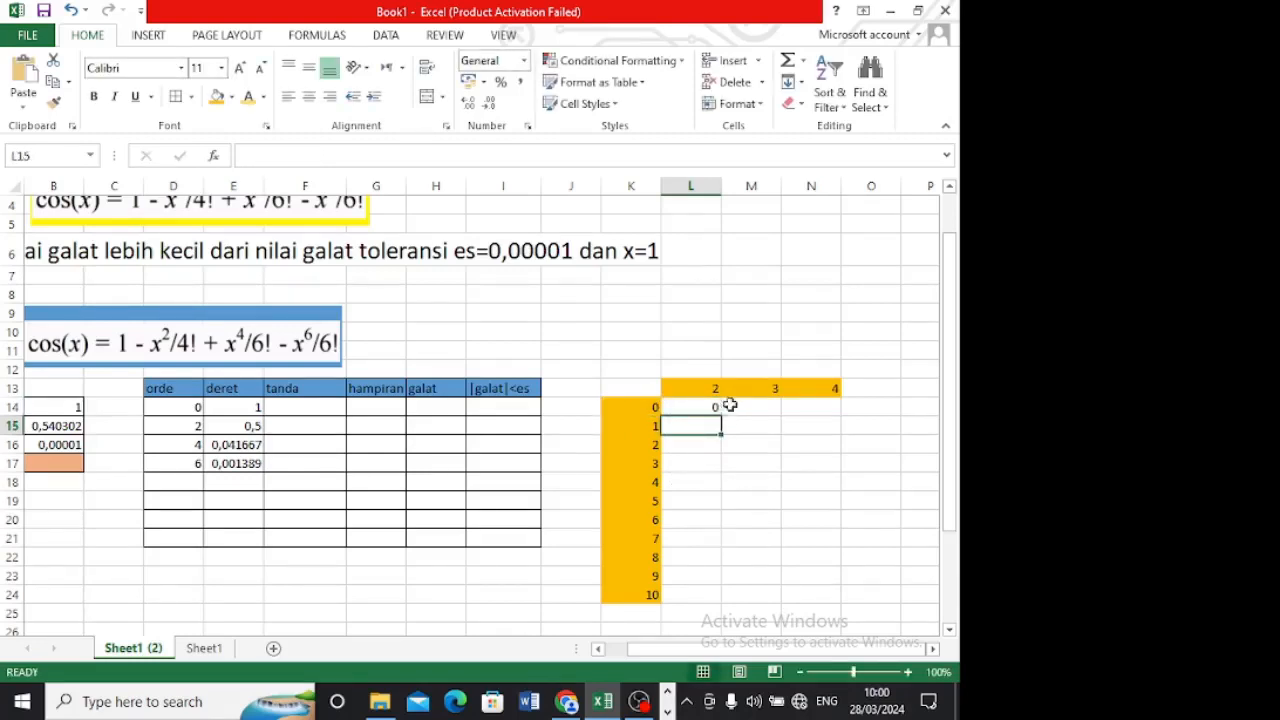
left_click(713, 408)
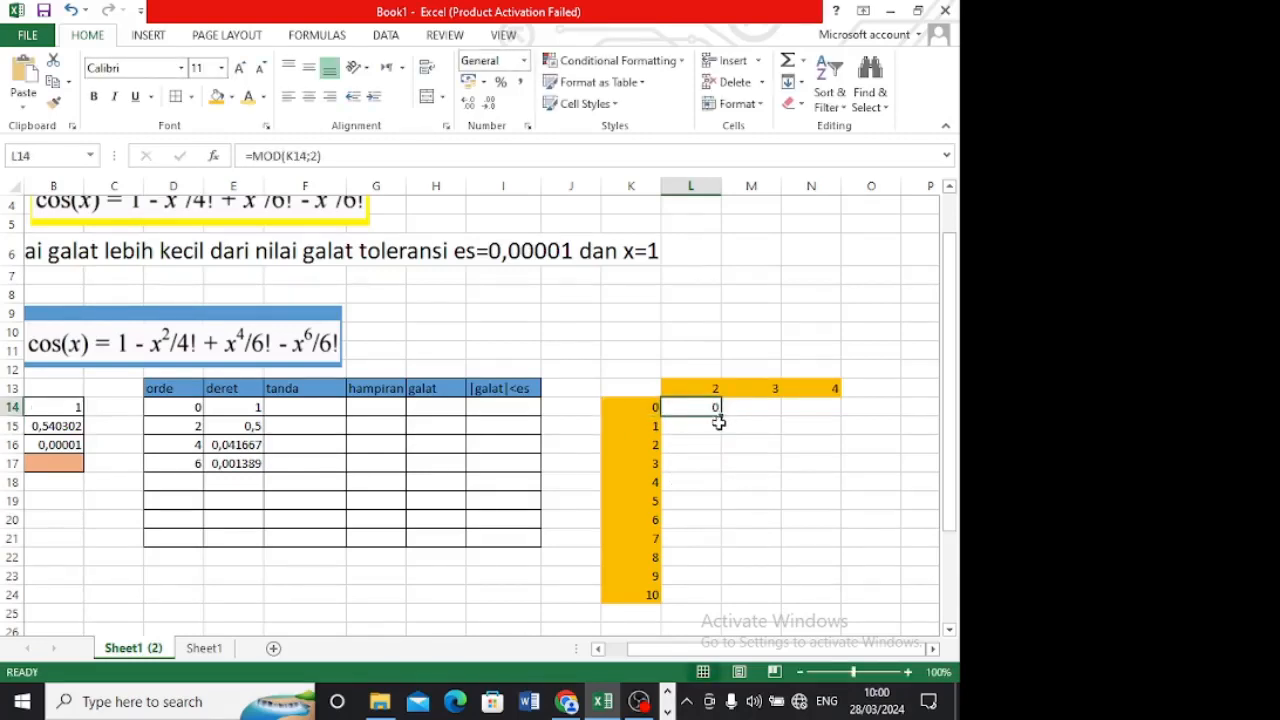
left_click_drag(721, 418, 713, 589)
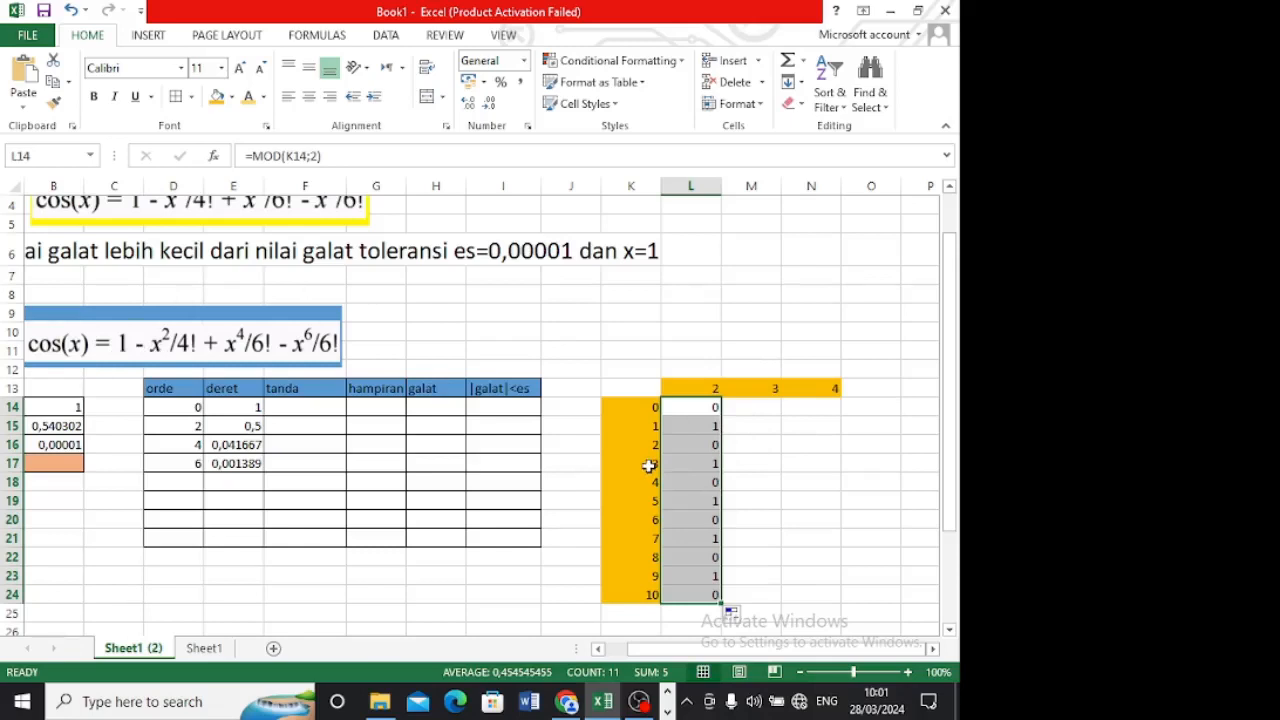
- Enter the remainder formula =MOD(K14;3) in cell M14 and fill it down to M24
left_click(758, 408)
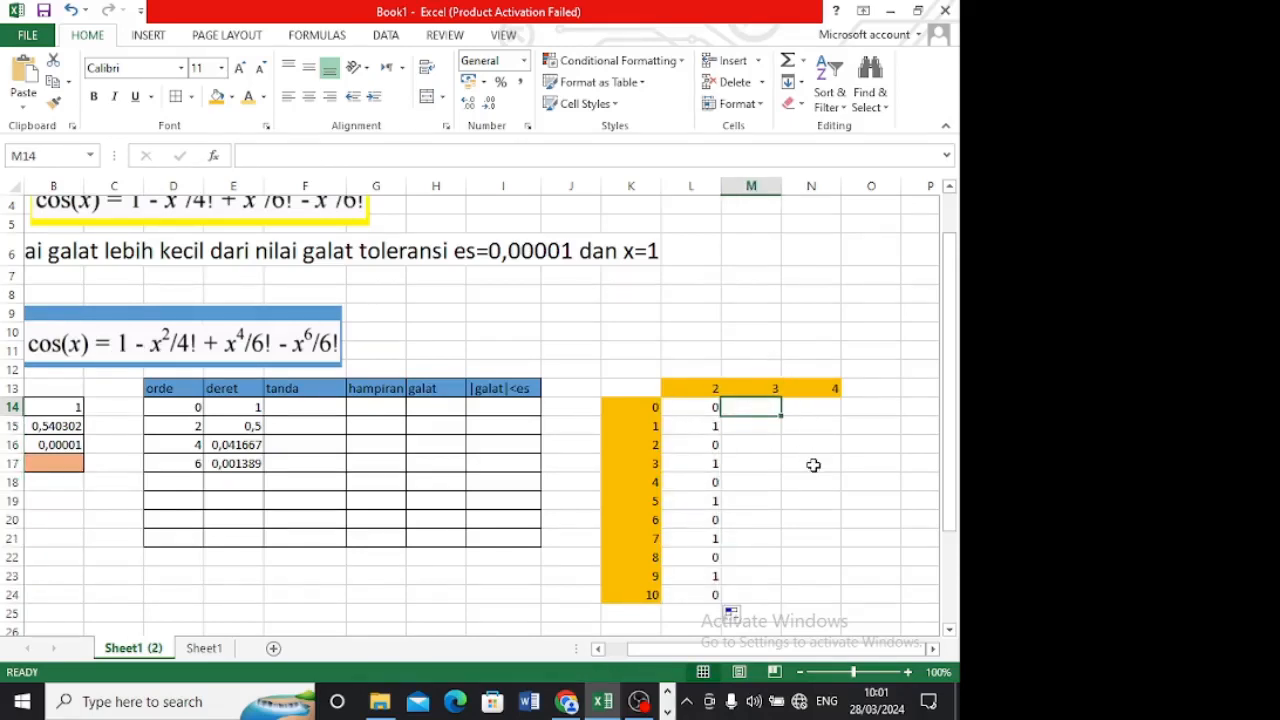
type("=")
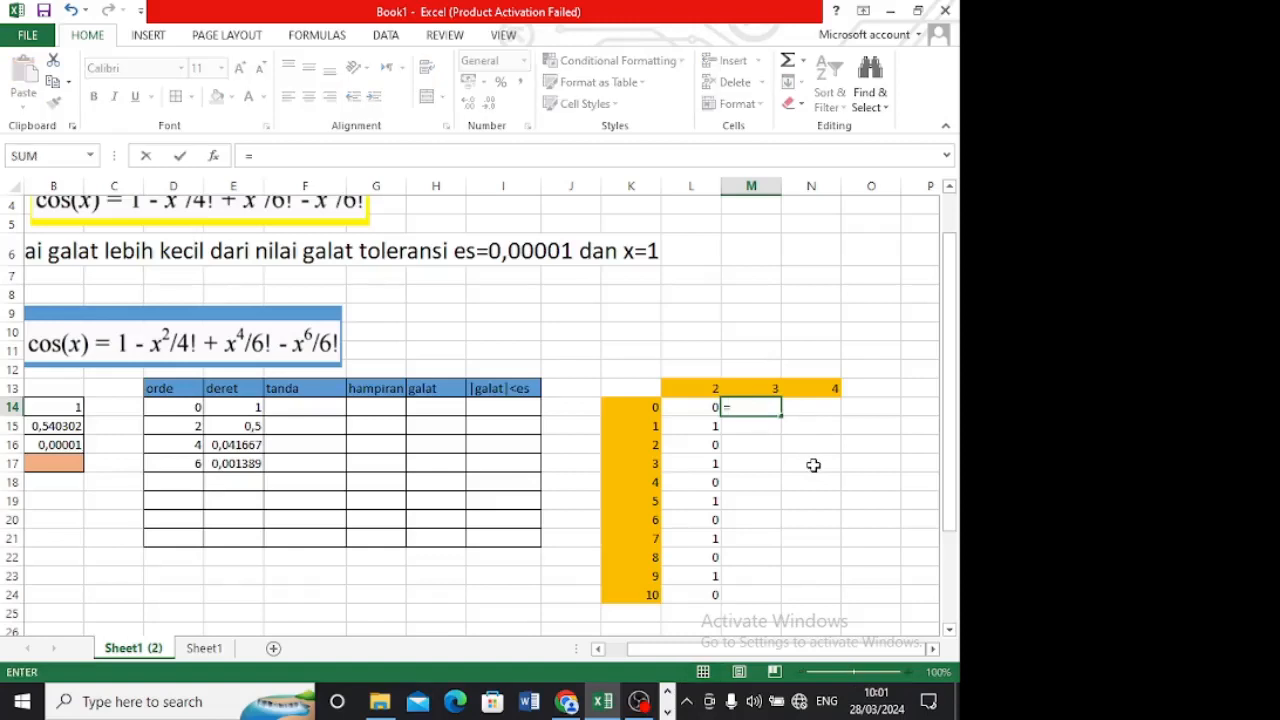
type("mod(")
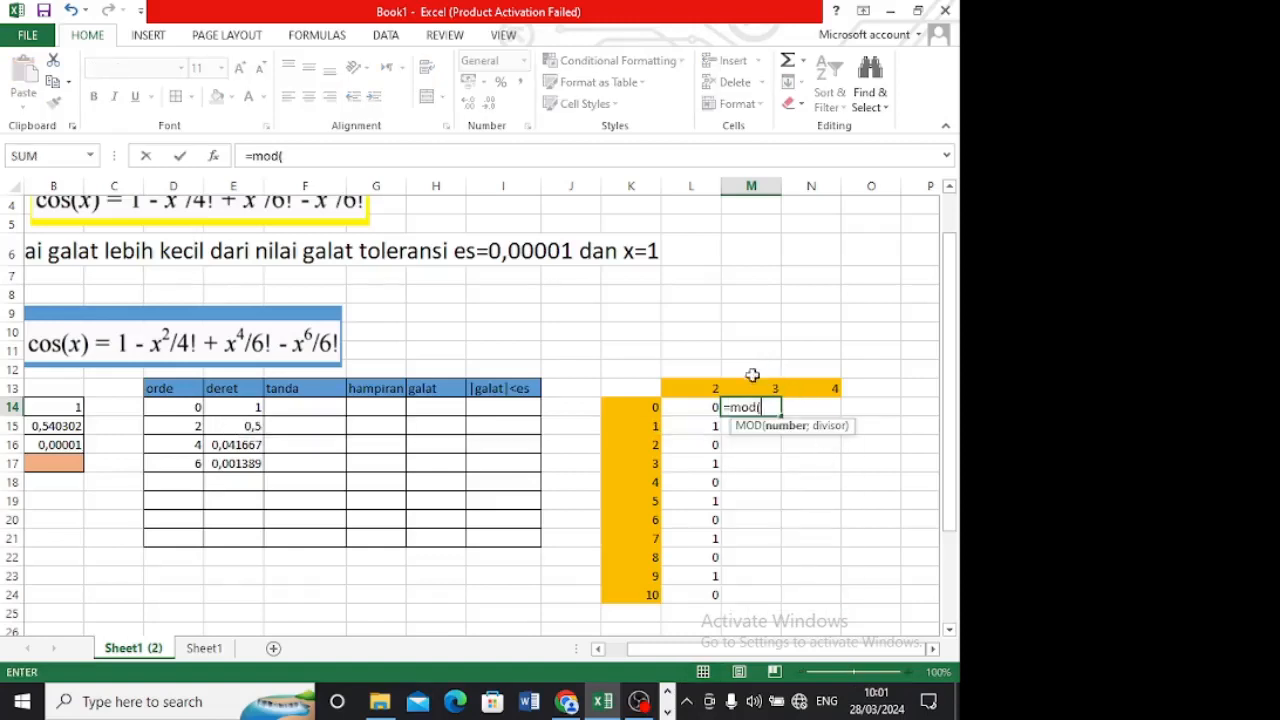
left_click(641, 409)
type(";")
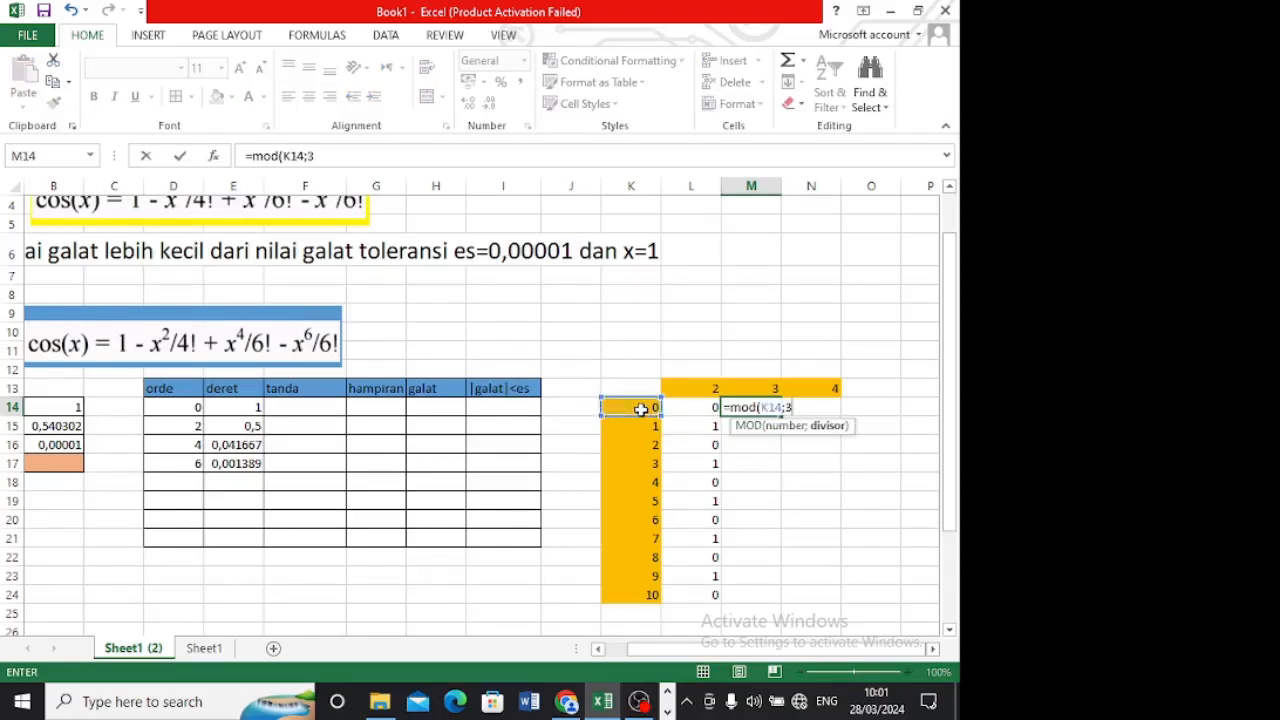
type("3)")
key("Return")
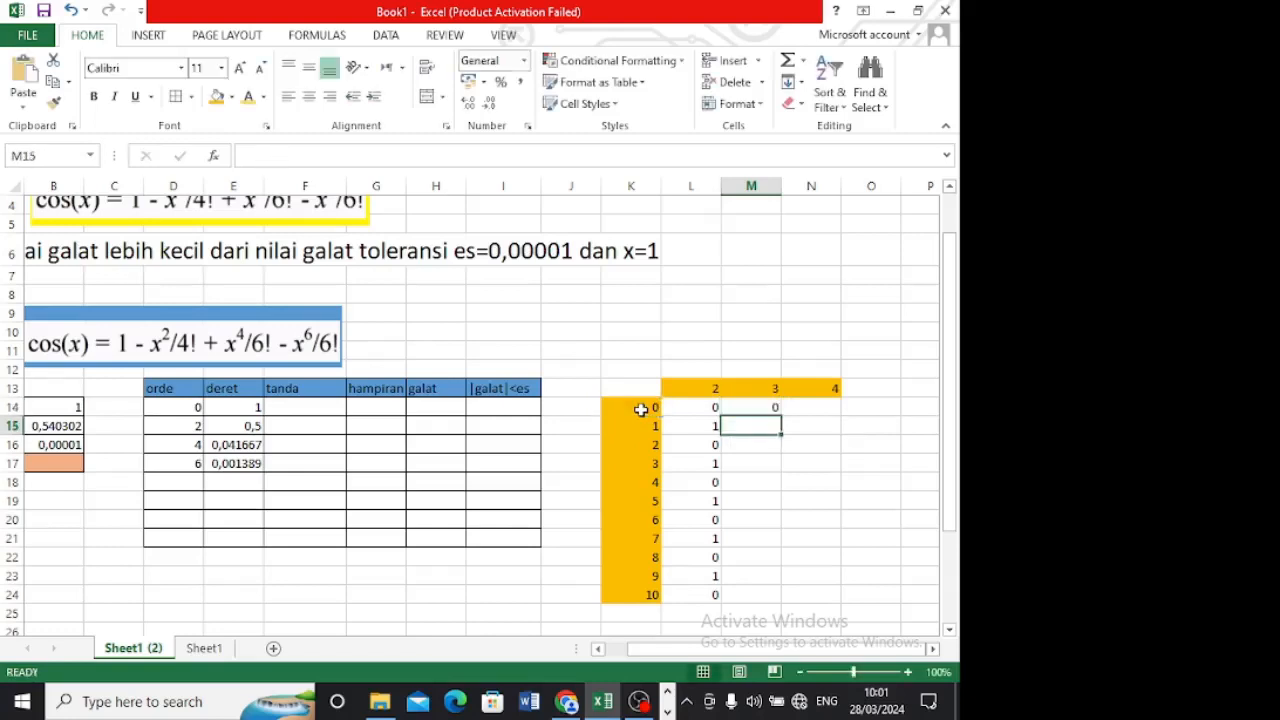
left_click(750, 409)
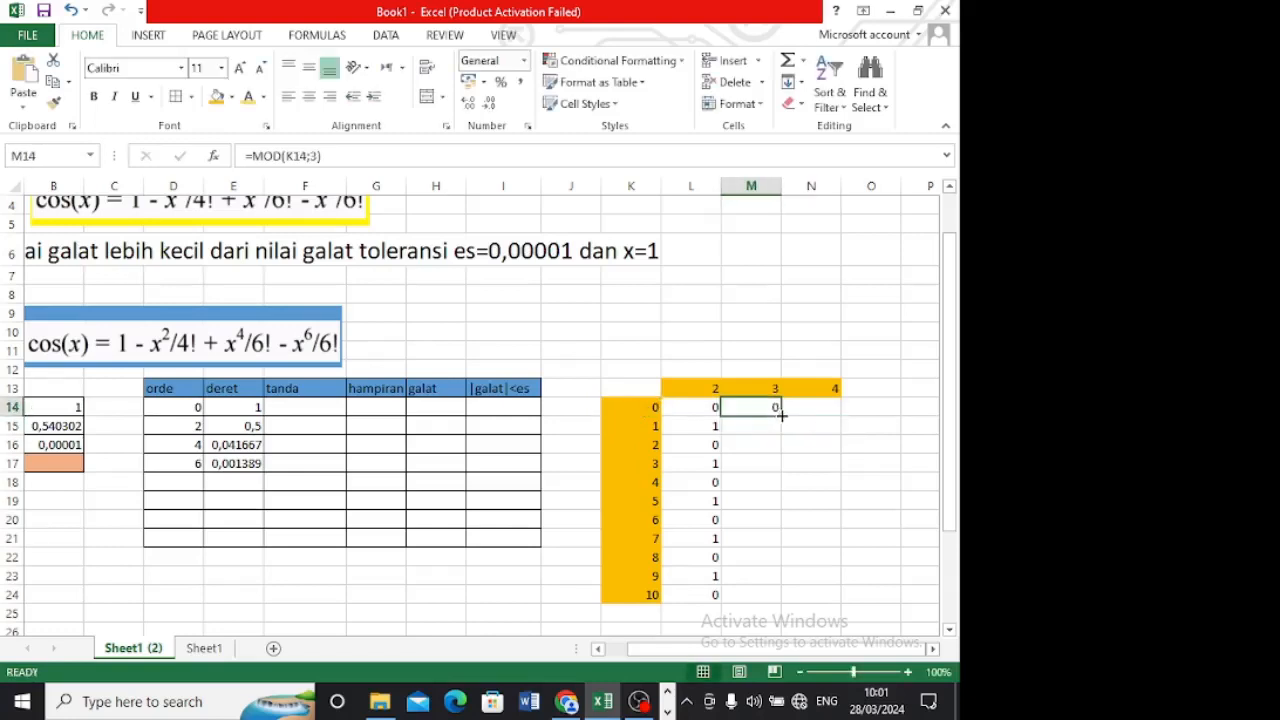
left_click_drag(781, 416, 788, 606)
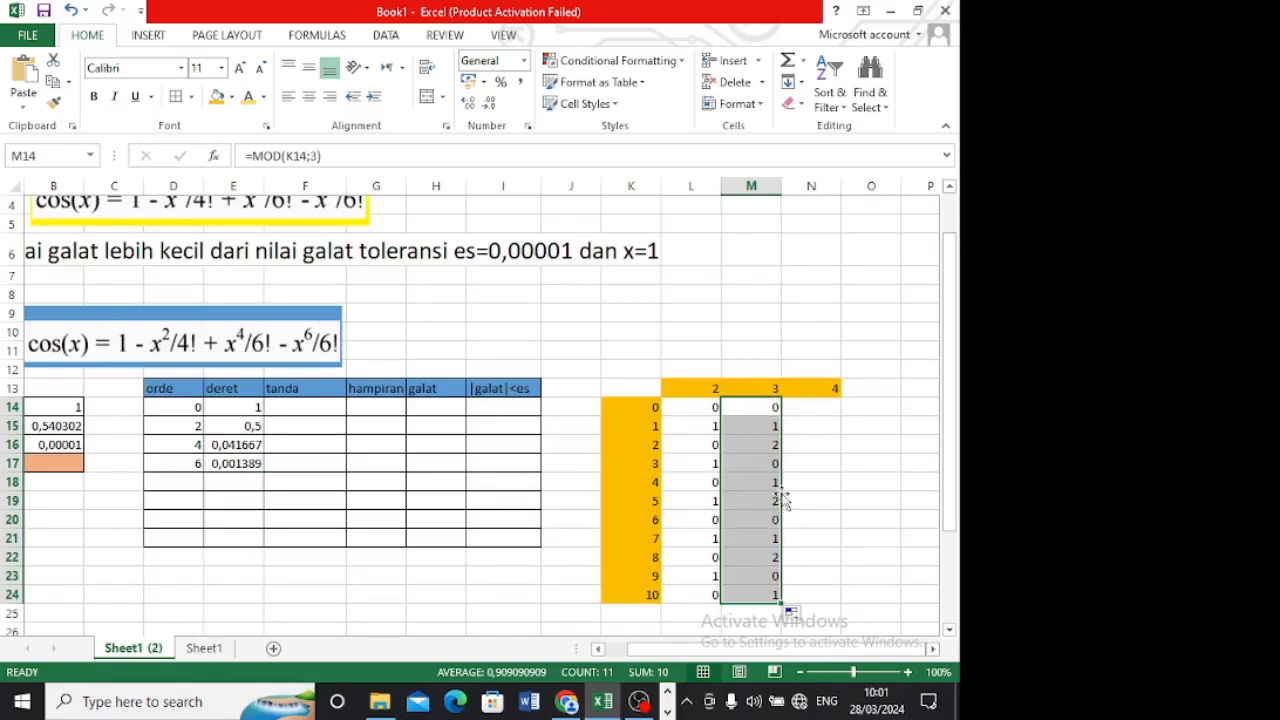
- Enter the remainder formula =MOD(K14;4) in cell N14 and fill it down to N24
left_click(810, 408)
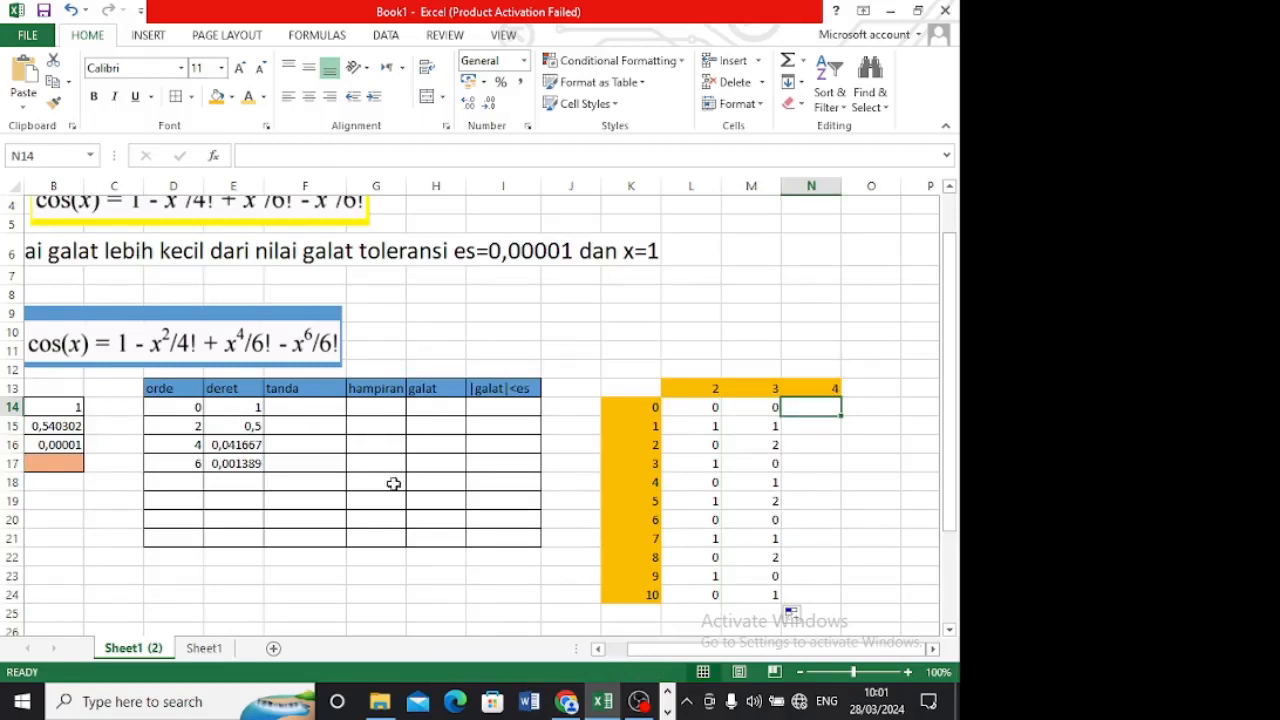
type("=mod")
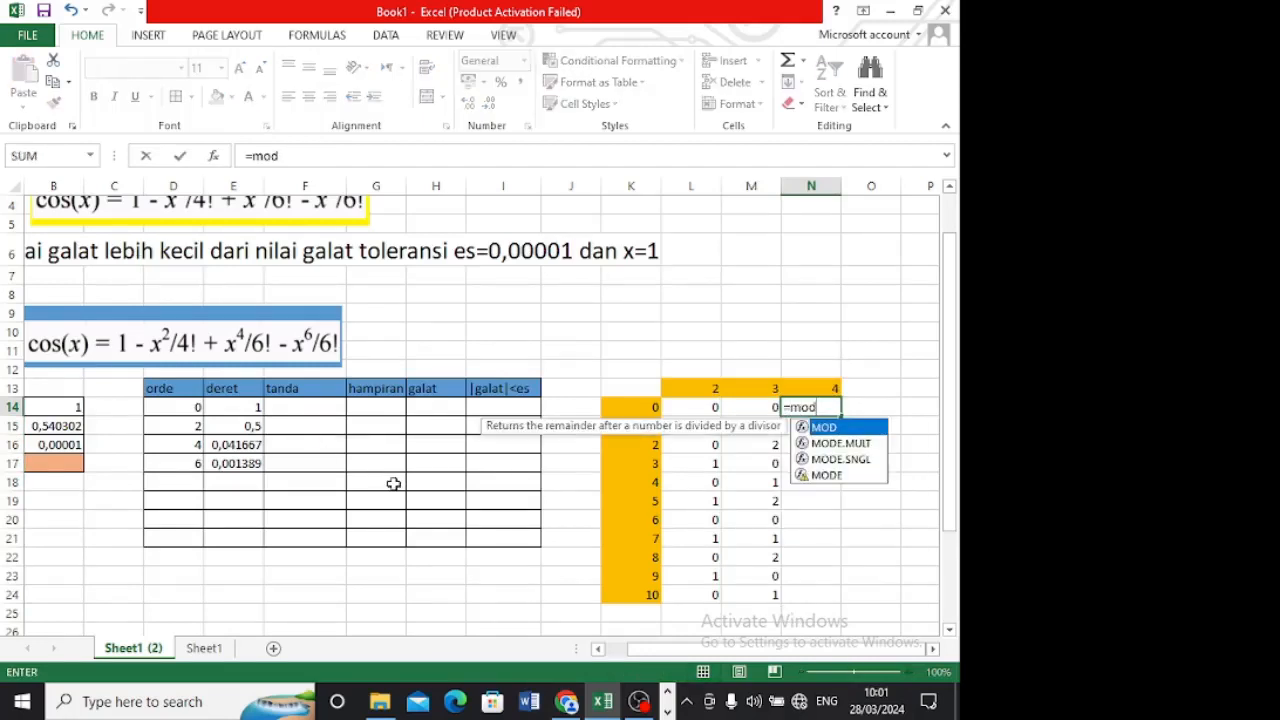
type("(")
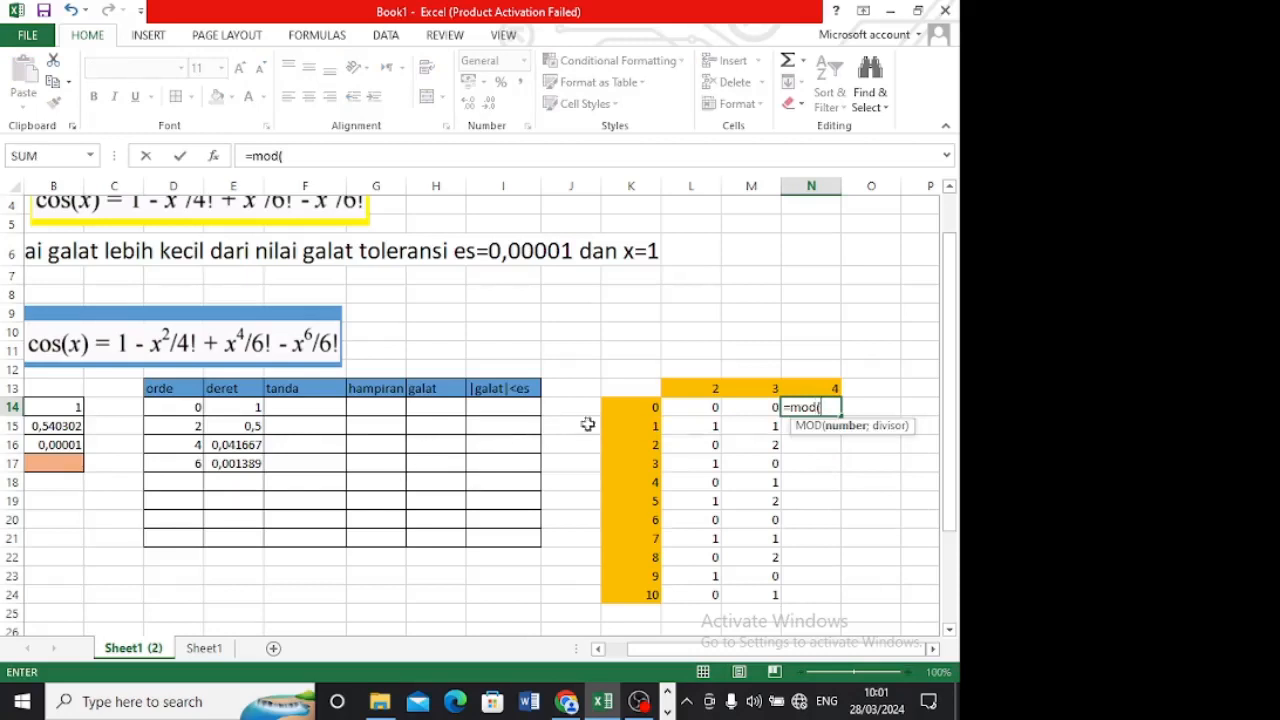
left_click(638, 407)
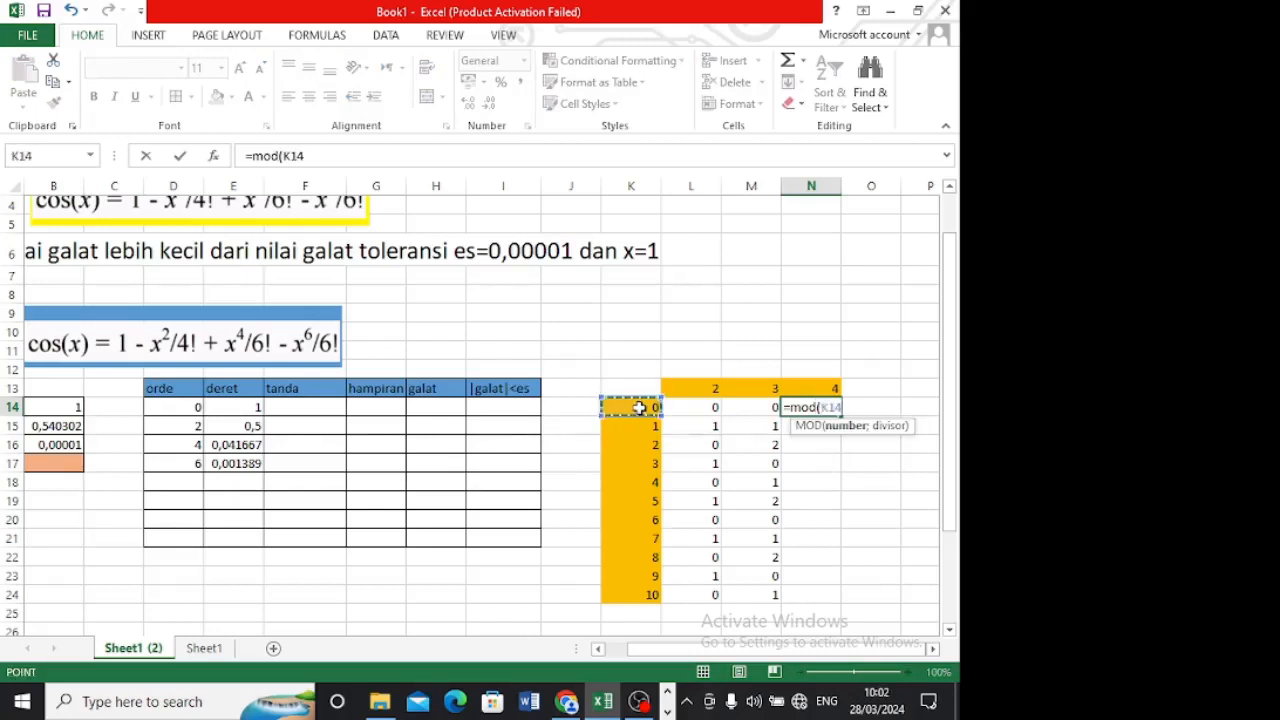
type(";4")
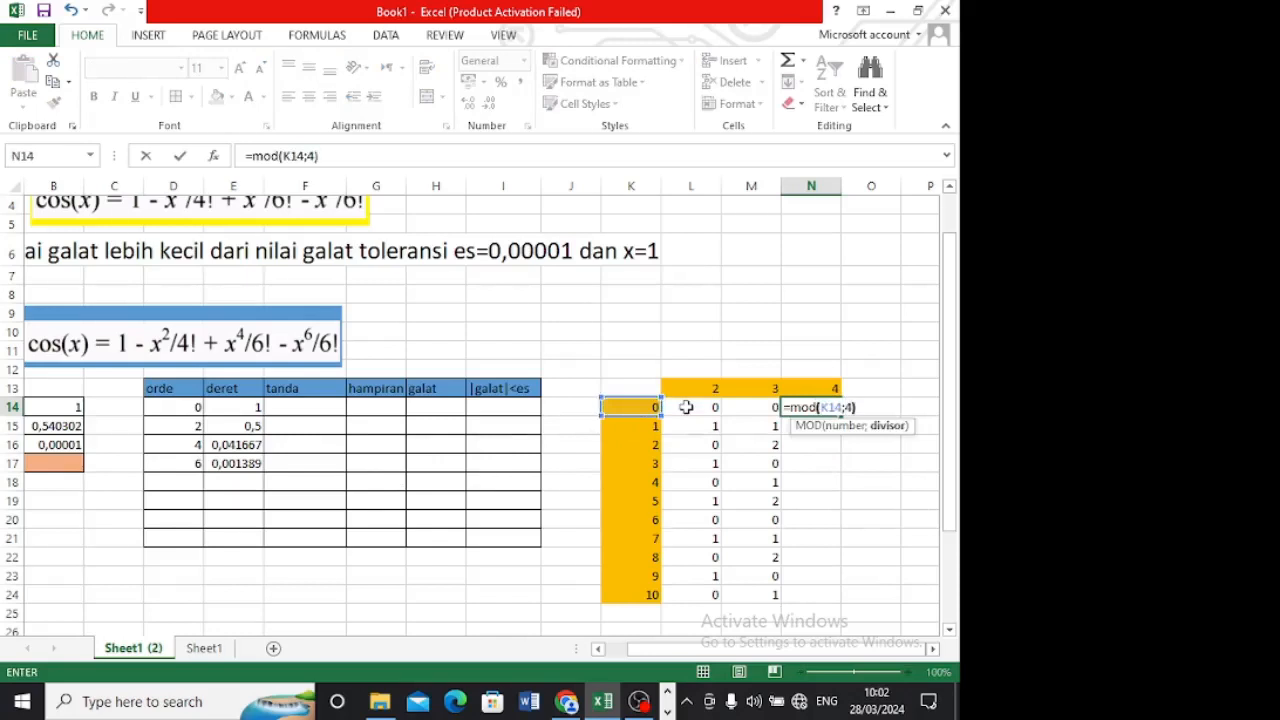
key("Return")
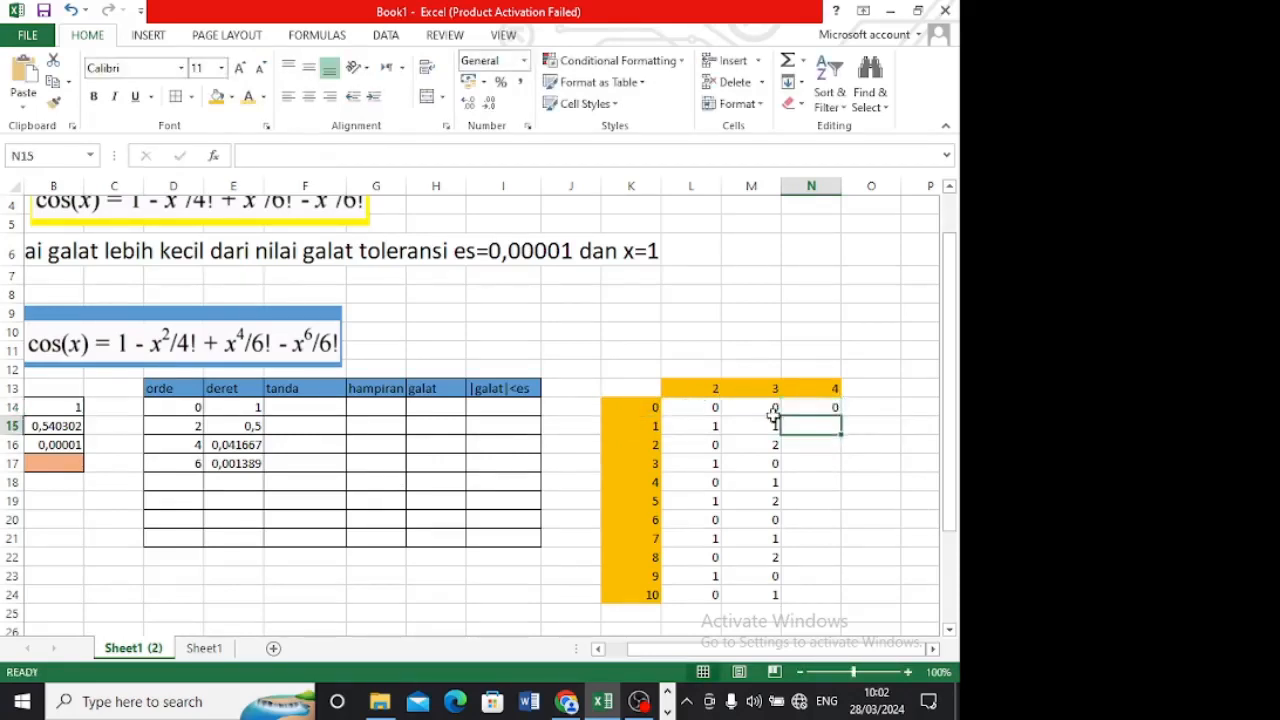
left_click(836, 409)
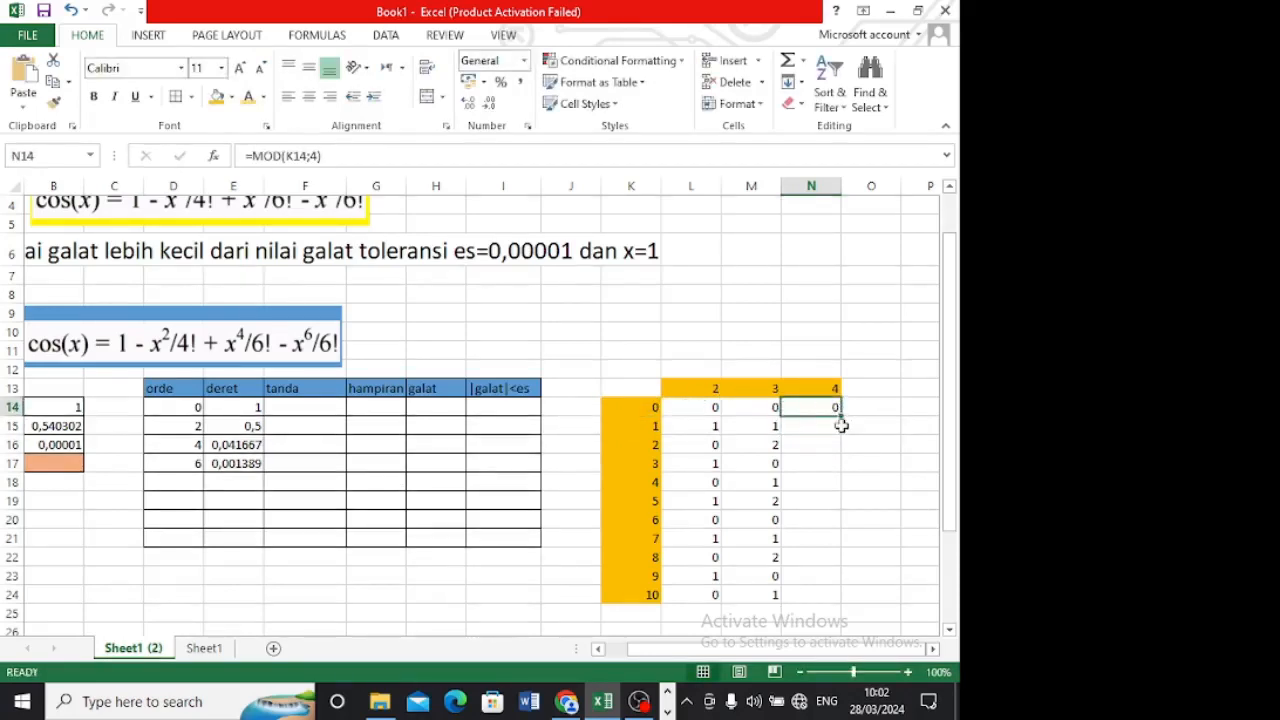
left_click_drag(840, 421, 840, 600)
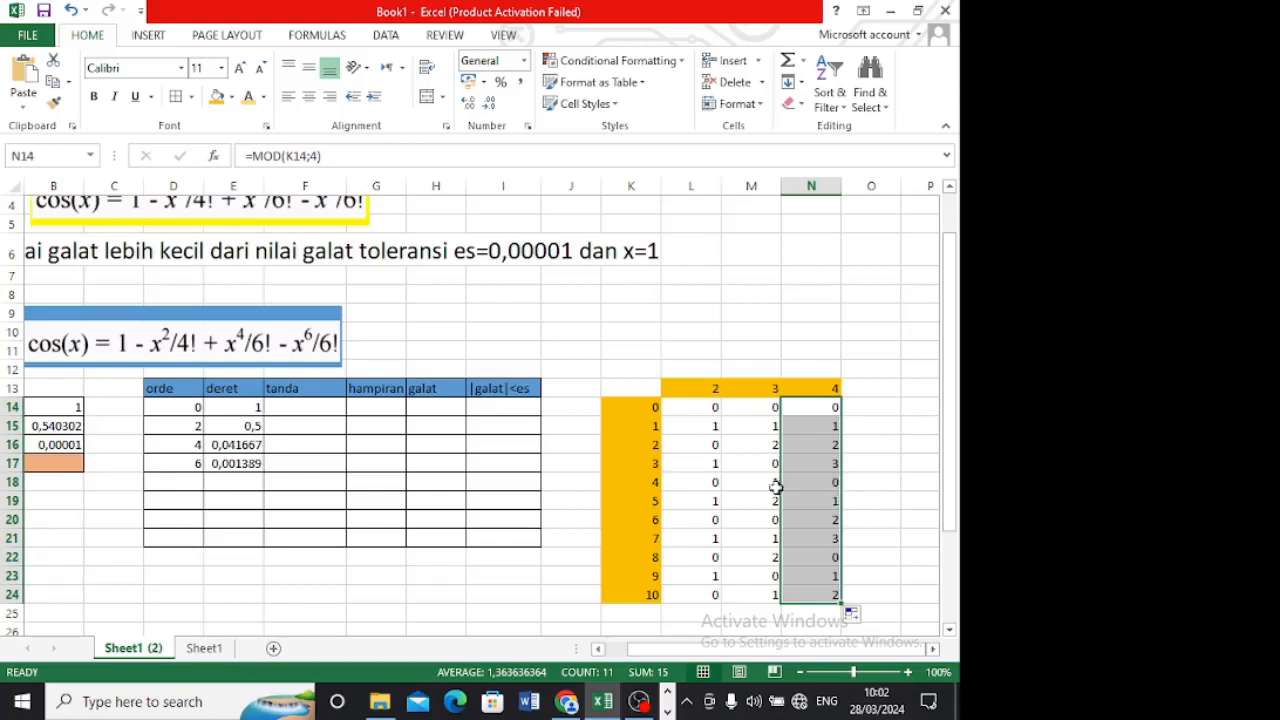
left_click(860, 480)
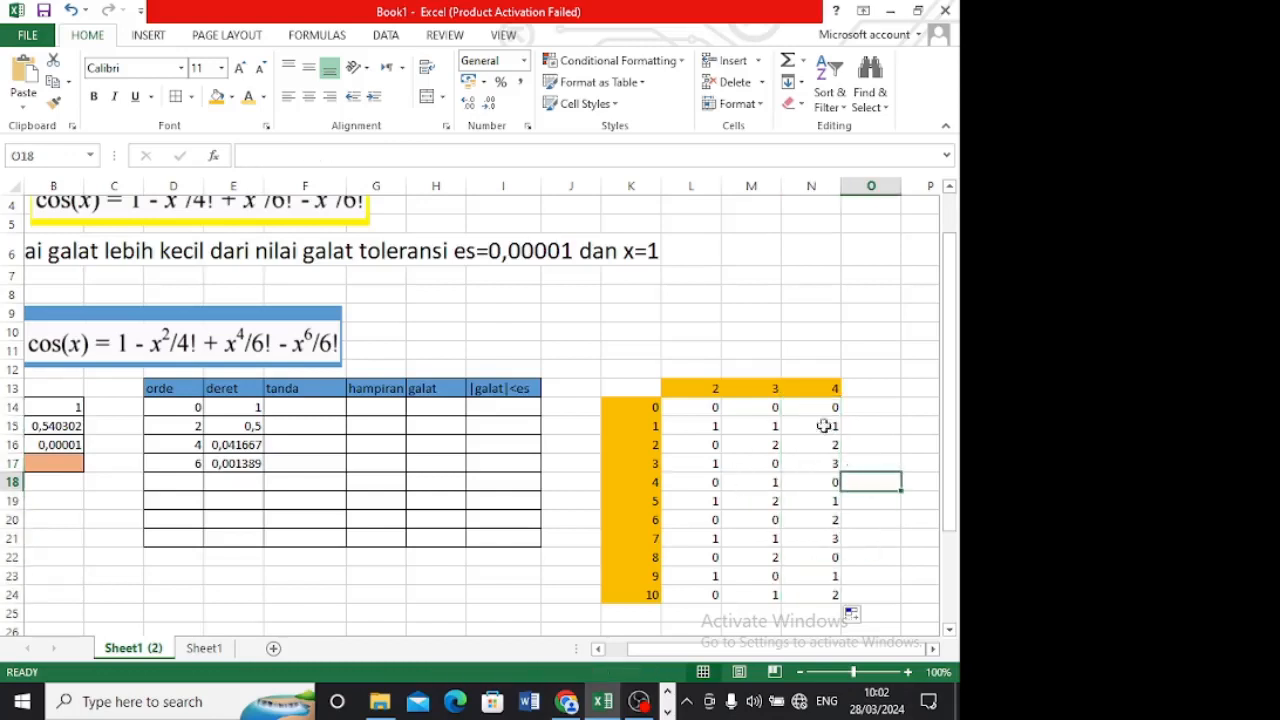
- Highlight cells N14, K14 and N18 of the helper table with a light green fill
left_click(816, 410)
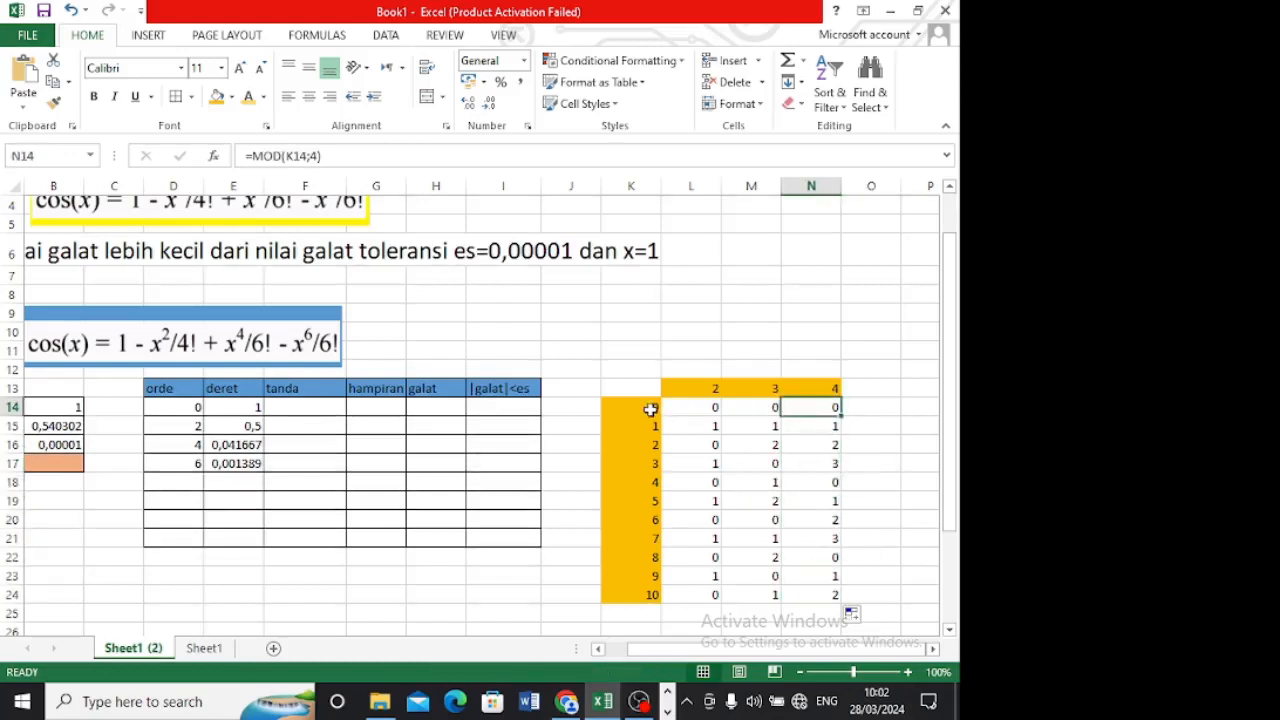
left_click(231, 97)
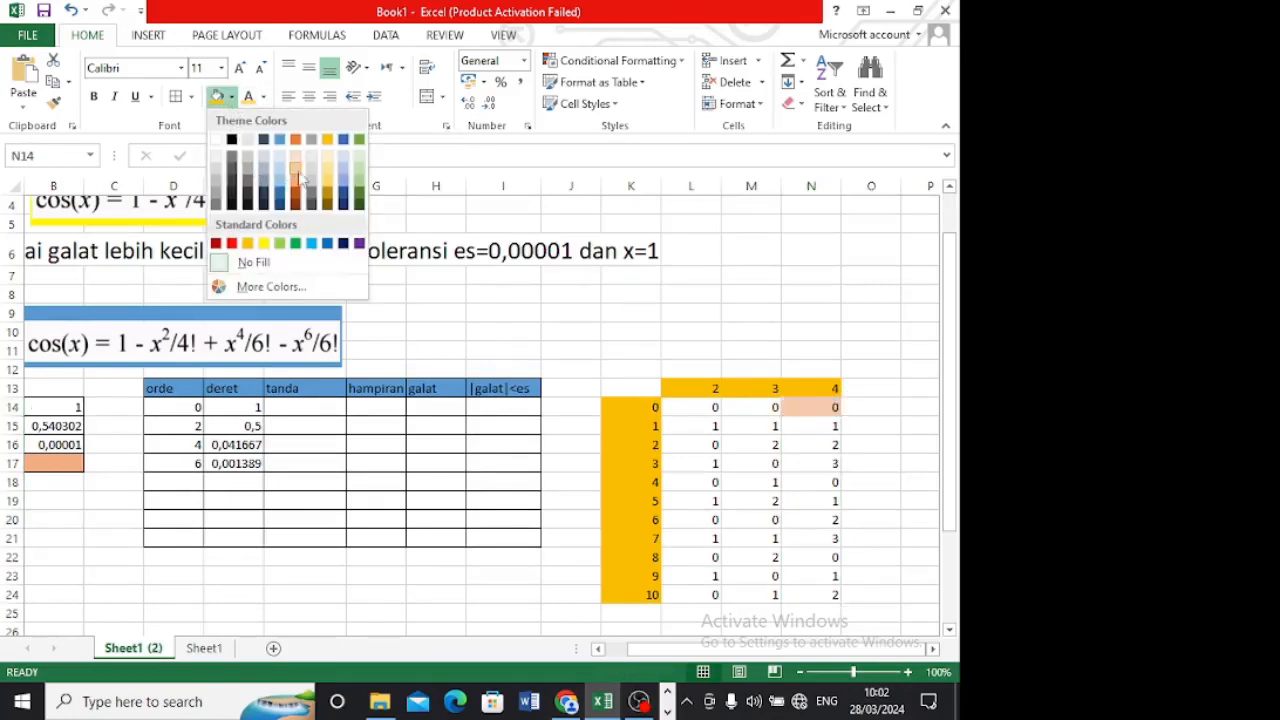
left_click(357, 187)
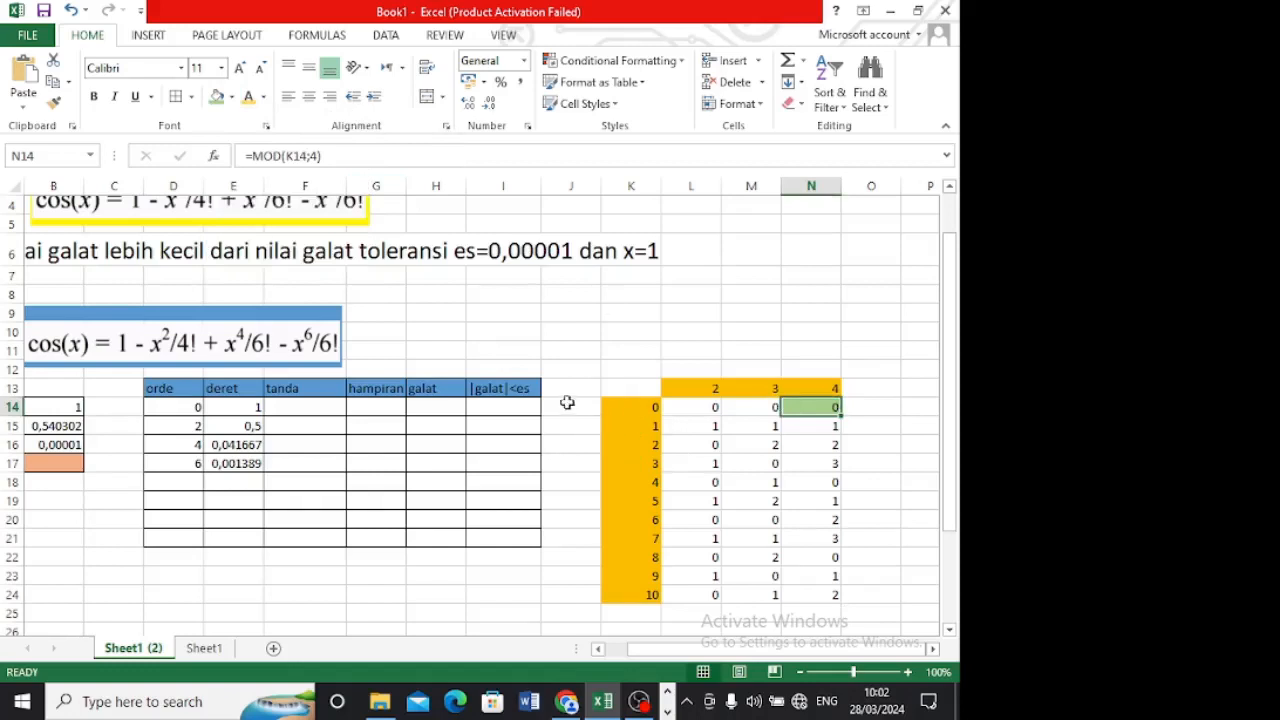
left_click(609, 407)
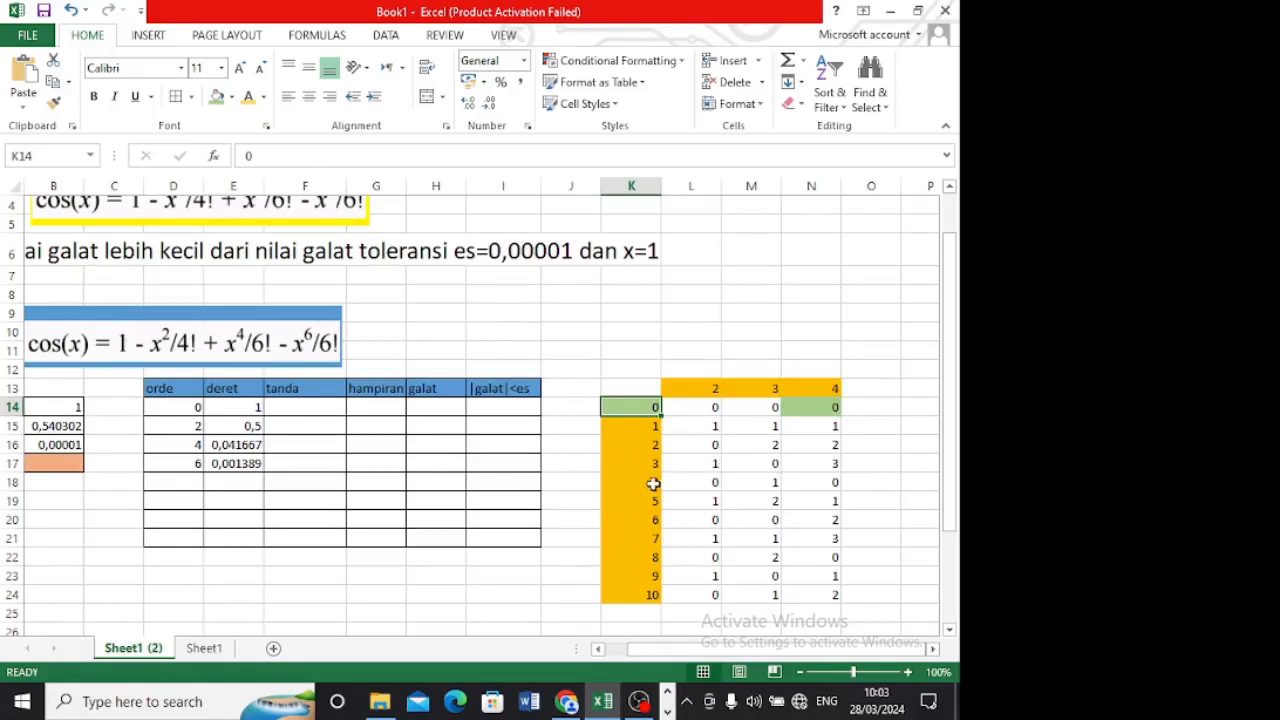
left_click(832, 479)
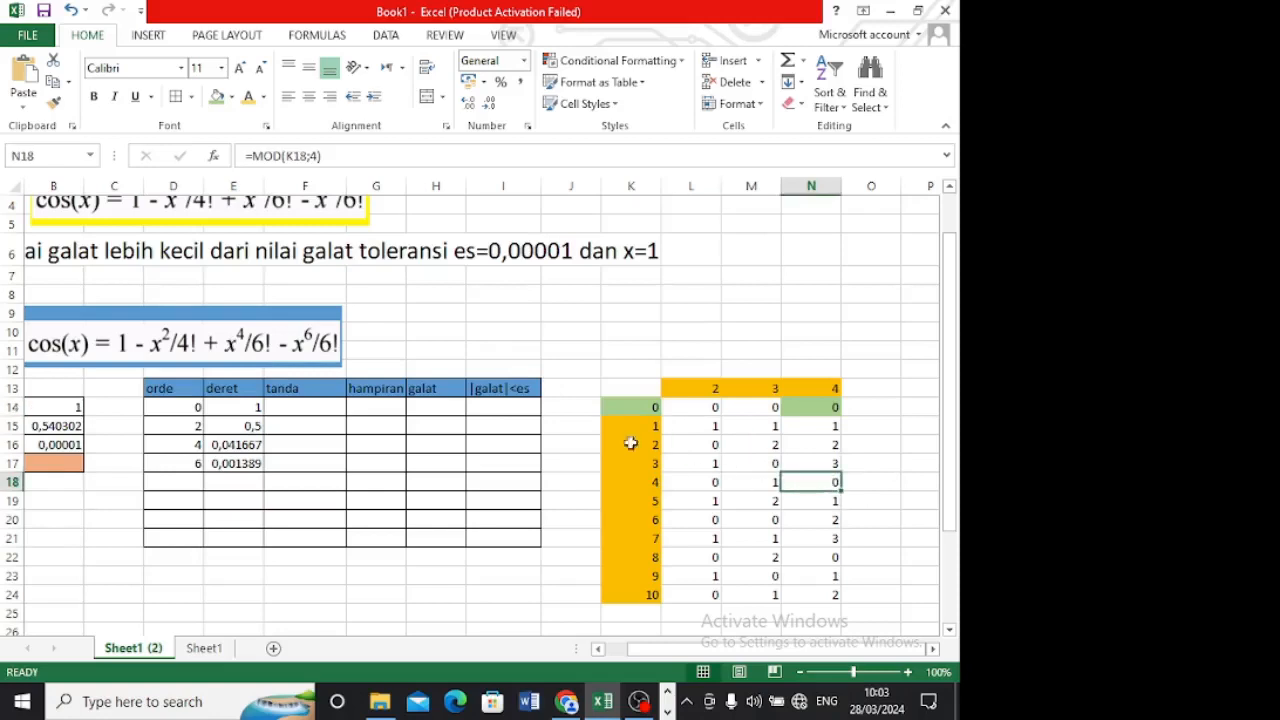
left_click(216, 96)
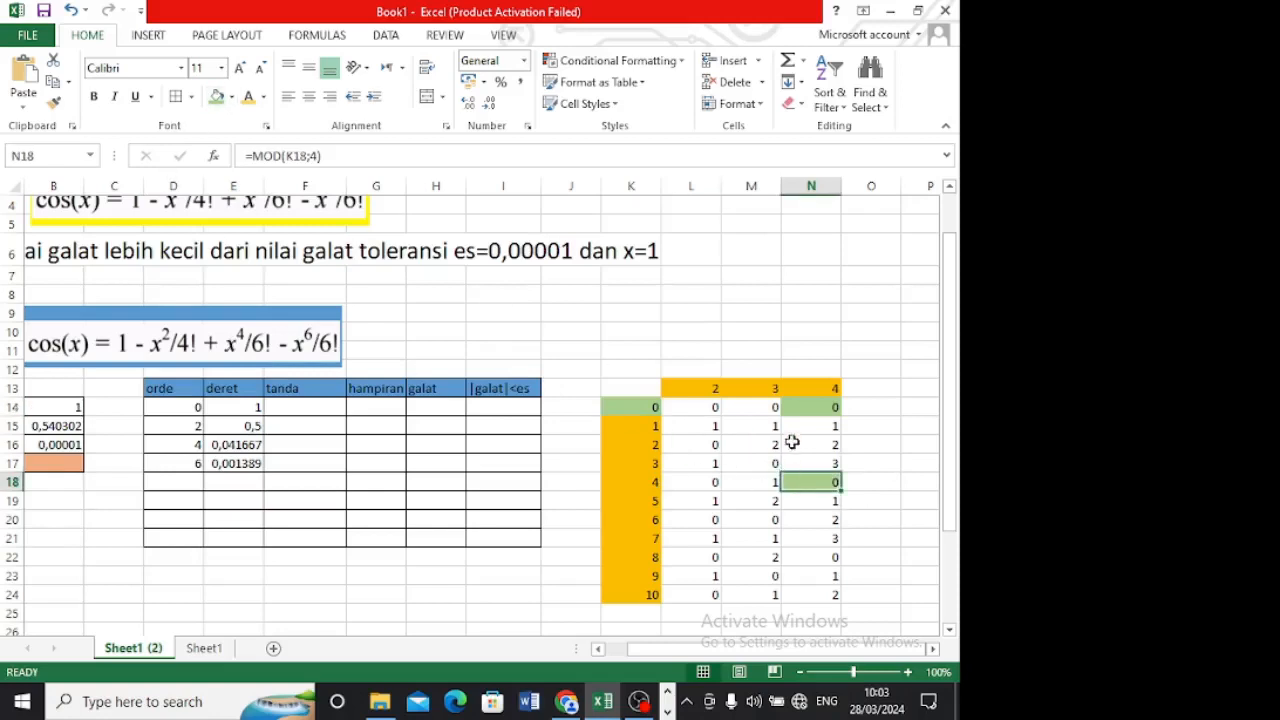
left_click(835, 440)
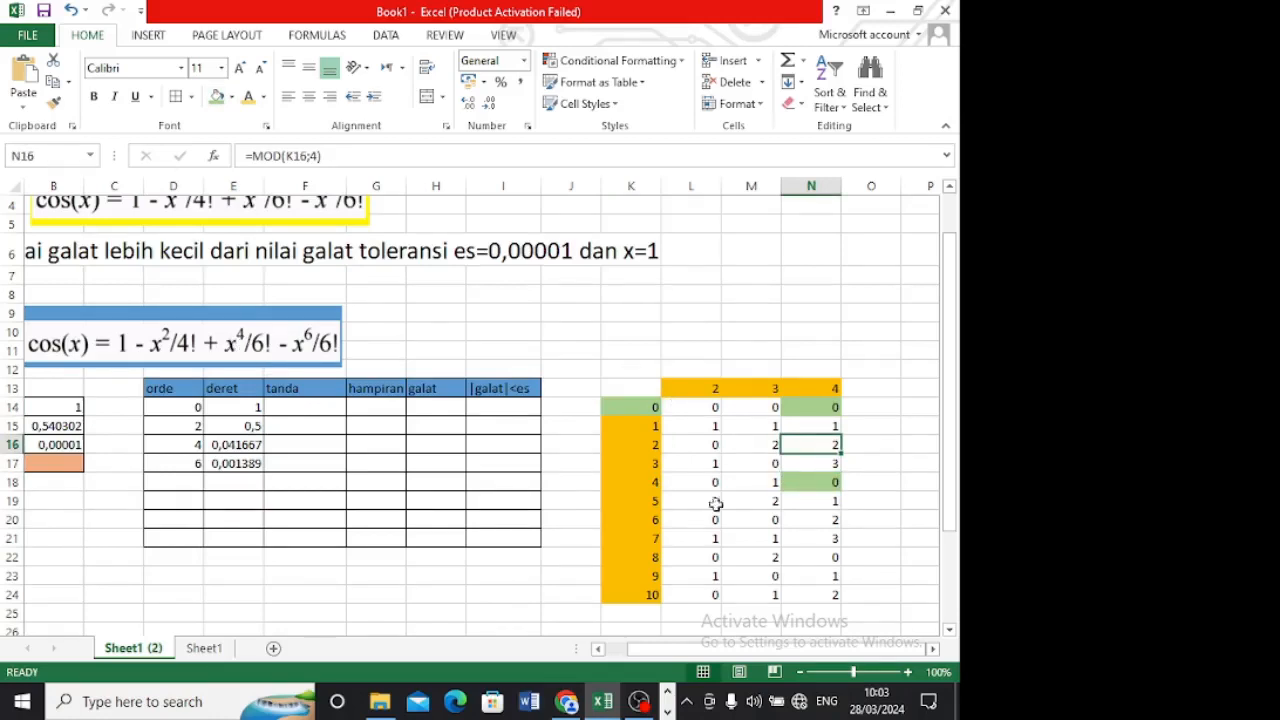
left_click(448, 504)
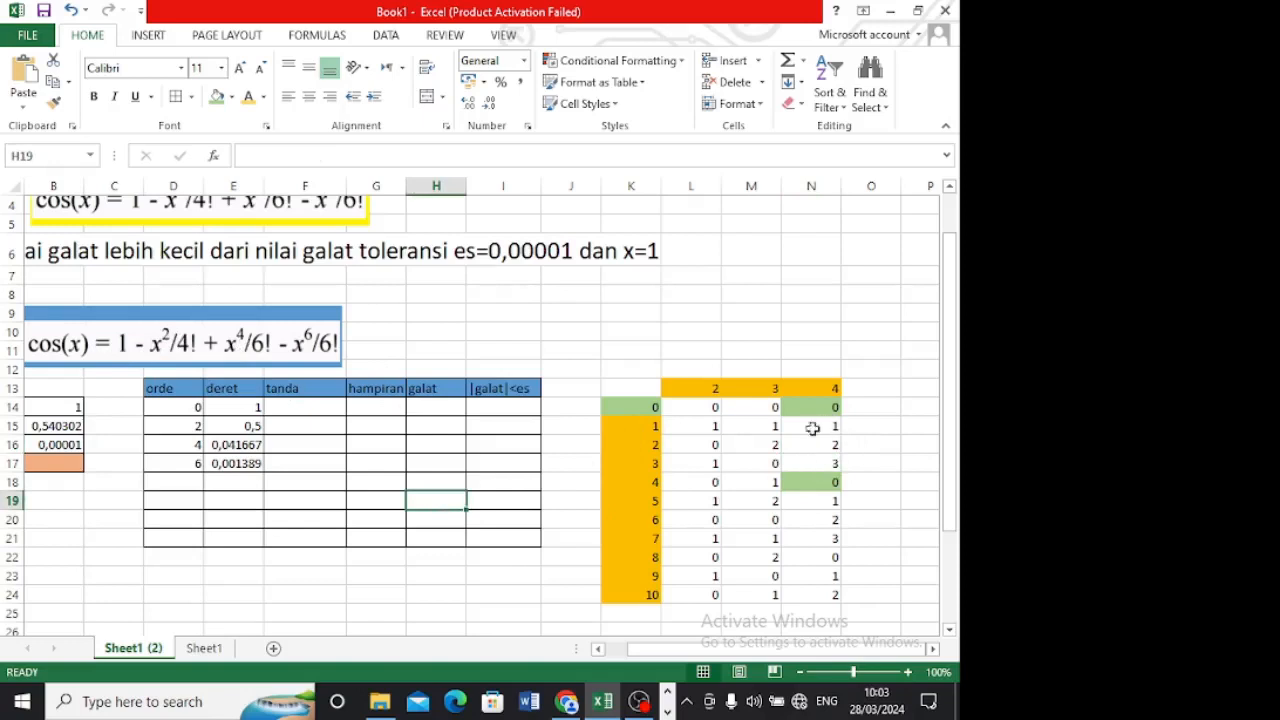
- Begin an IF formula in cell F14, the first row of the tanda column
left_click(305, 410)
type("=")
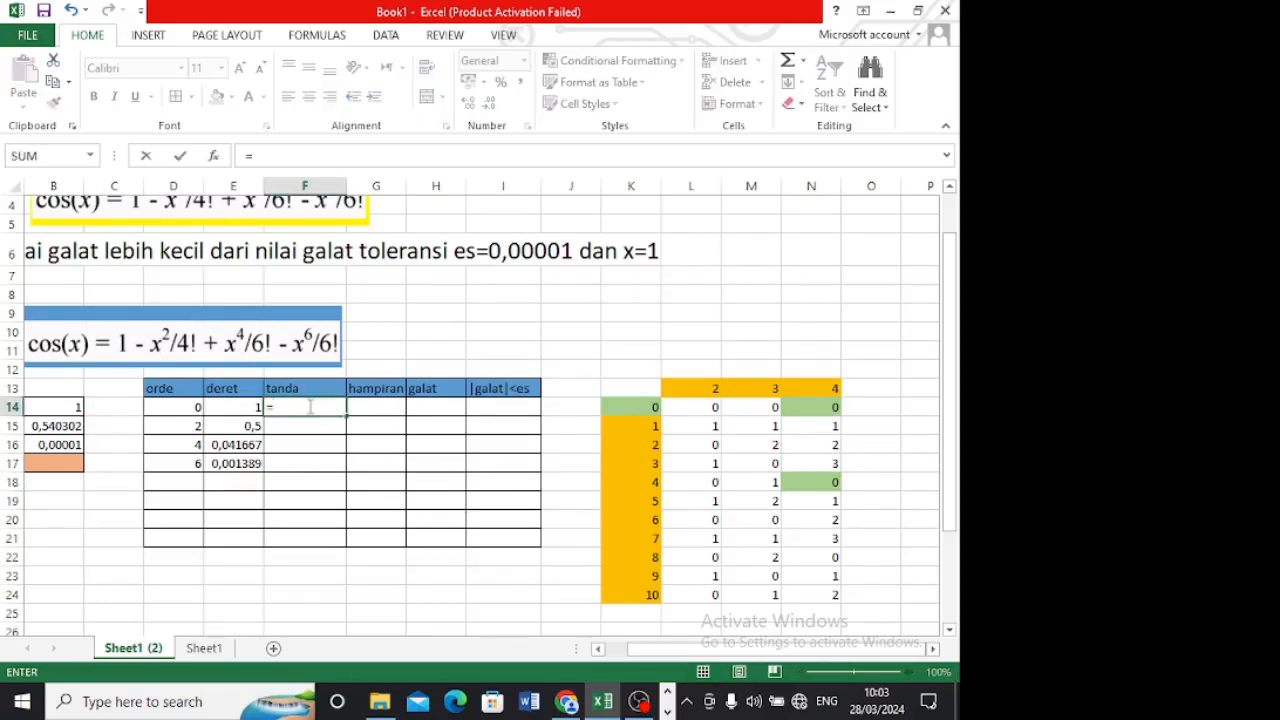
type("IF(")
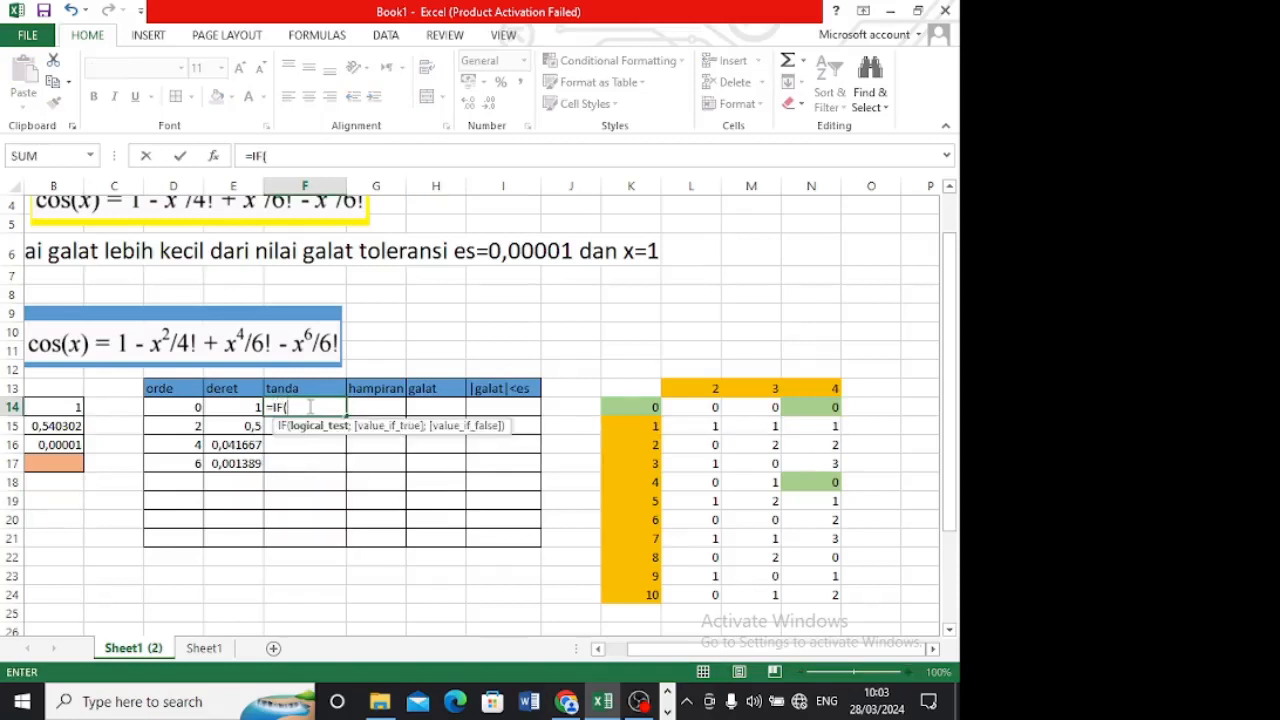
left_click(200, 407)
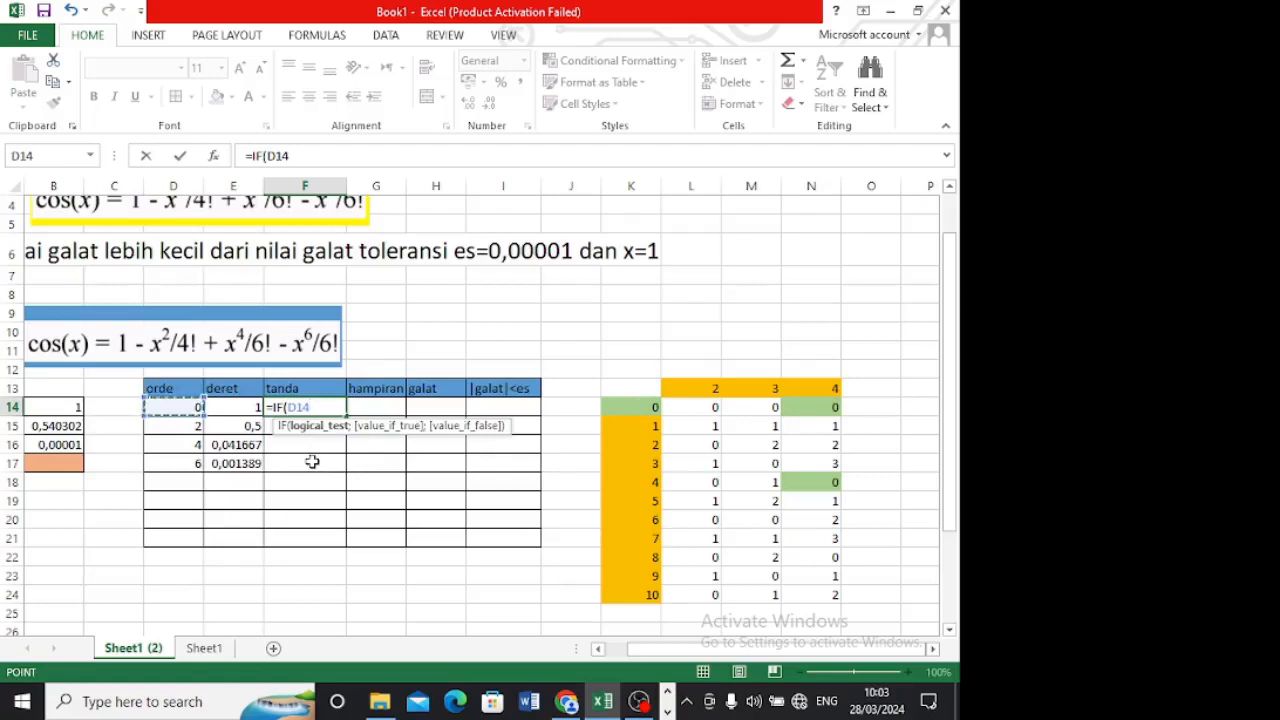
type(";")
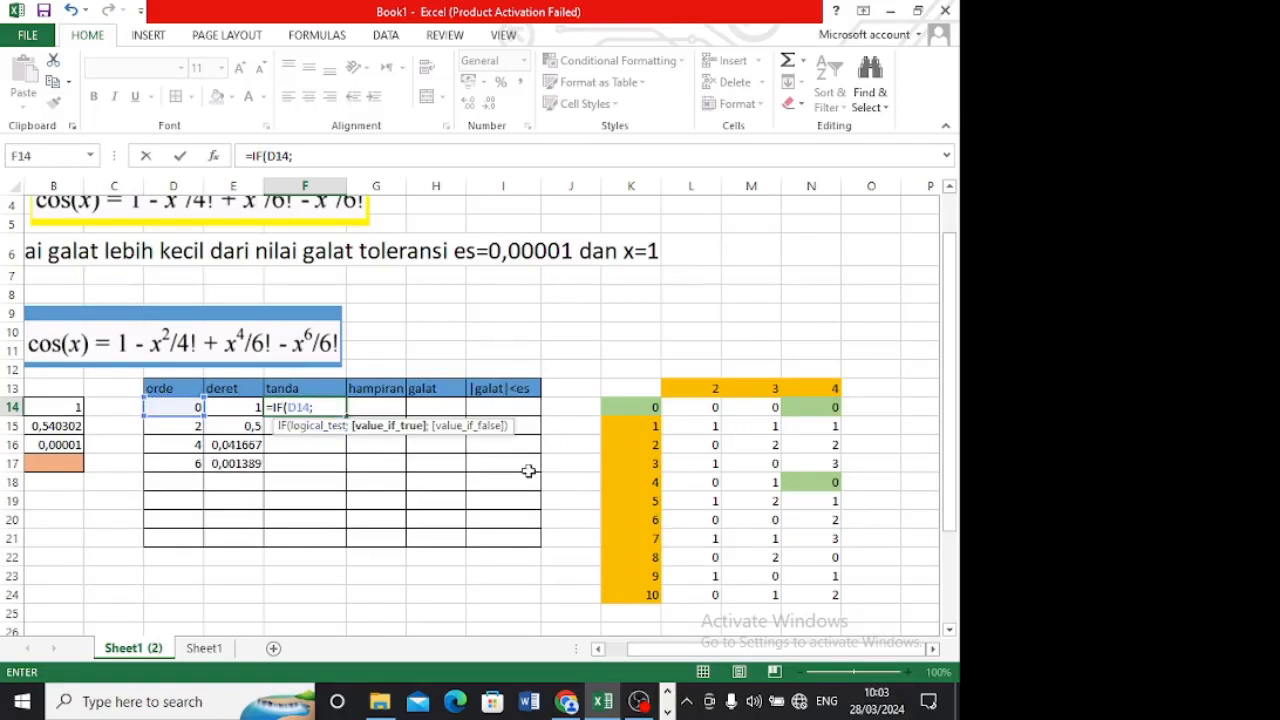
key("BackSpace")
key("BackSpace")
key("BackSpace")
key("BackSpace")
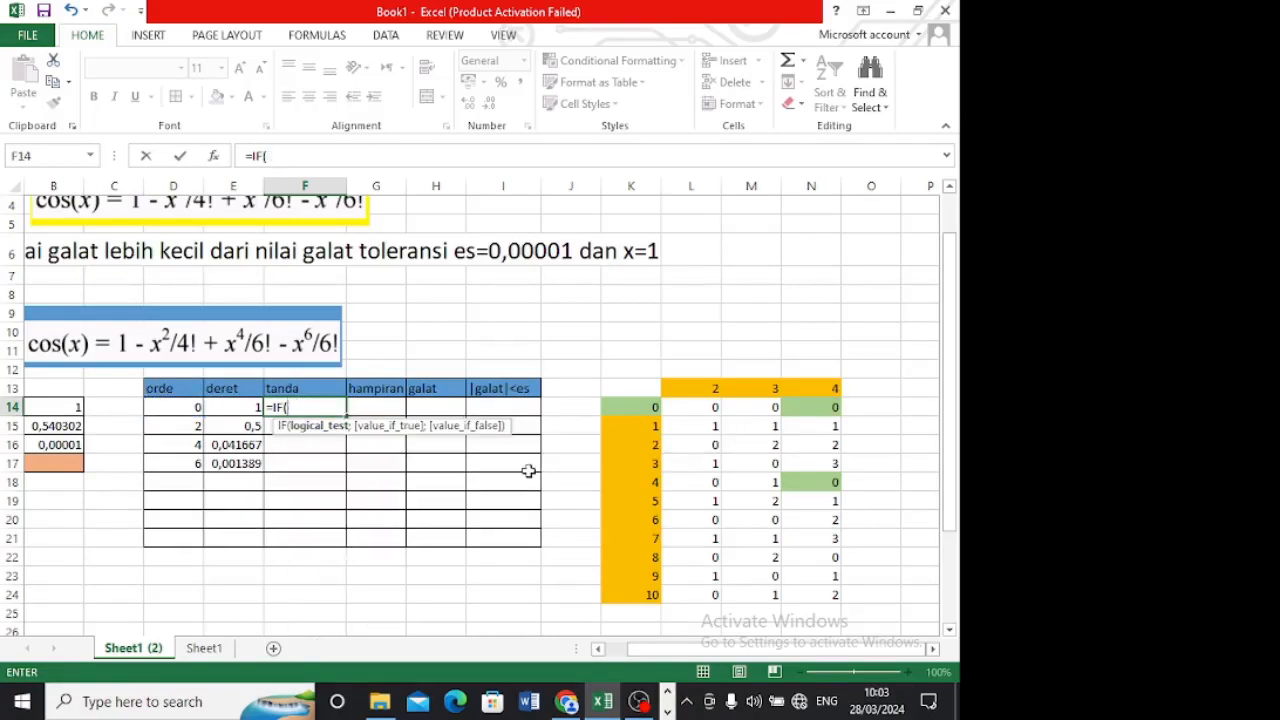
- Set the logical test of the IF formula in F14 to MOD(D14;4)=0
type("MOD(")
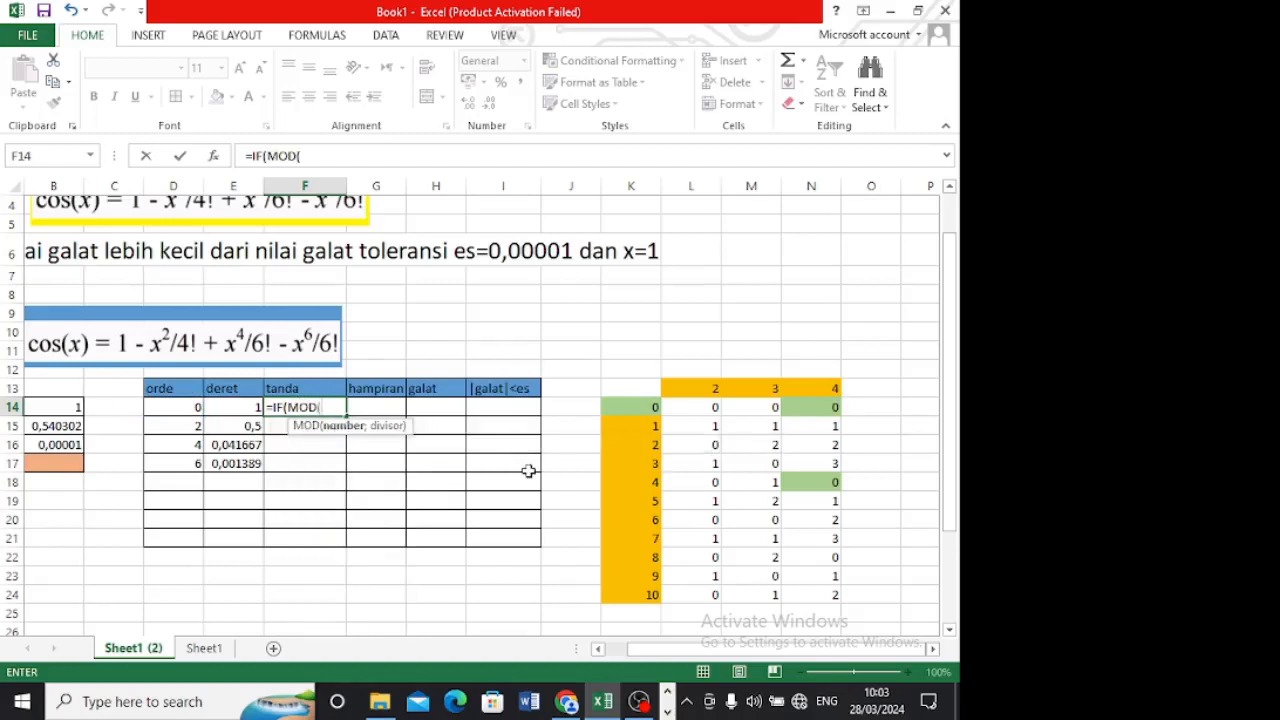
left_click(190, 413)
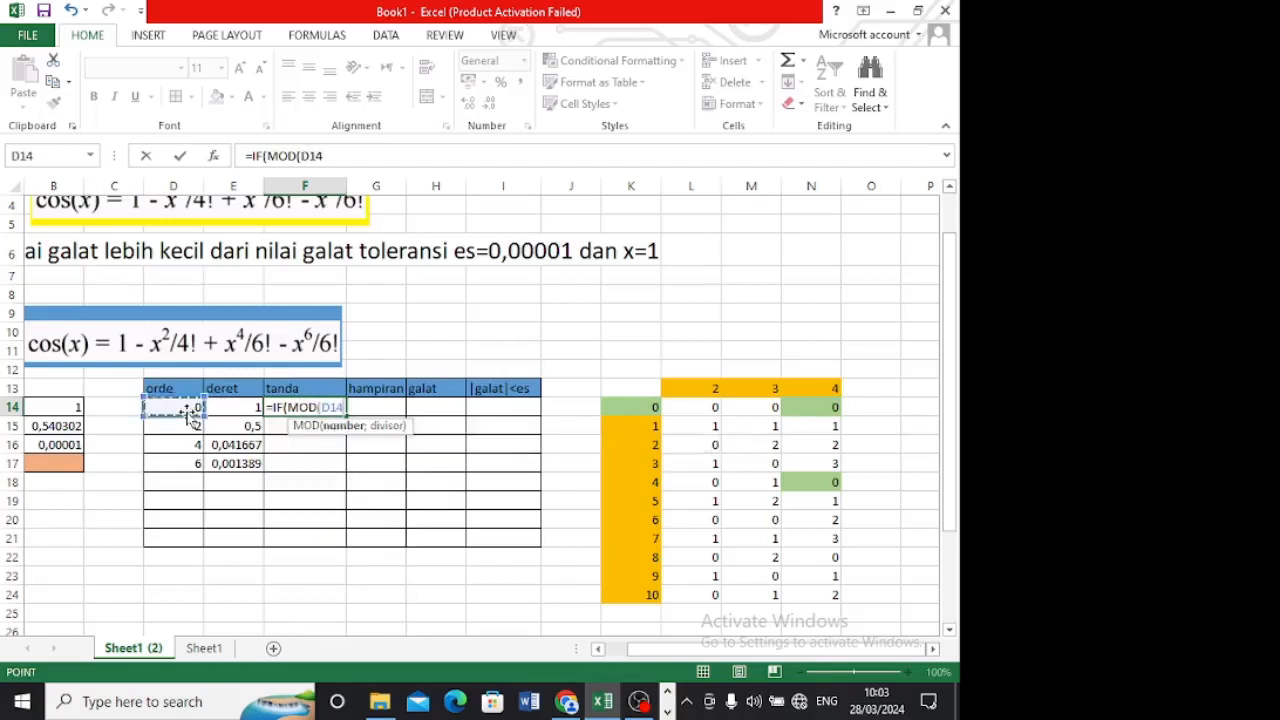
type(";")
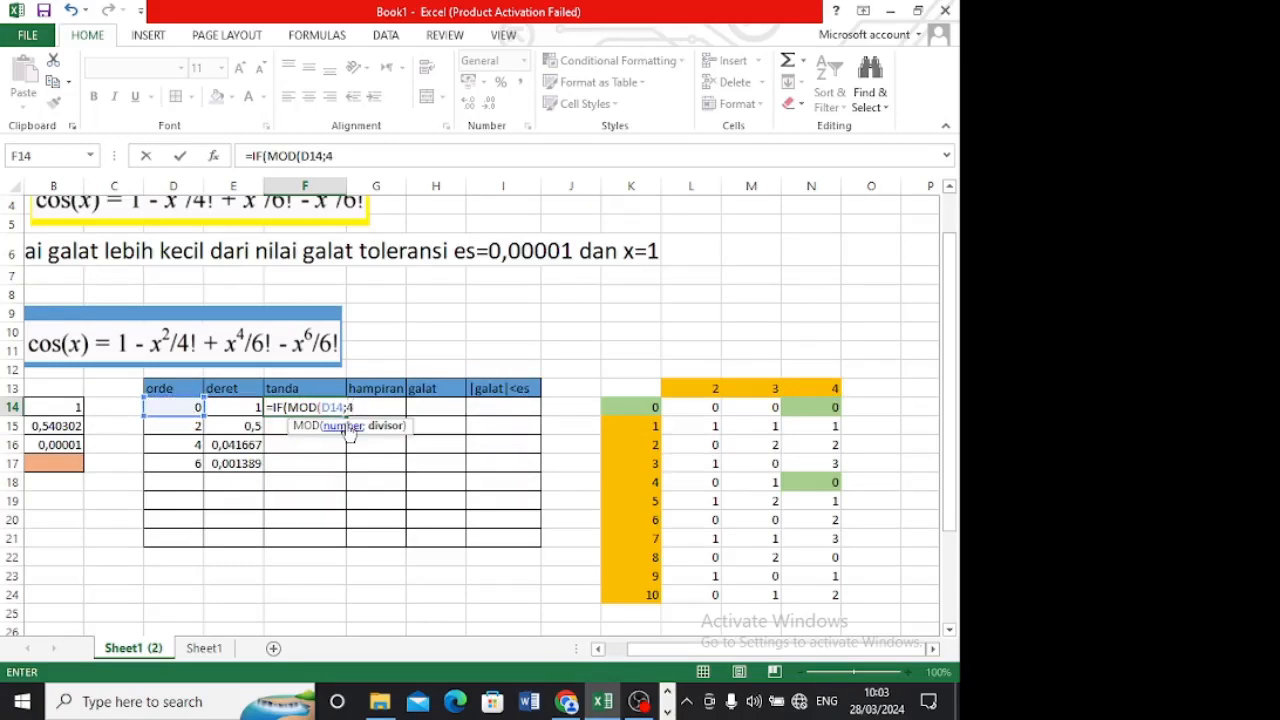
type("4)=")
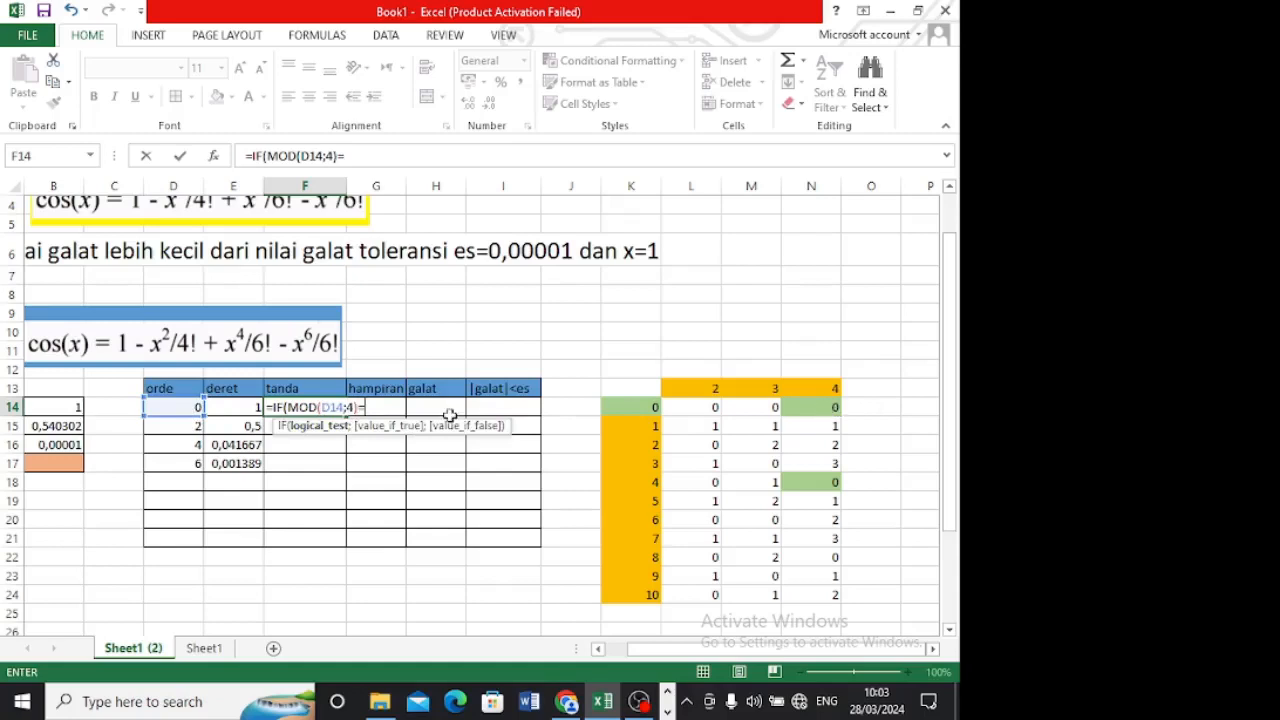
type("0;")
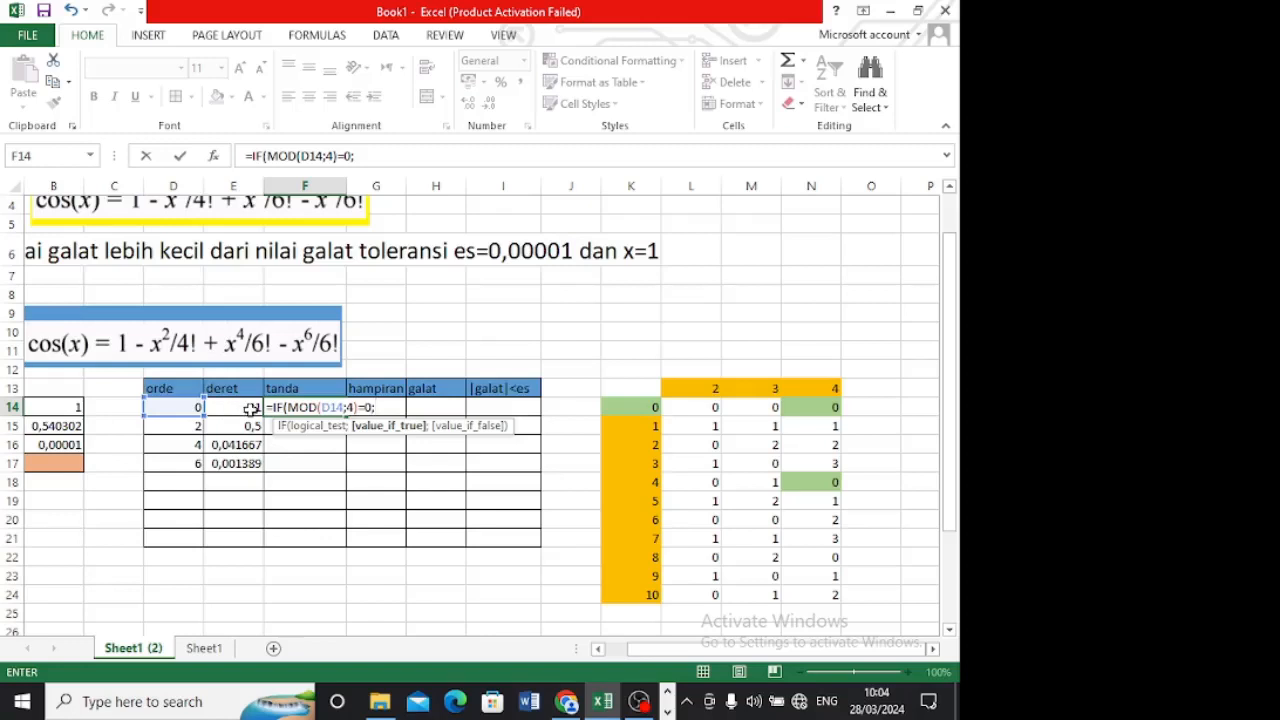
- Complete the F14 formula to return E14 when true and -E14 otherwise, and fill it down to F17
left_click(240, 409)
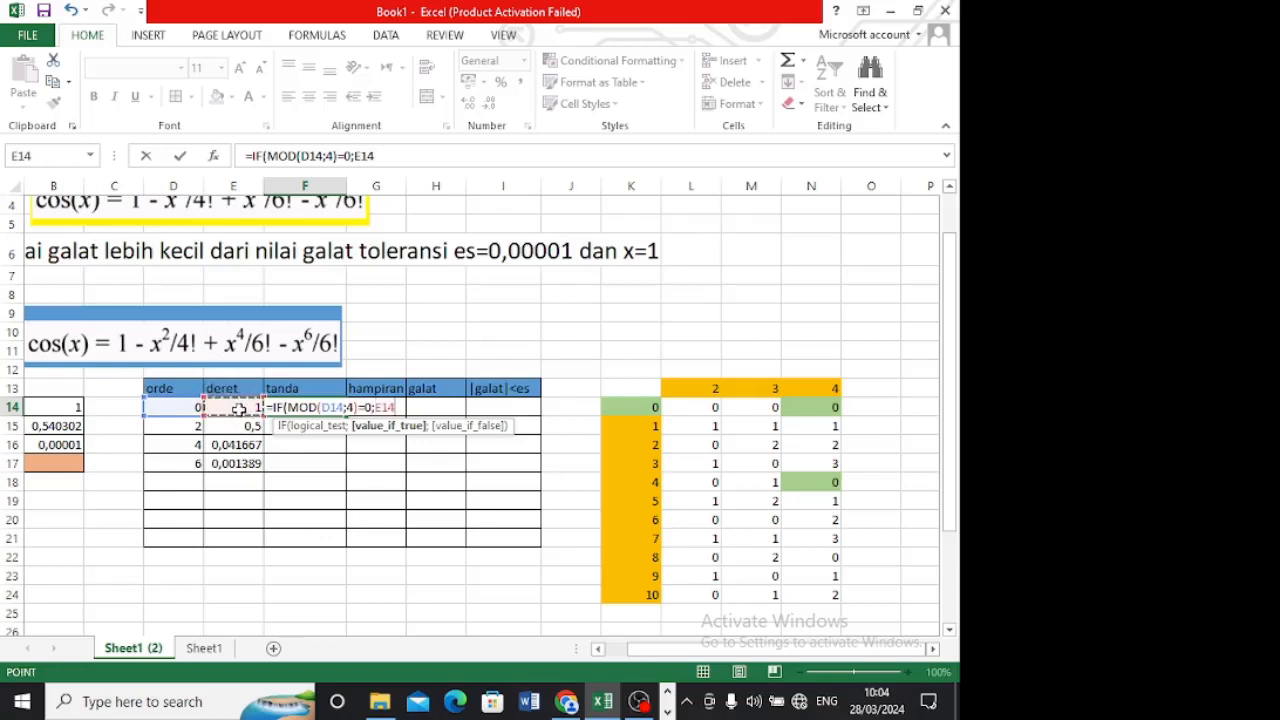
type(";")
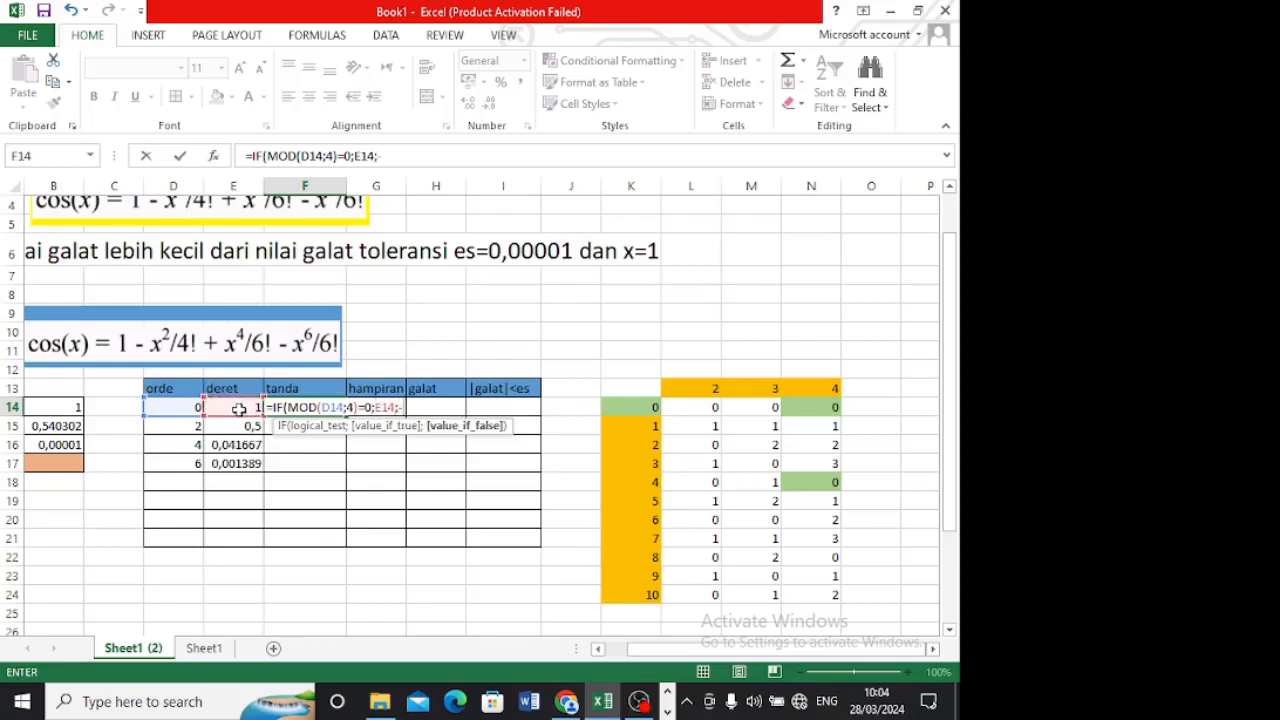
type("-")
left_click(240, 409)
type(")")
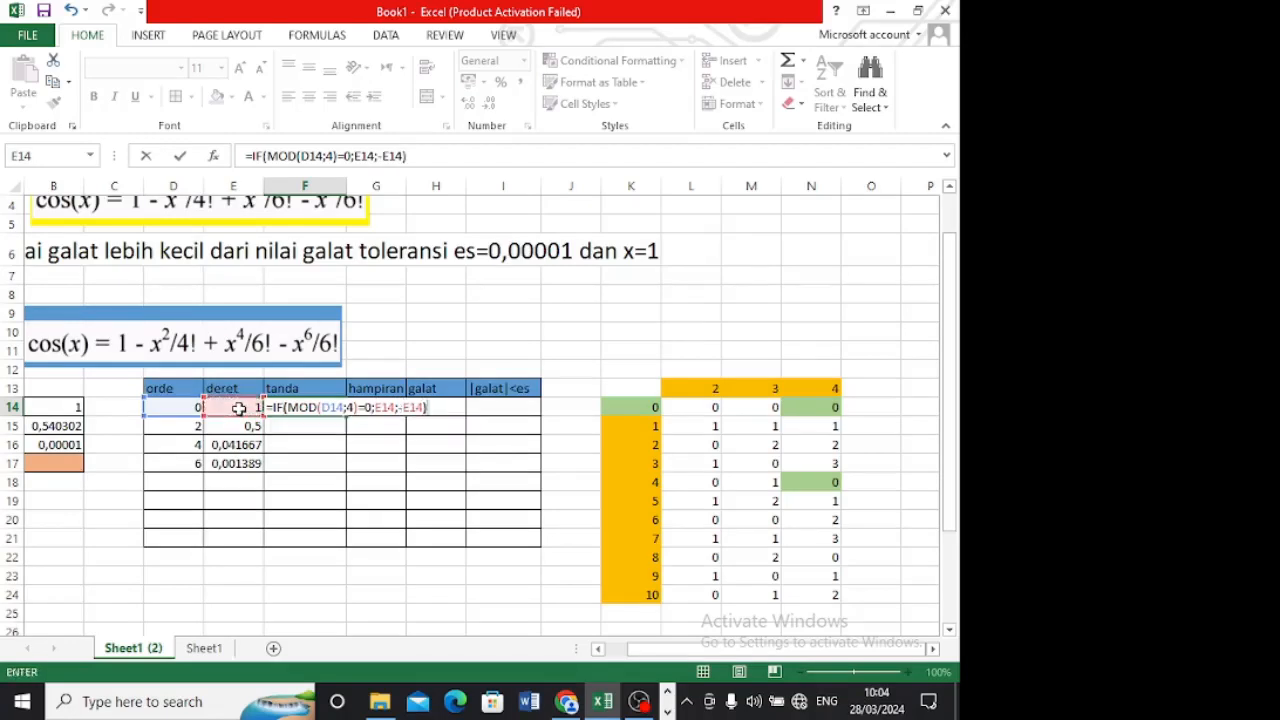
key("Return")
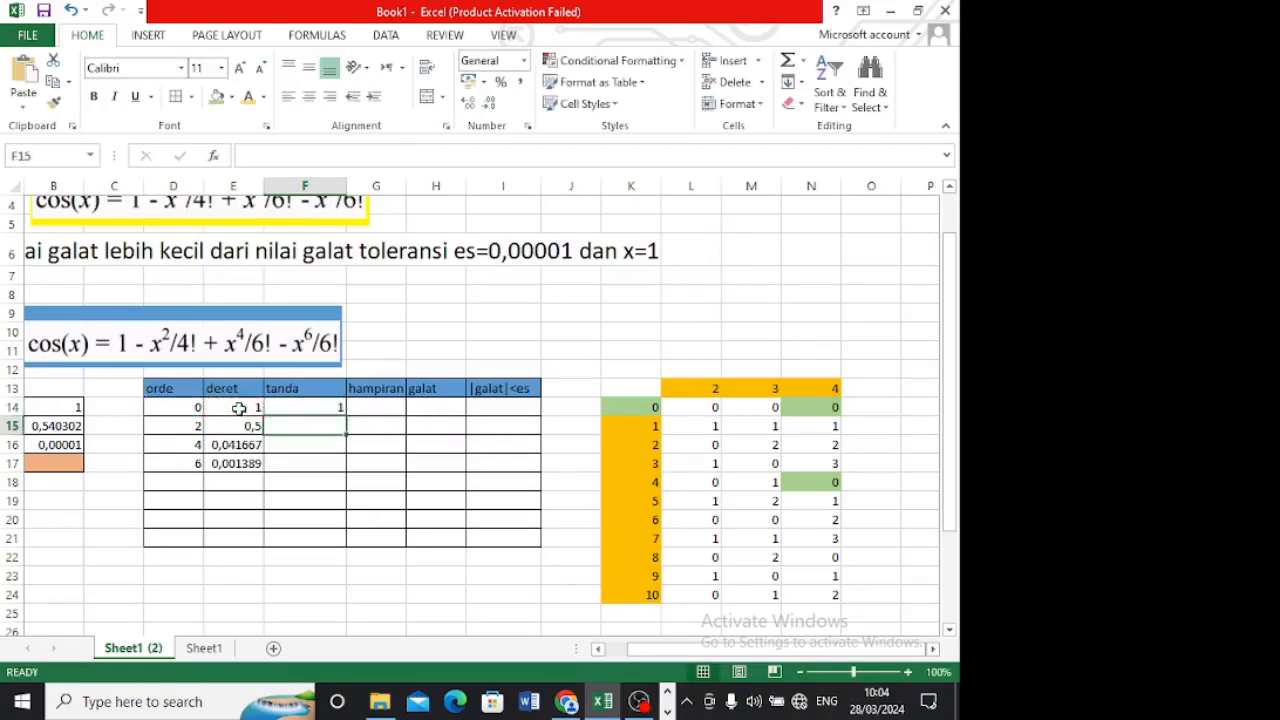
left_click(316, 404)
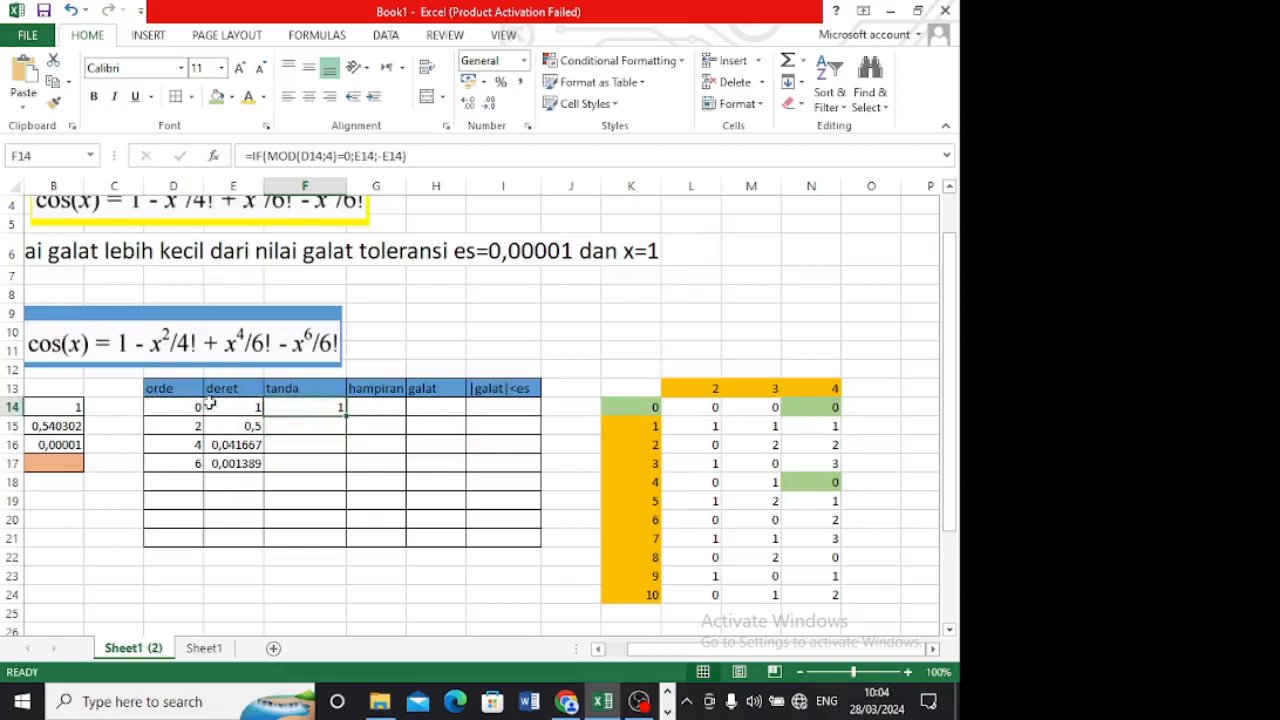
left_click_drag(348, 416, 348, 470)
- Enter the running sum =SUM(F14:F15) of the signed terms in hampiran cell G15
left_click(374, 430)
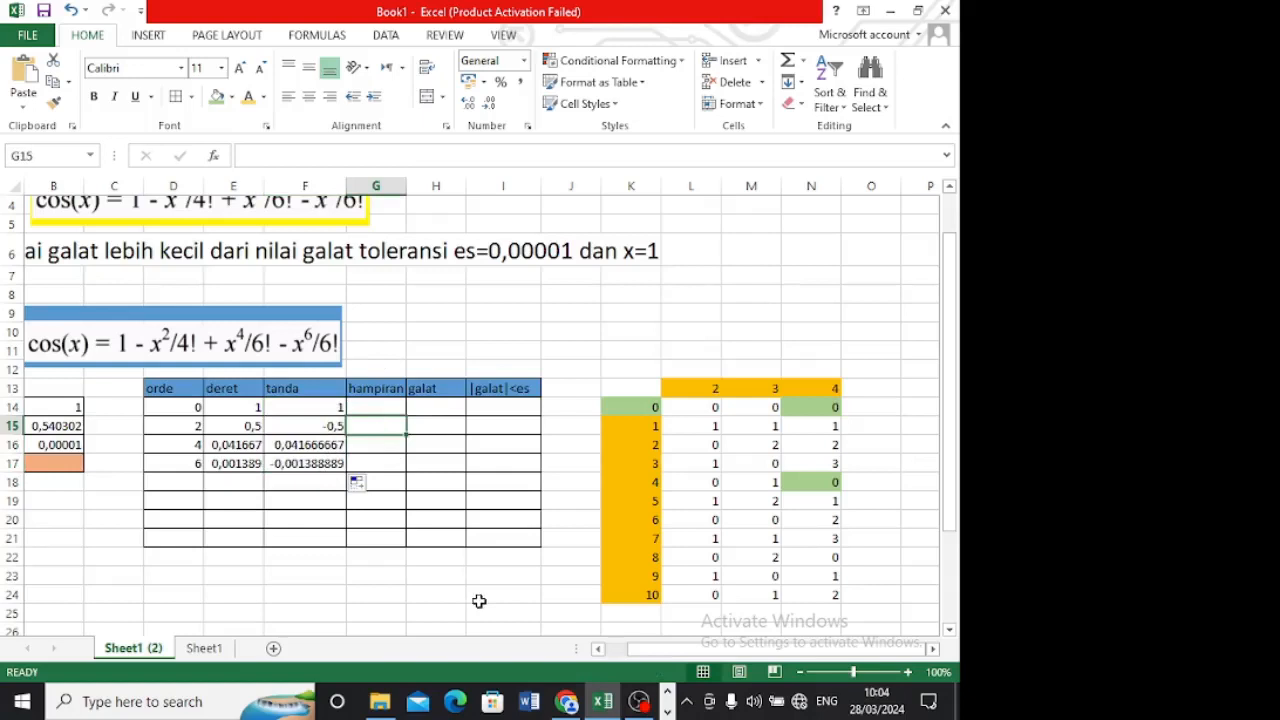
type("=")
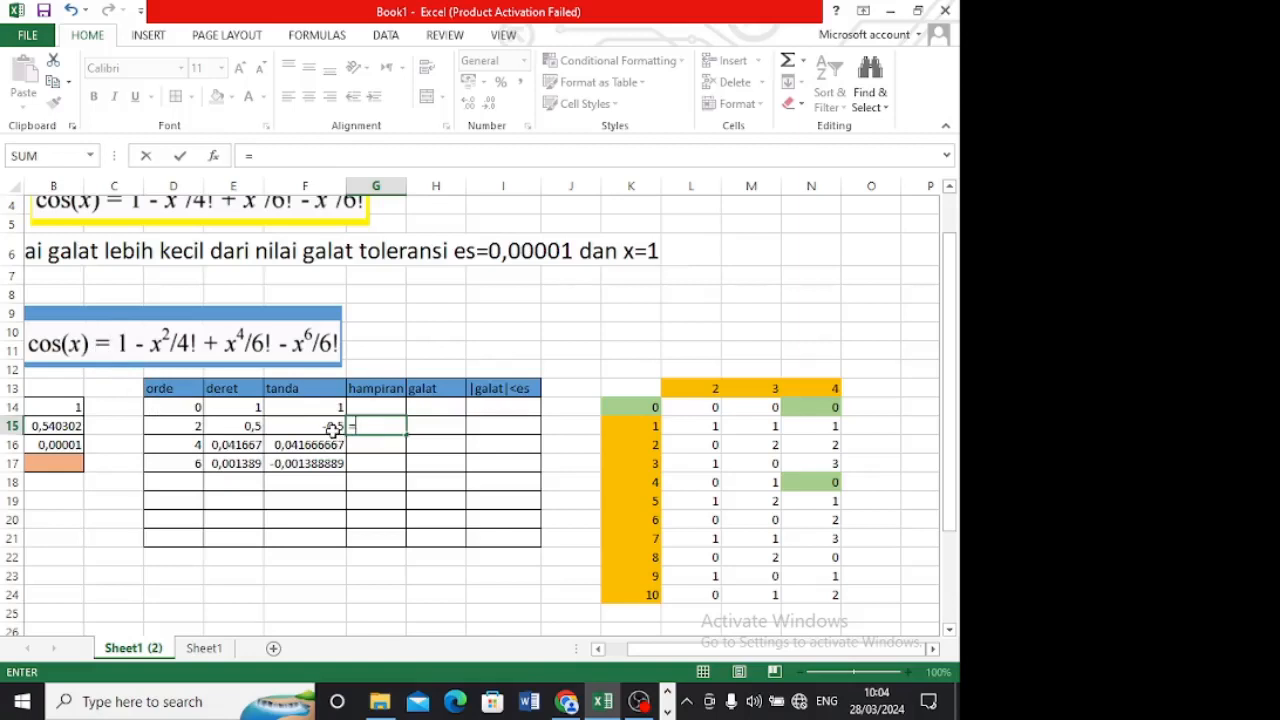
type("SUM")
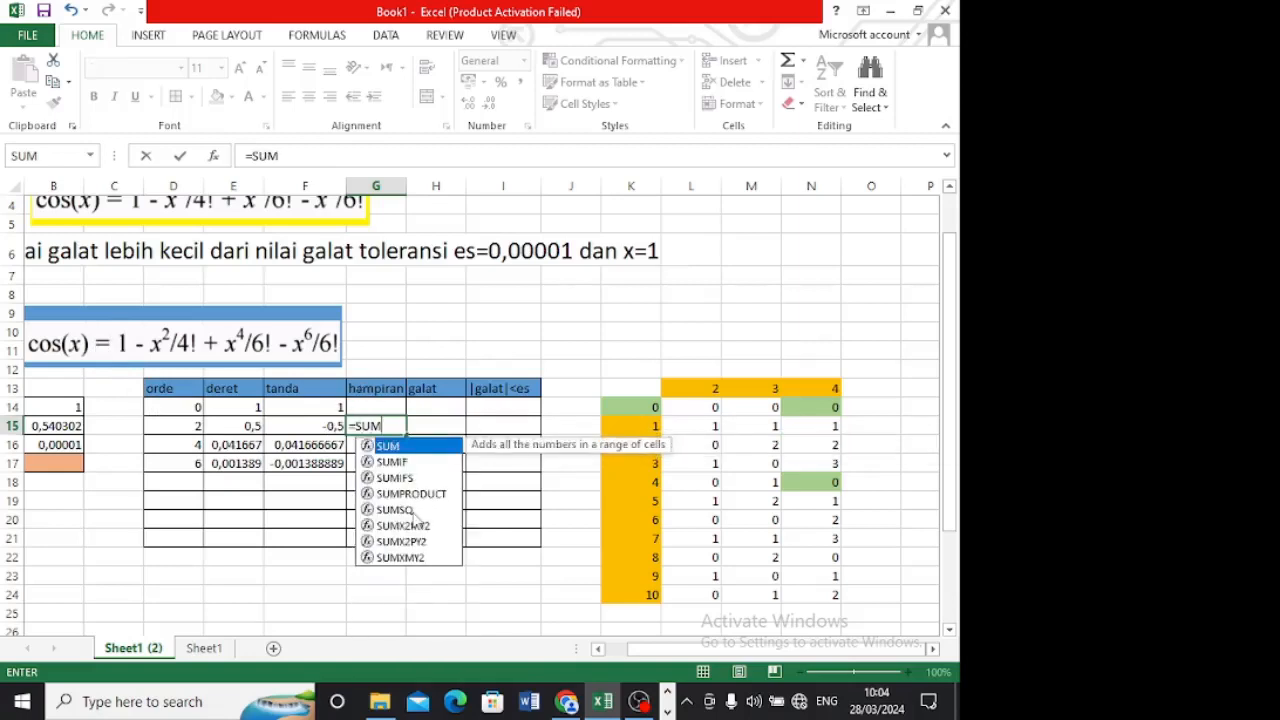
type("(")
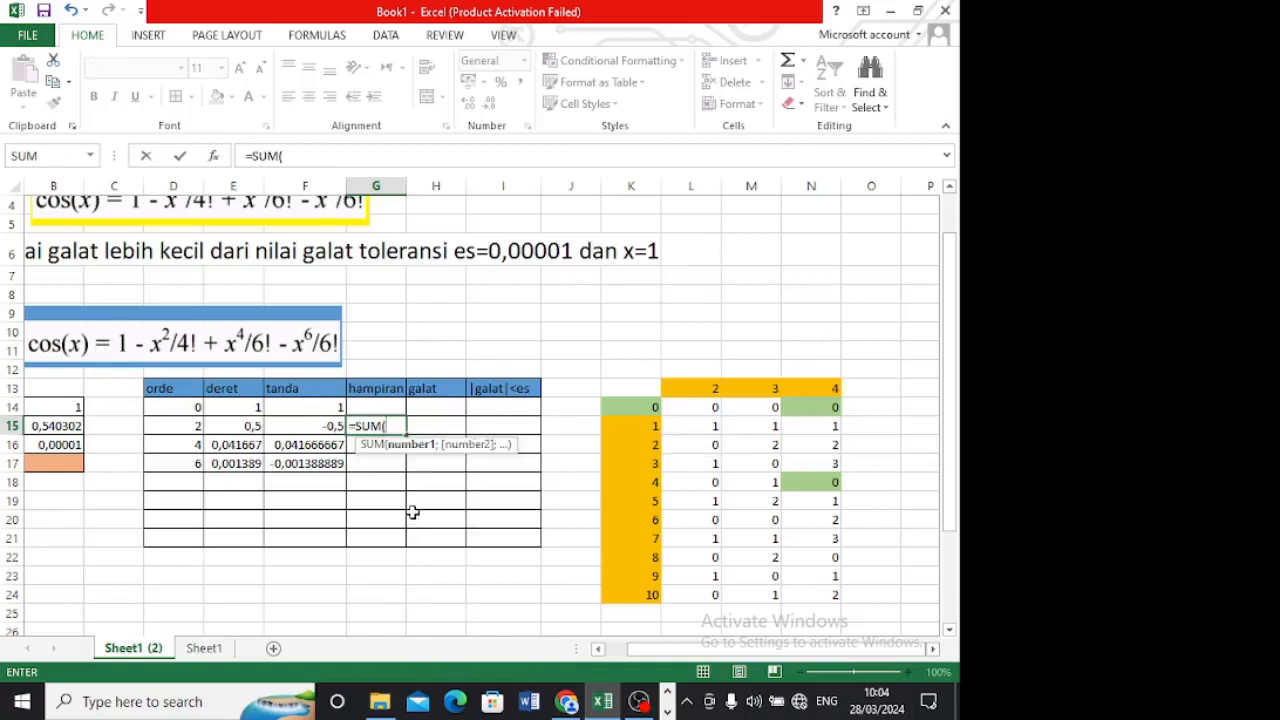
left_click(325, 407)
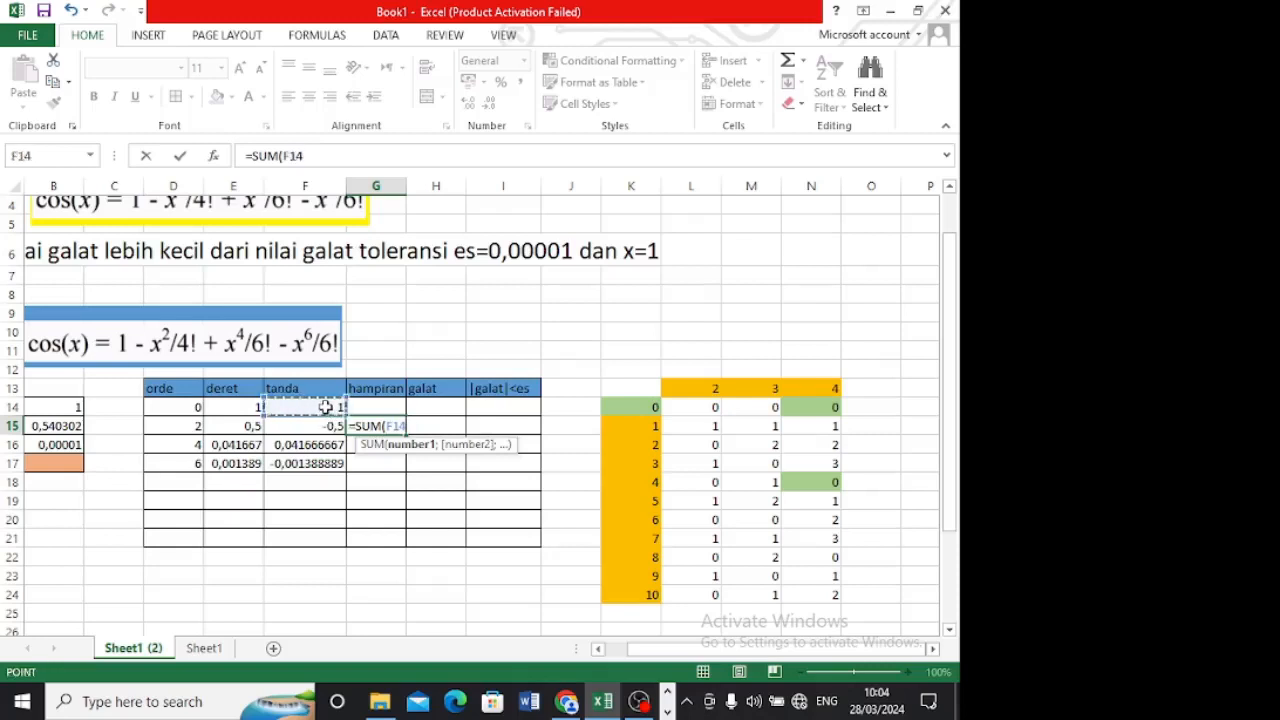
key("F8")
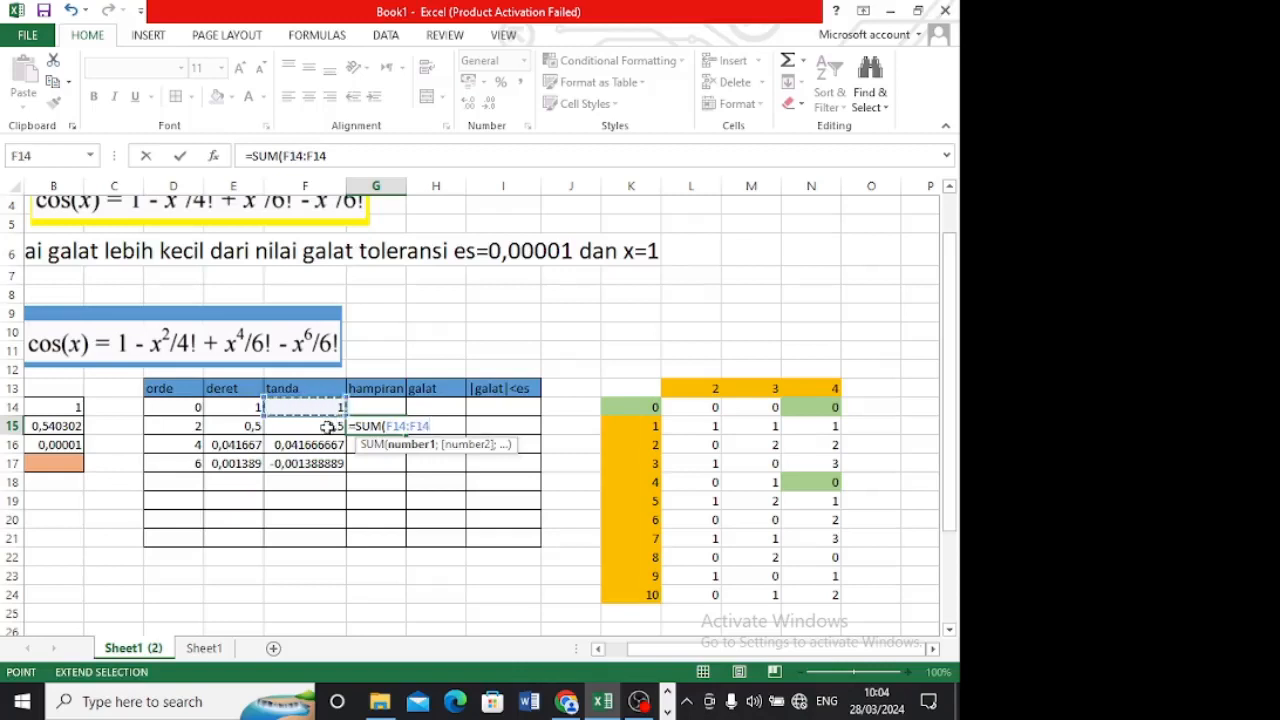
left_click(325, 425)
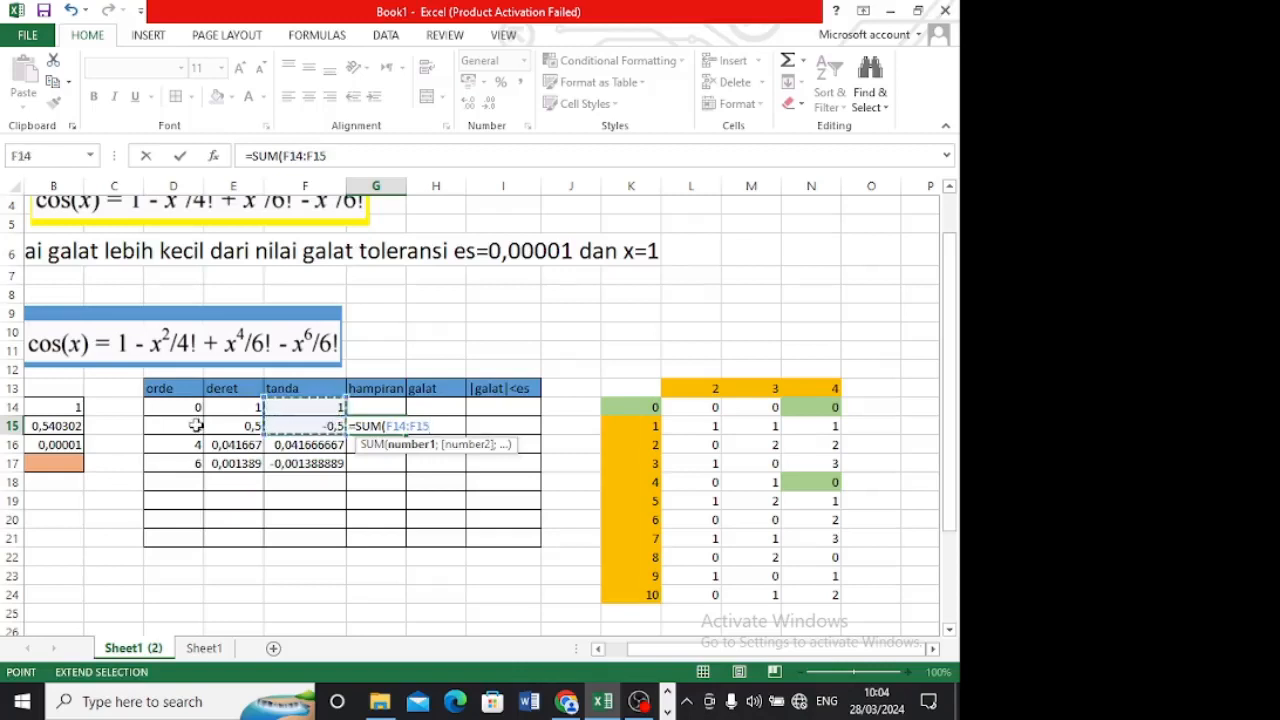
type(")")
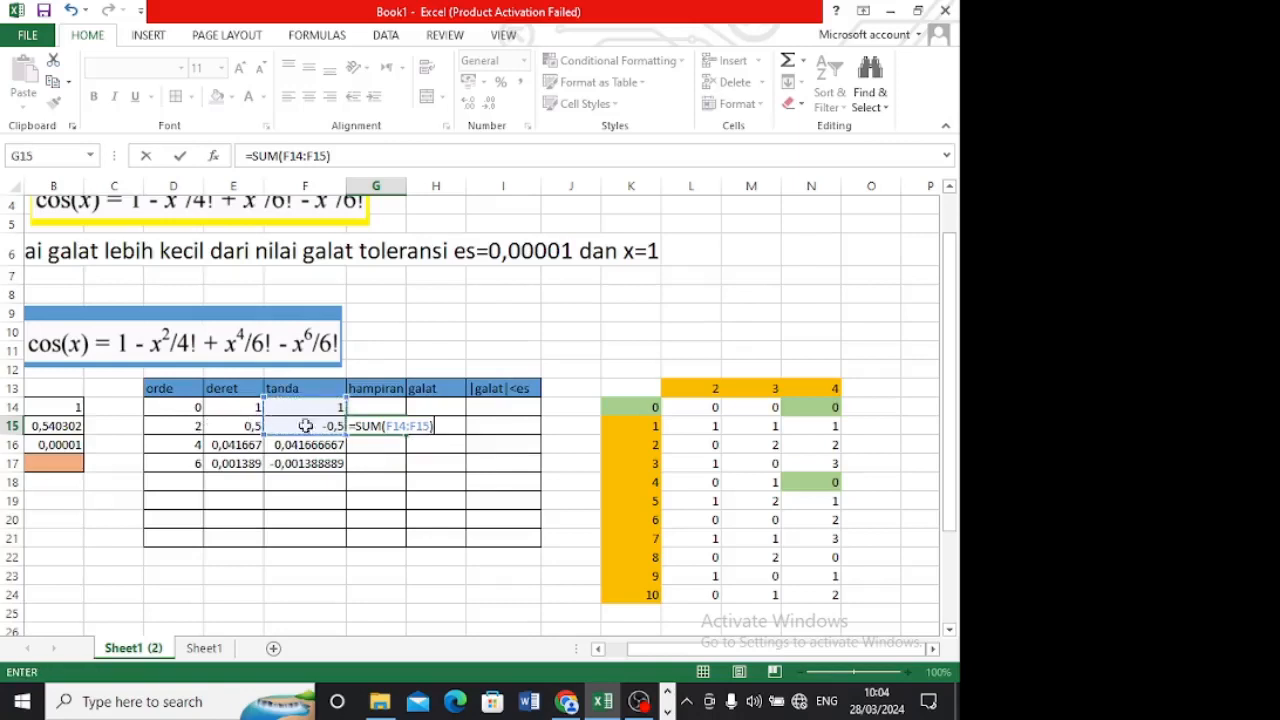
- Make the sum's starting reference absolute so G15 reads =SUM($F$14:F15), and fill it down to G17
left_click(388, 427)
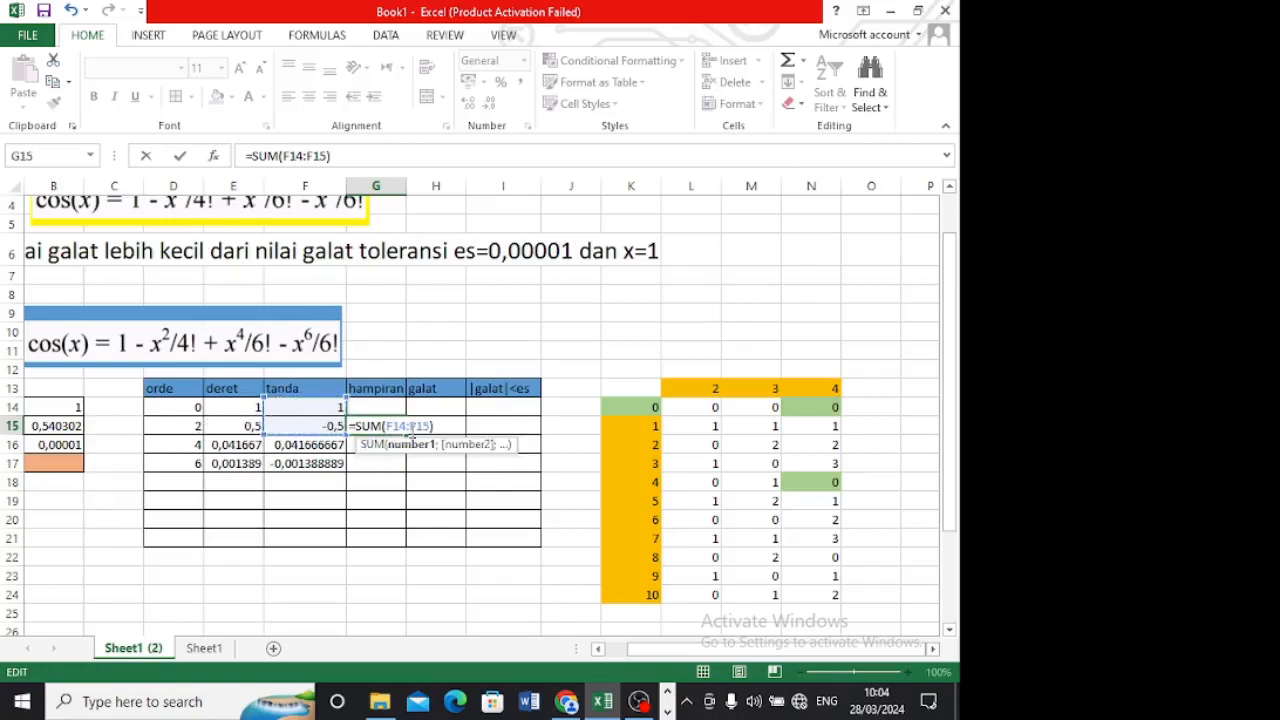
key("F4")
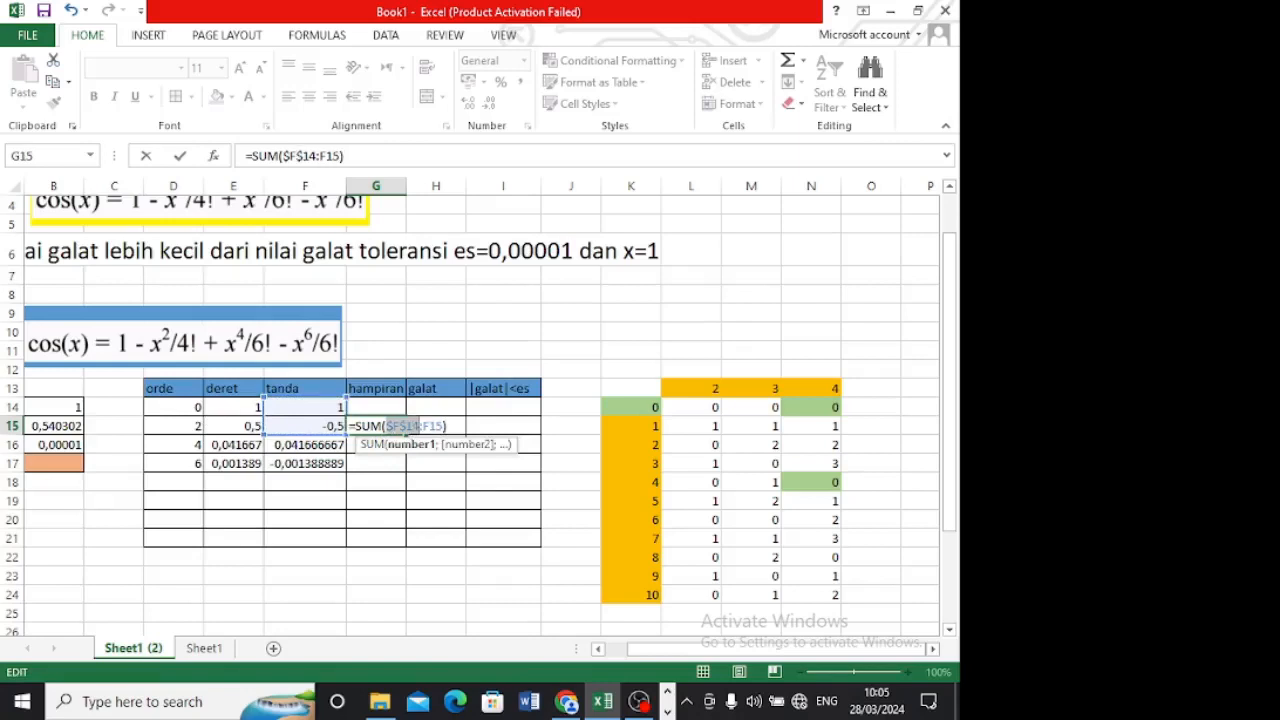
key("Return")
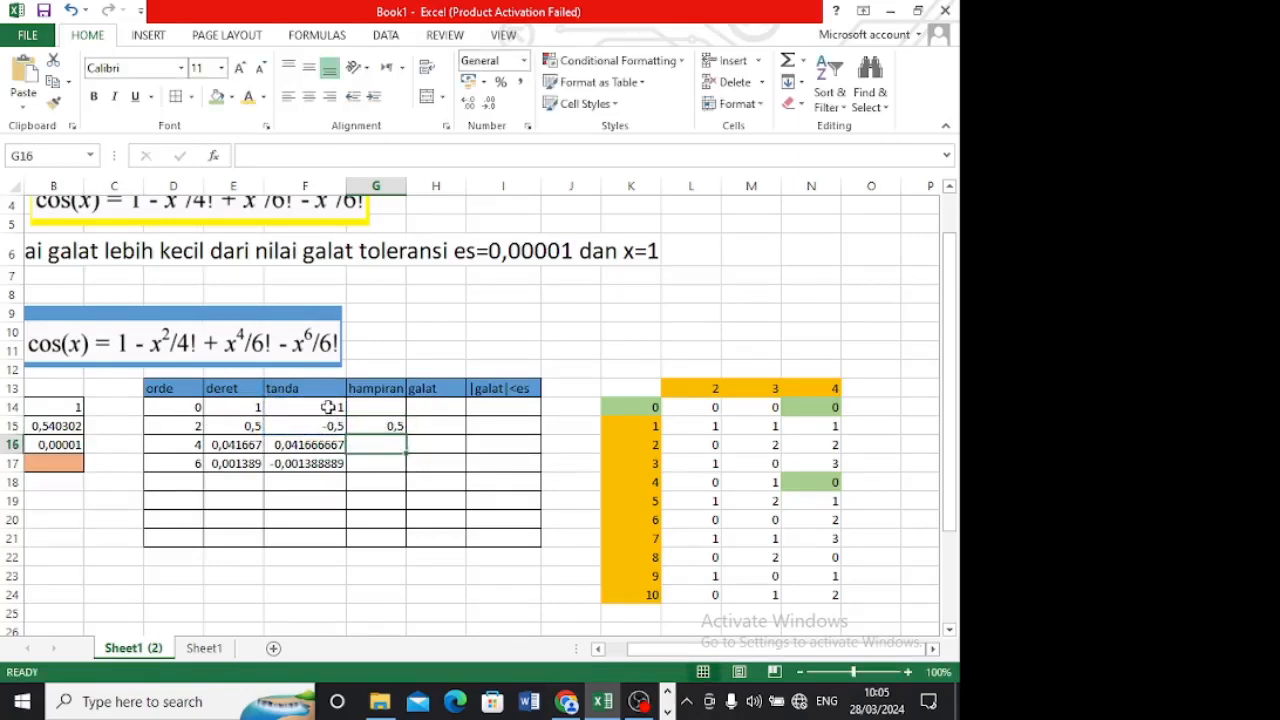
left_click(390, 425)
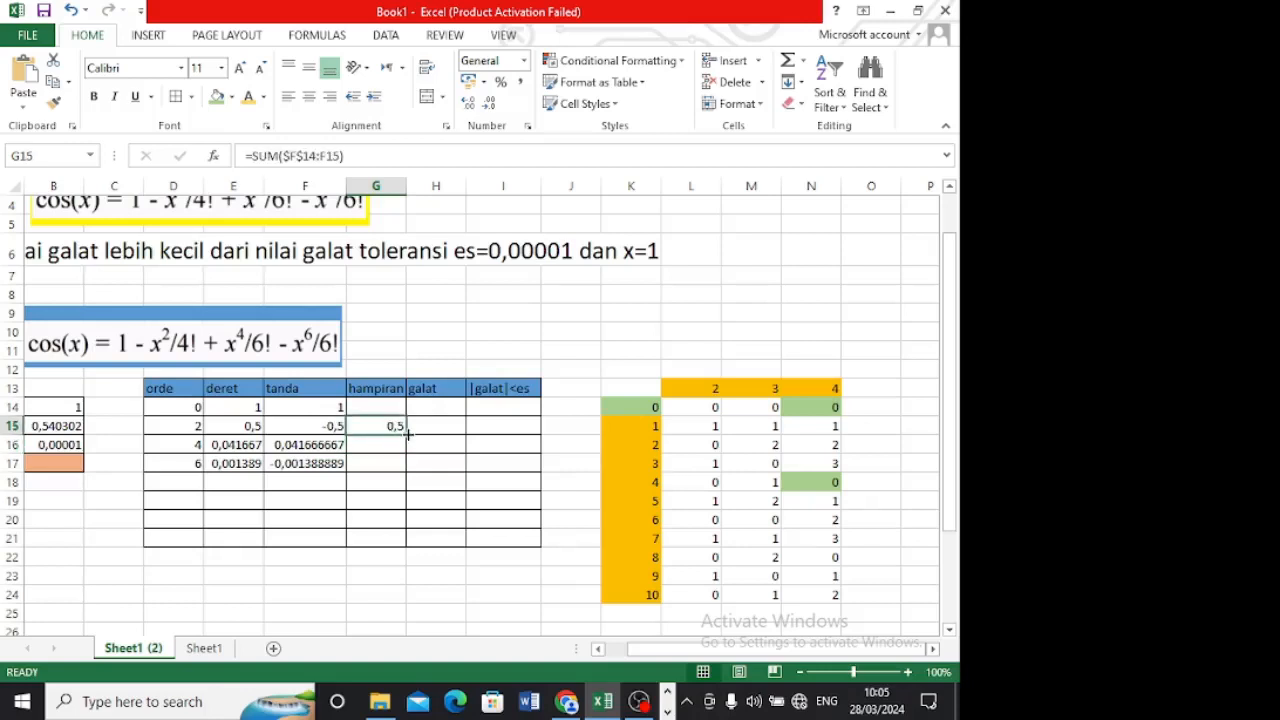
left_click_drag(408, 432, 408, 470)
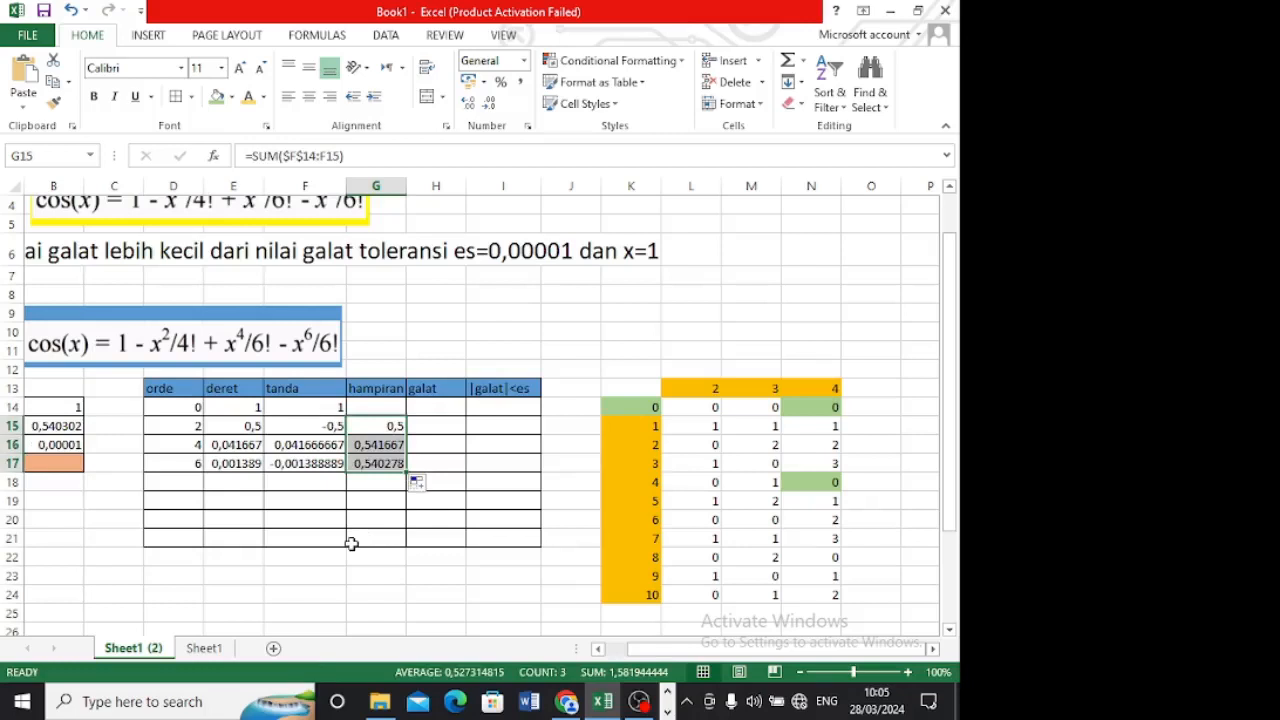
- Enter the error formula =$B$15-G15 in galat cell H15 and fill it down to H17
left_click(453, 428)
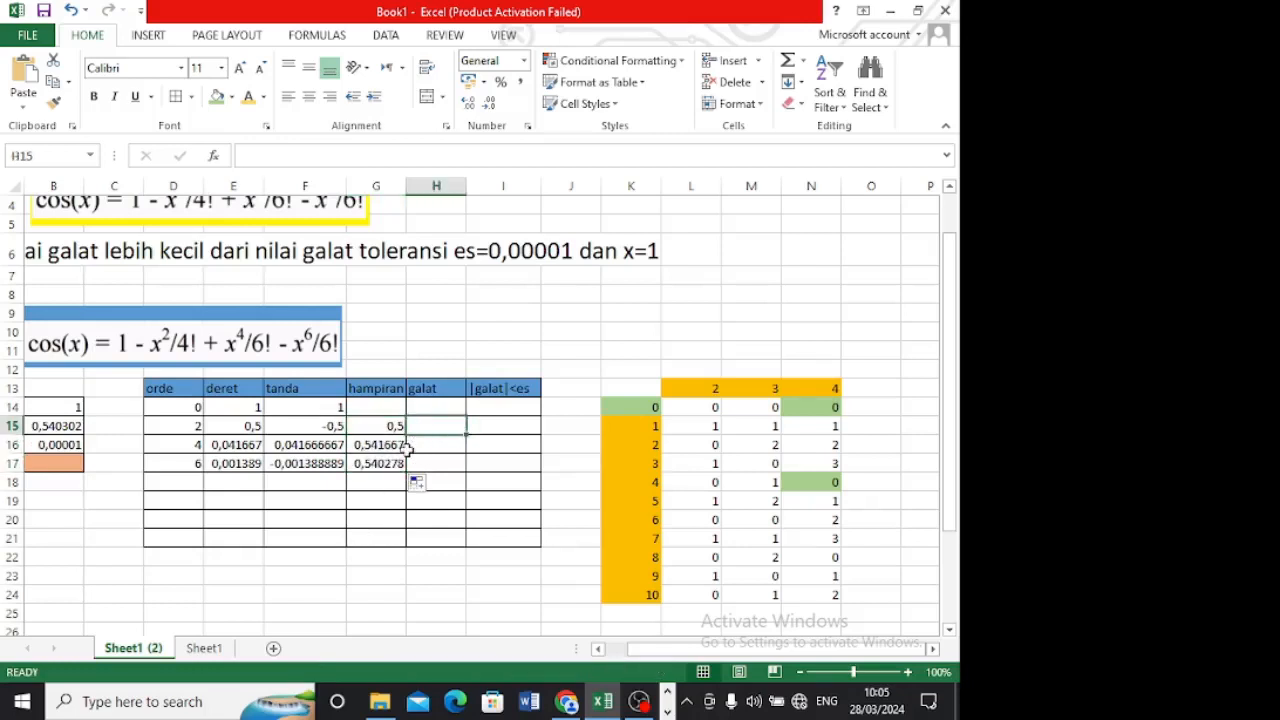
type("=")
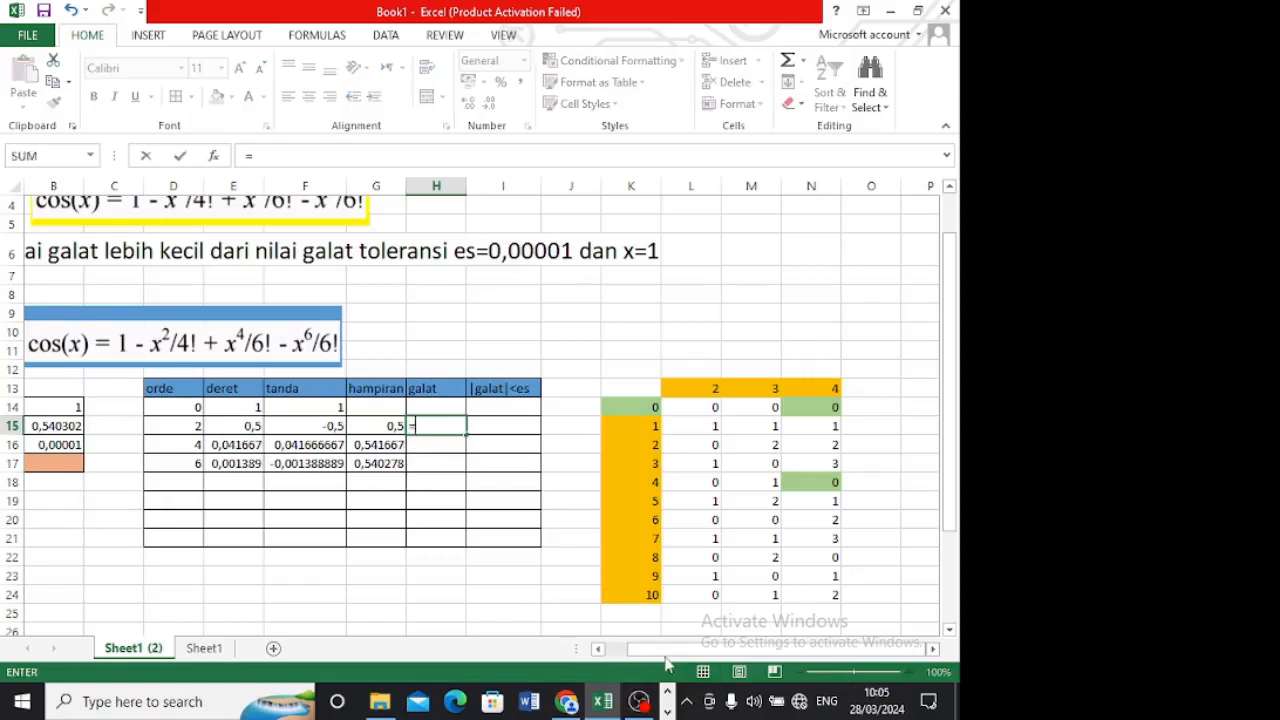
left_click_drag(644, 651, 610, 653)
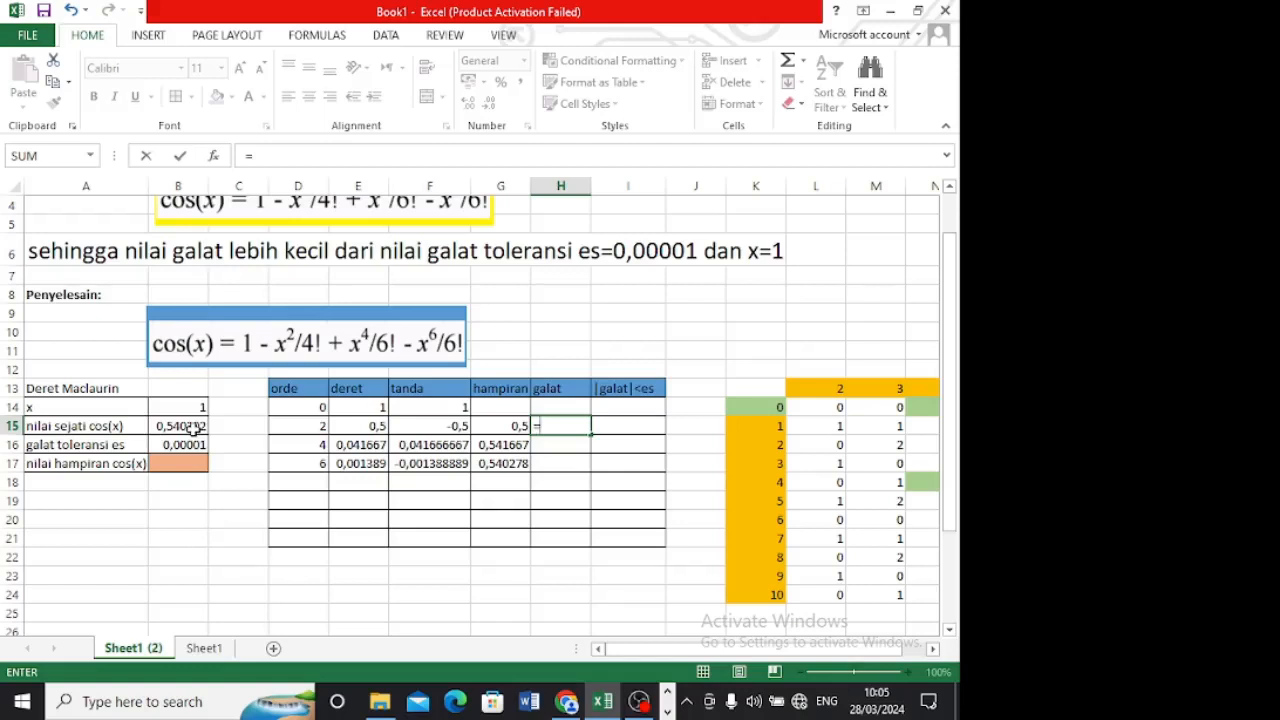
left_click(192, 426)
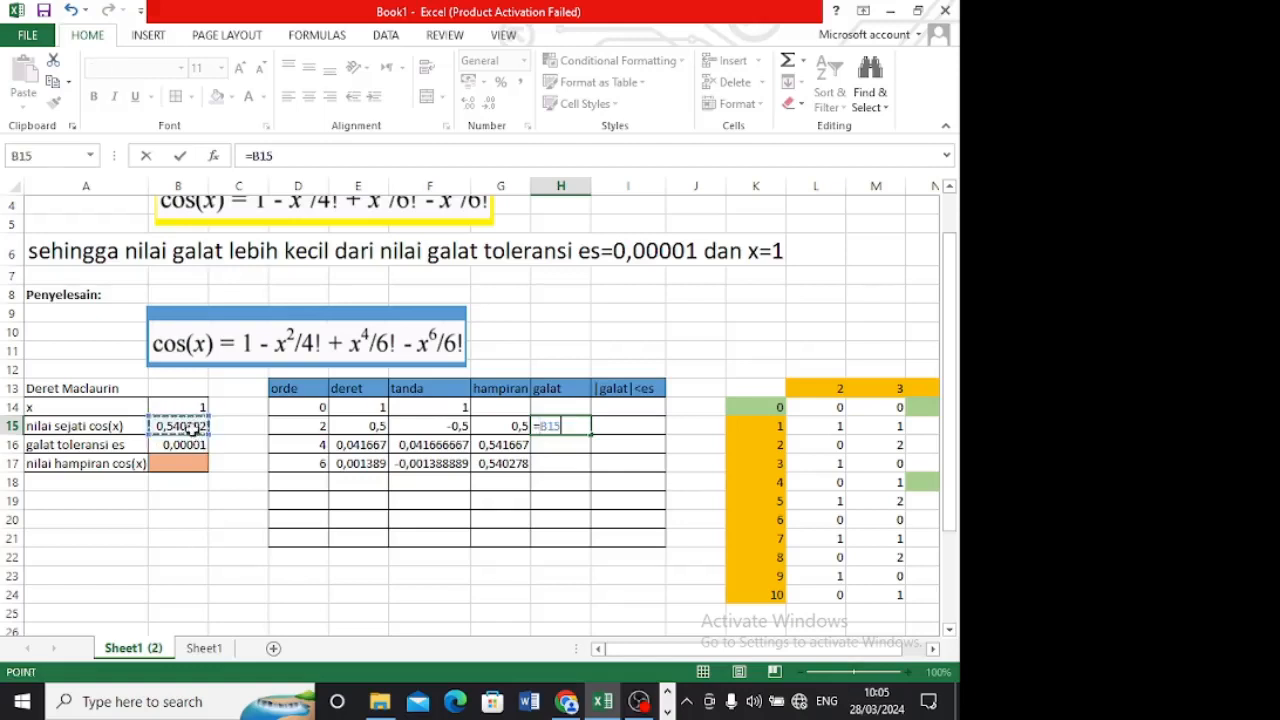
key("F4")
type("-")
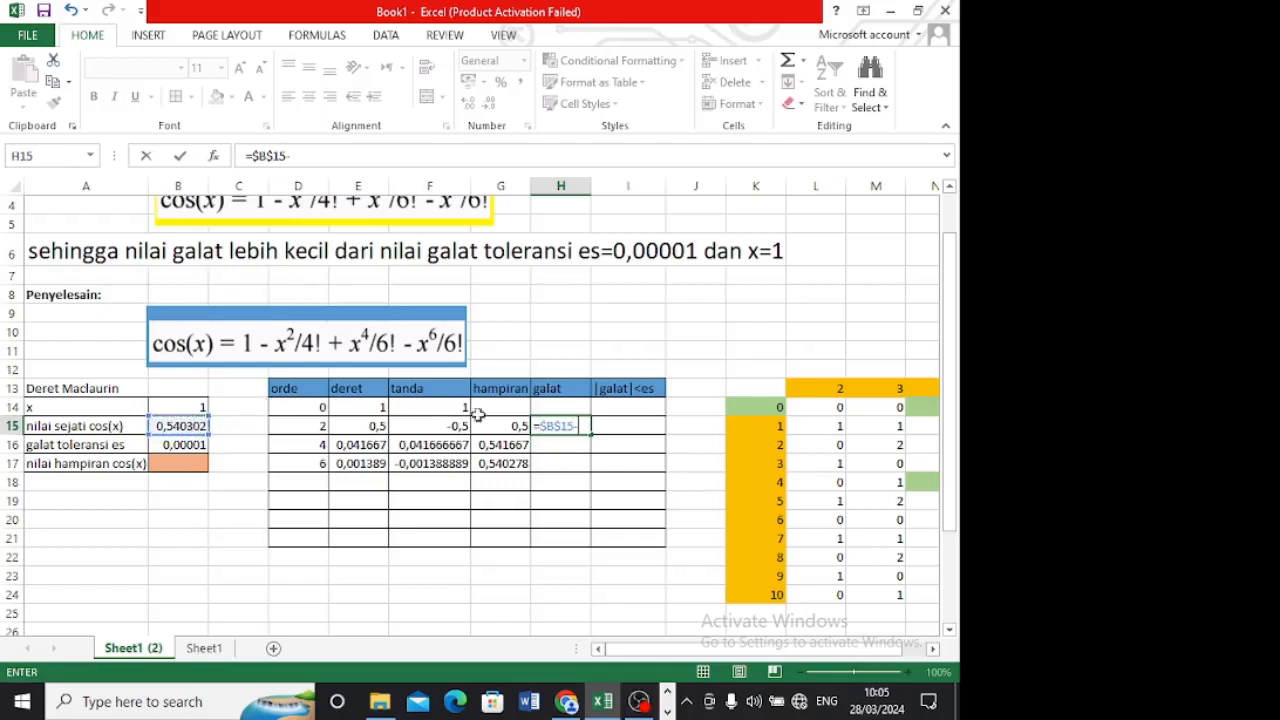
left_click(512, 427)
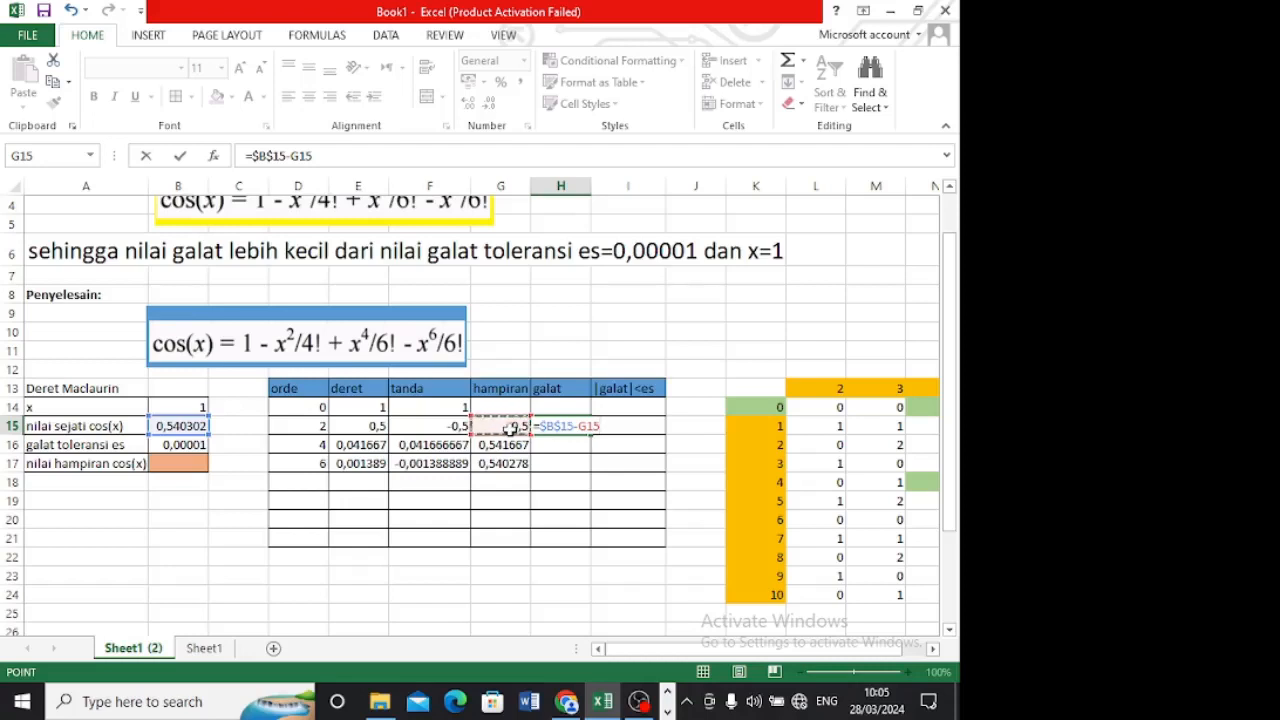
key("Return")
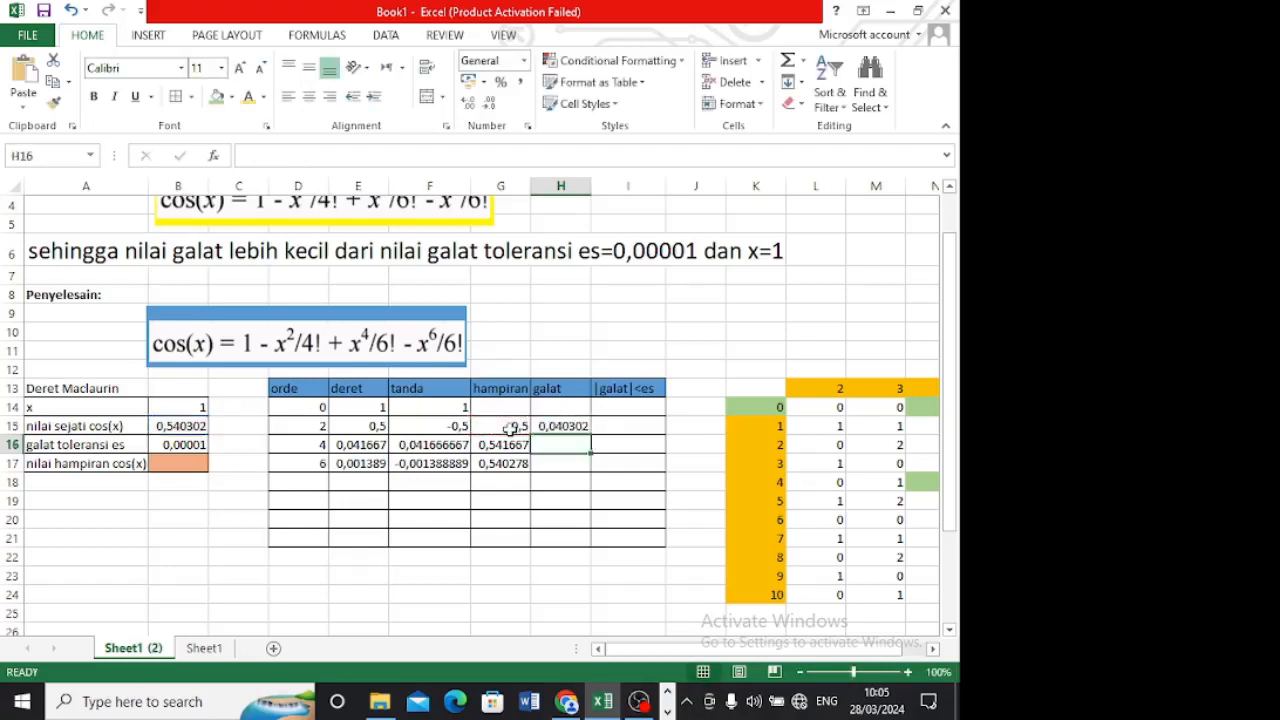
left_click(572, 425)
left_click_drag(590, 436, 594, 474)
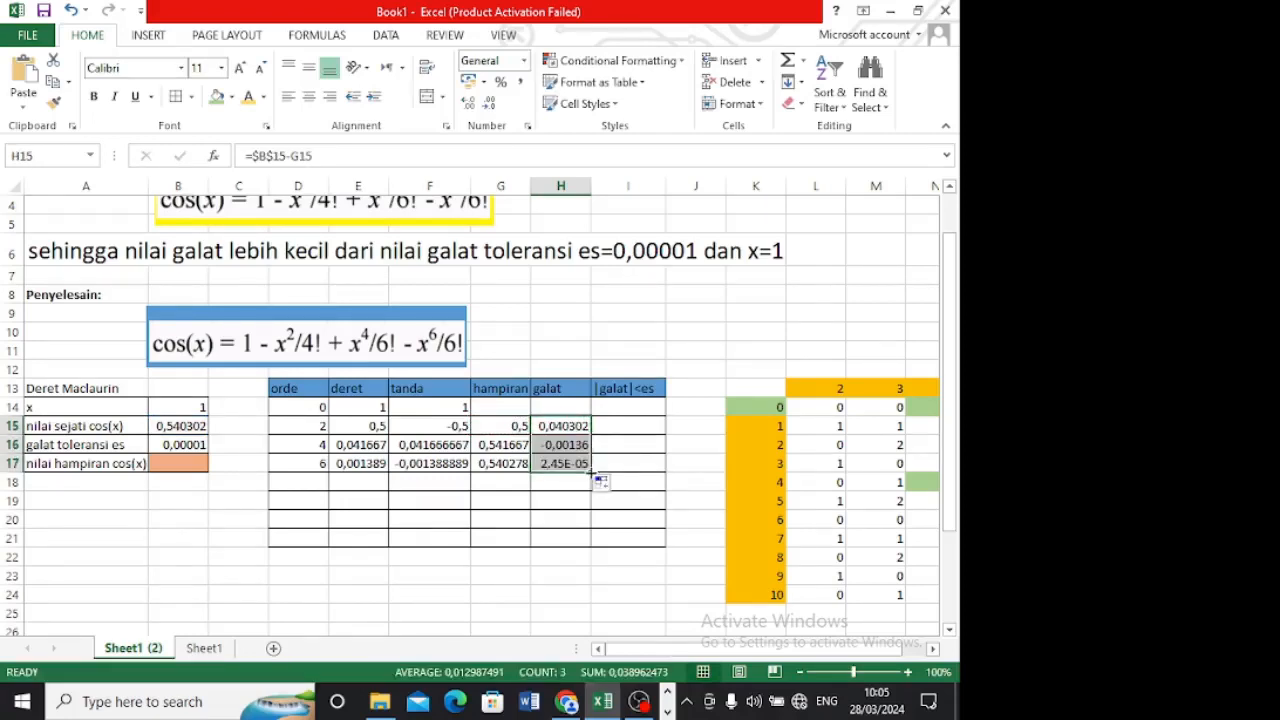
- Enter the tolerance test =ABS(H15)<$B$16 in cell I15 and fill it down to I17
left_click(622, 428)
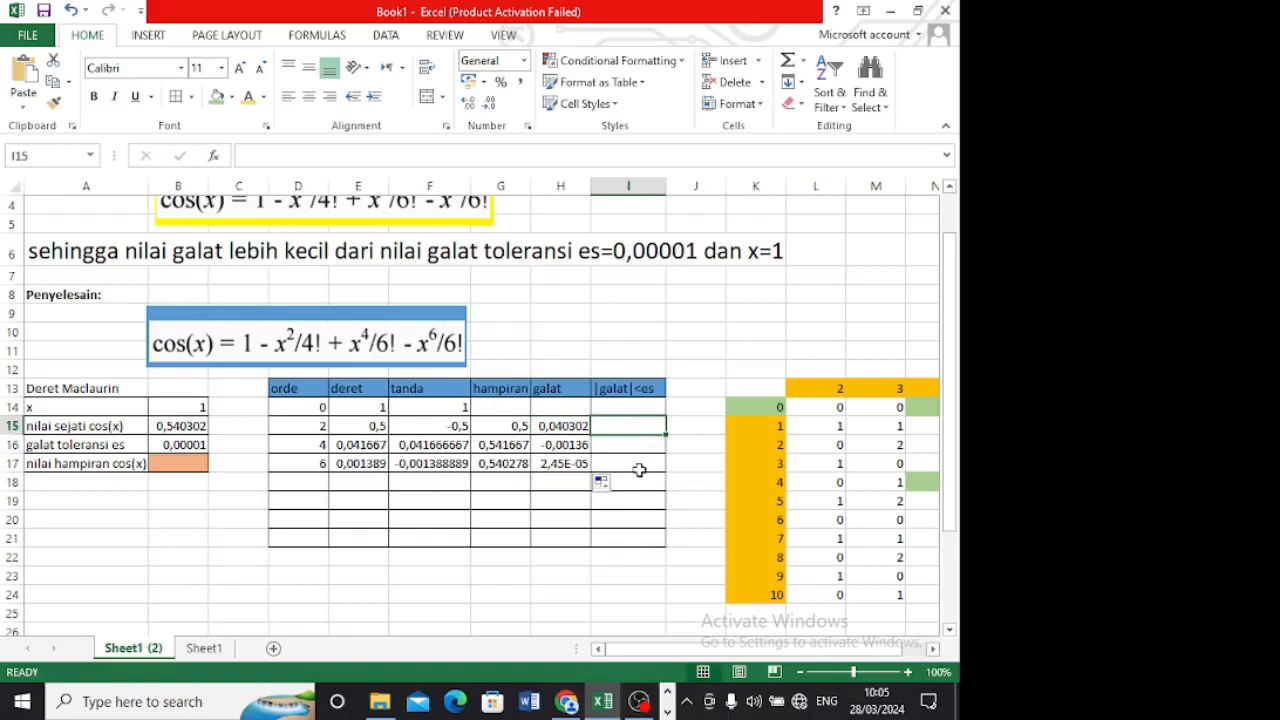
type("=")
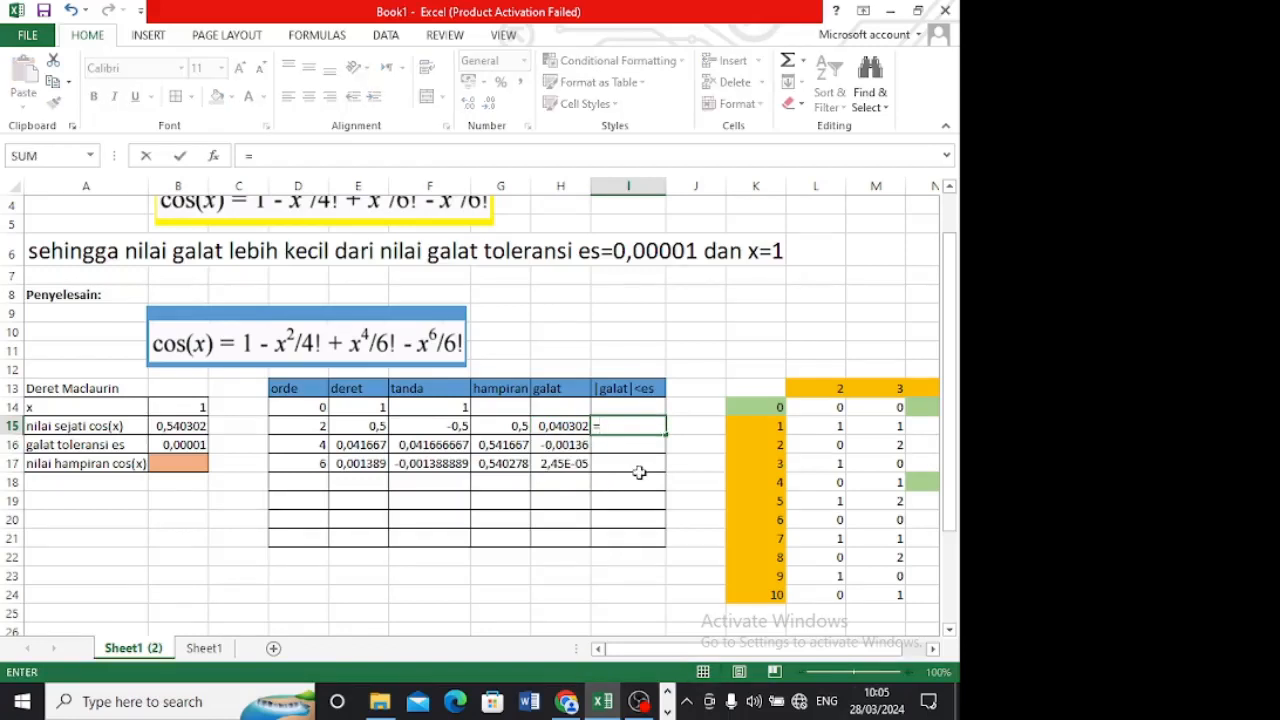
type("A")
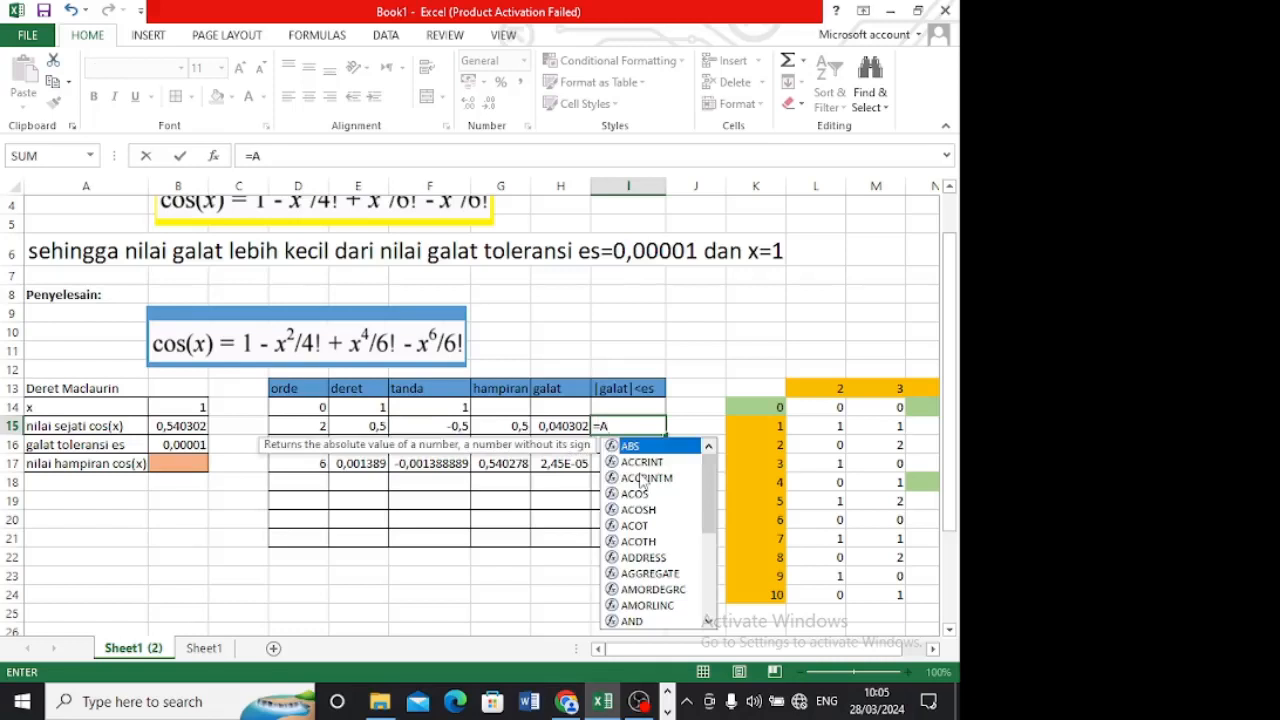
type("BS(")
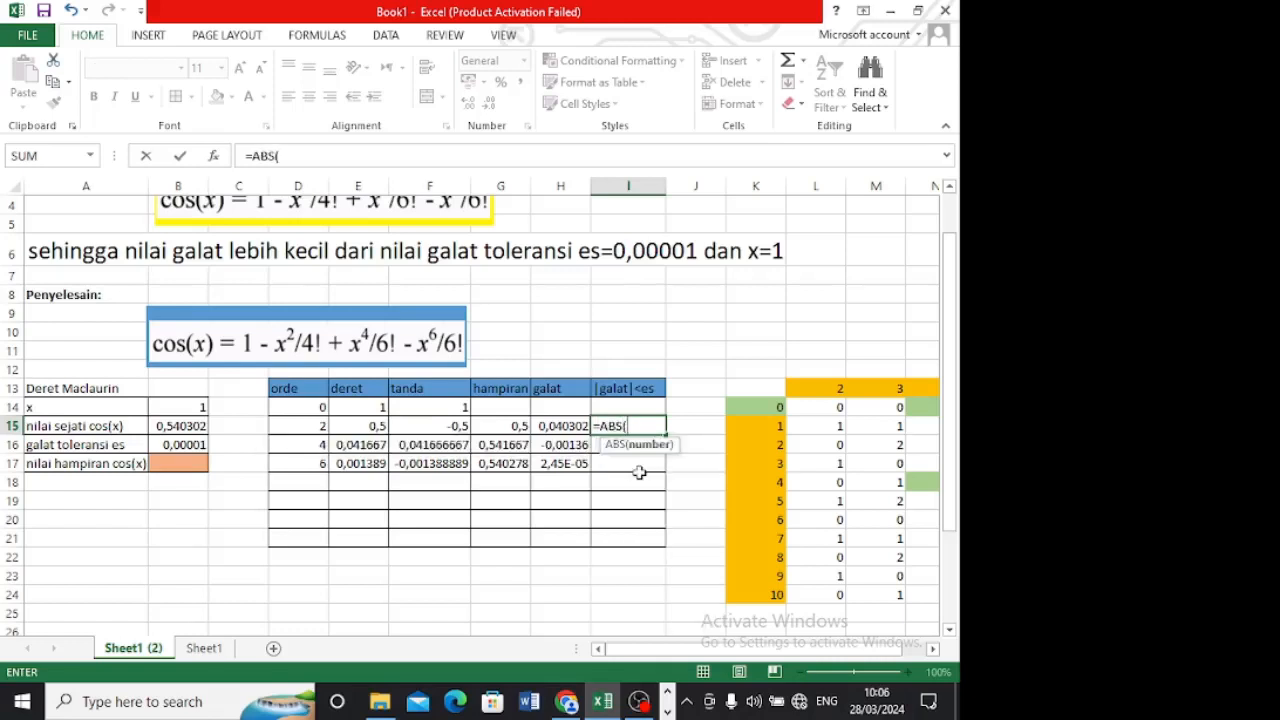
left_click(563, 426)
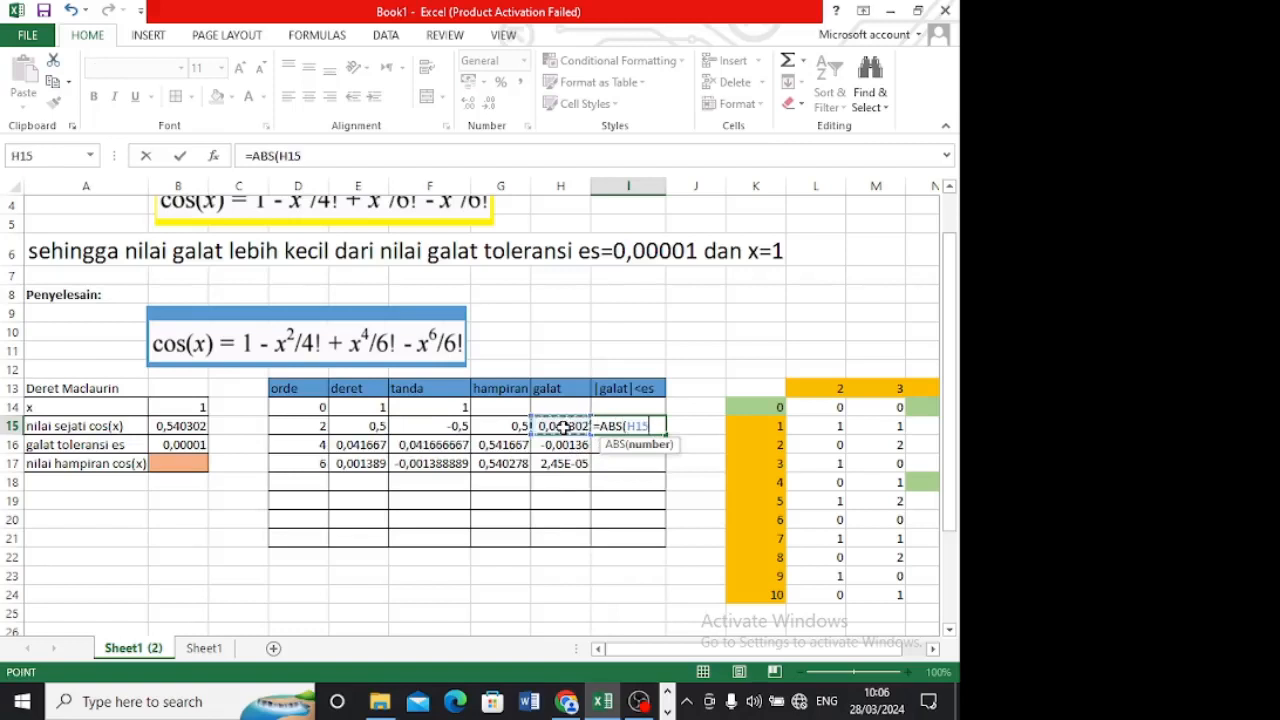
type(")<")
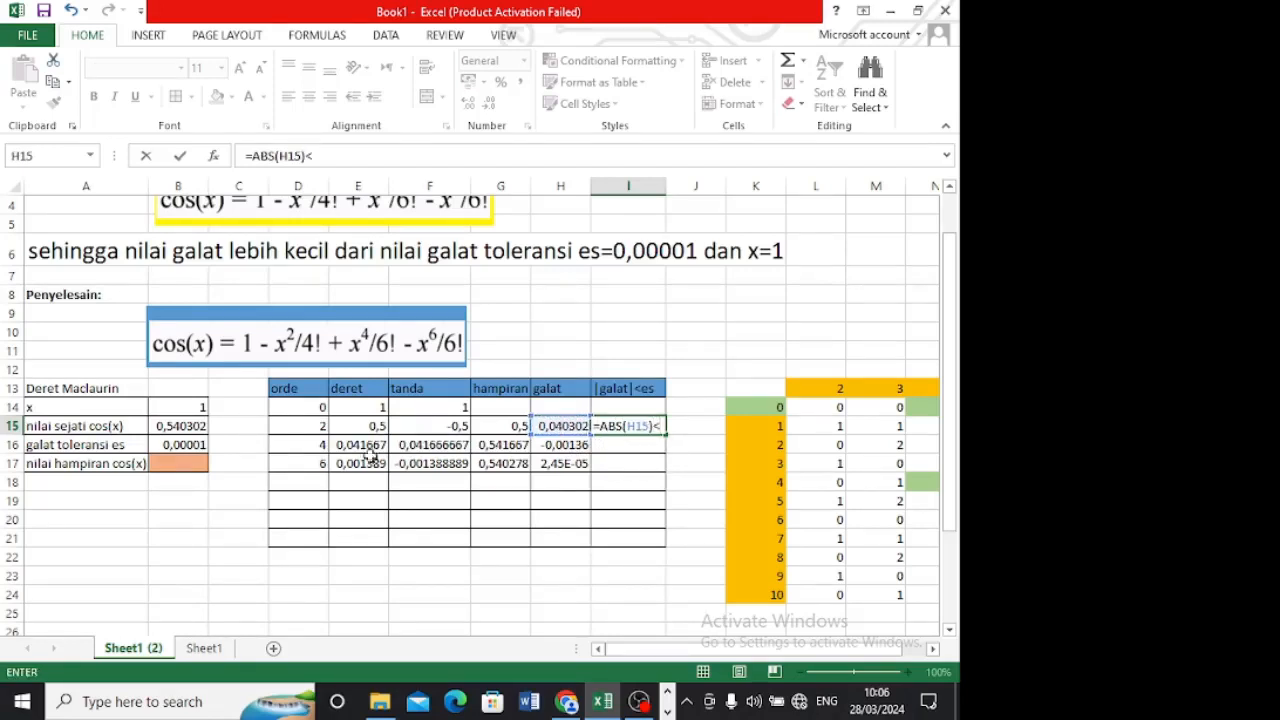
left_click(177, 449)
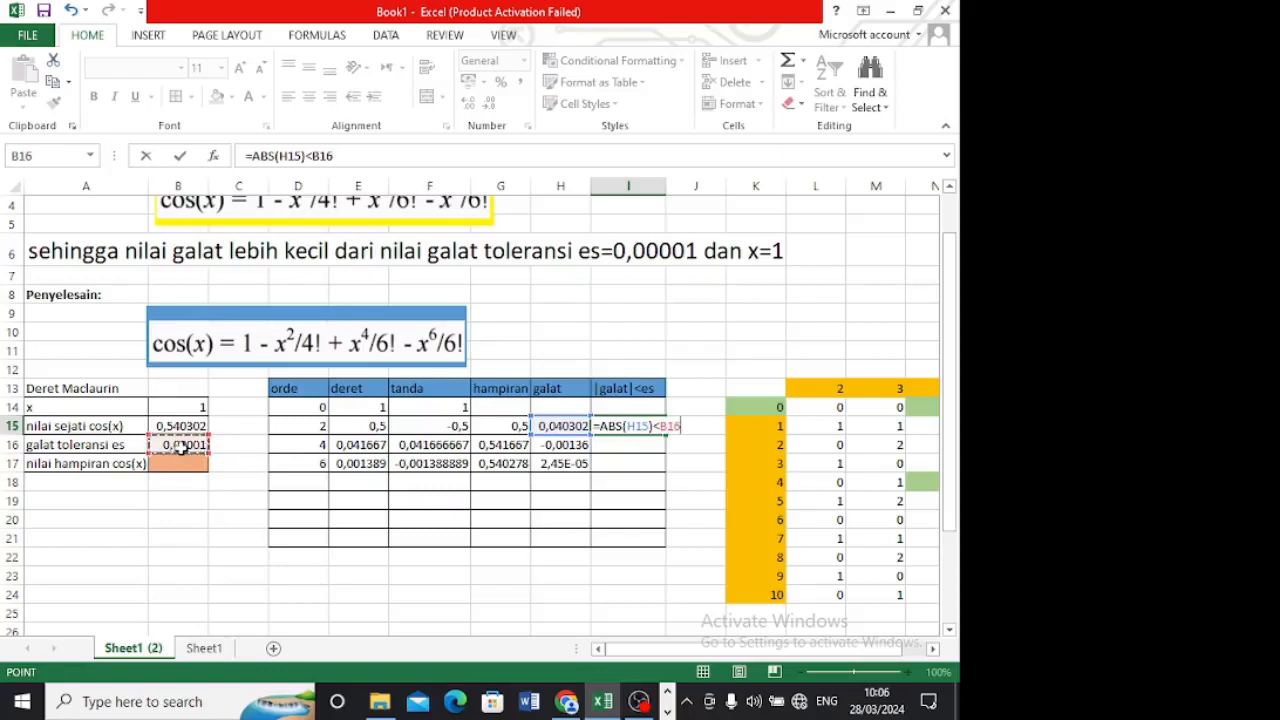
key("F4")
key("Return")
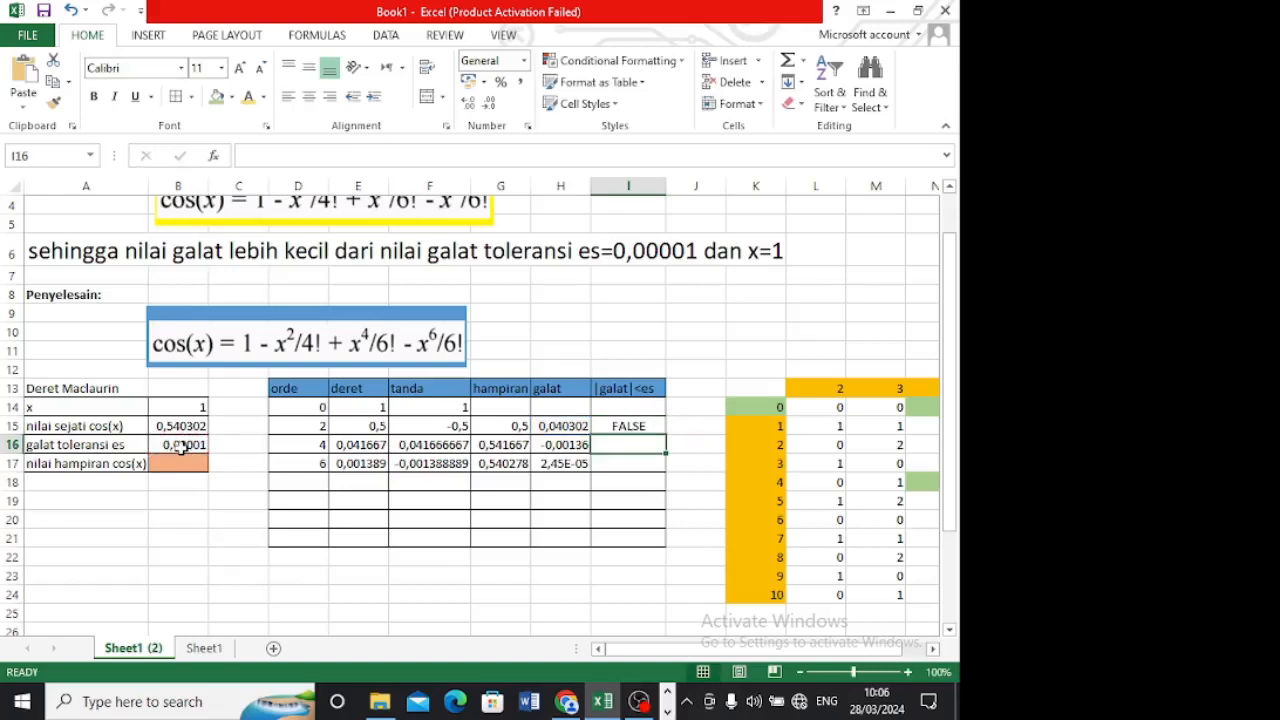
left_click(614, 425)
left_click_drag(666, 434, 672, 478)
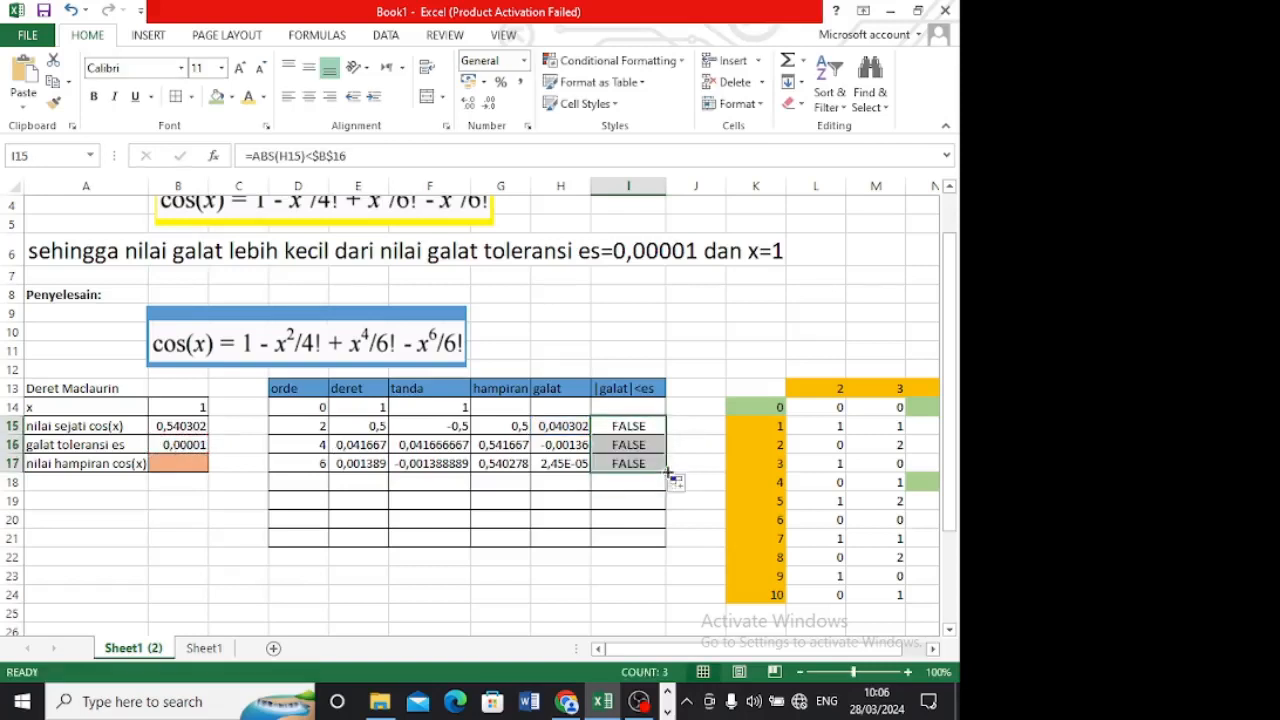
- Extend the series table by filling rows D15:I17 down through row 20
left_click(716, 428)
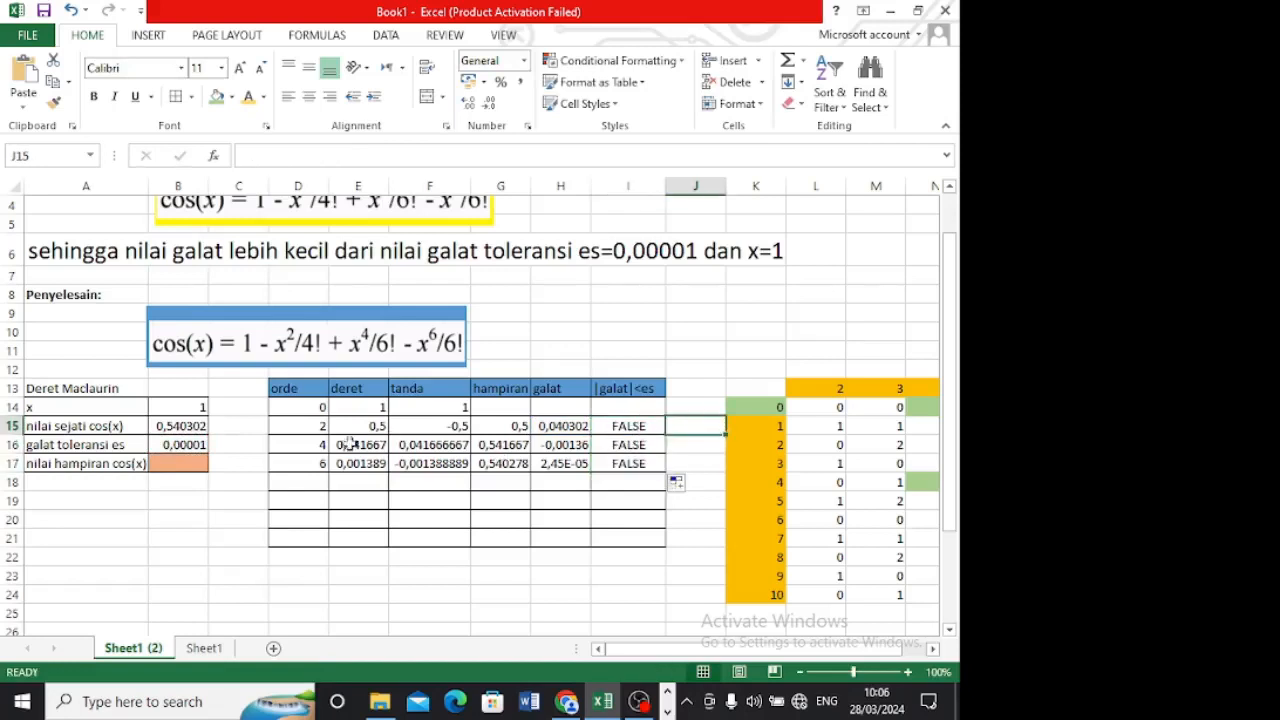
left_click_drag(296, 433, 672, 528)
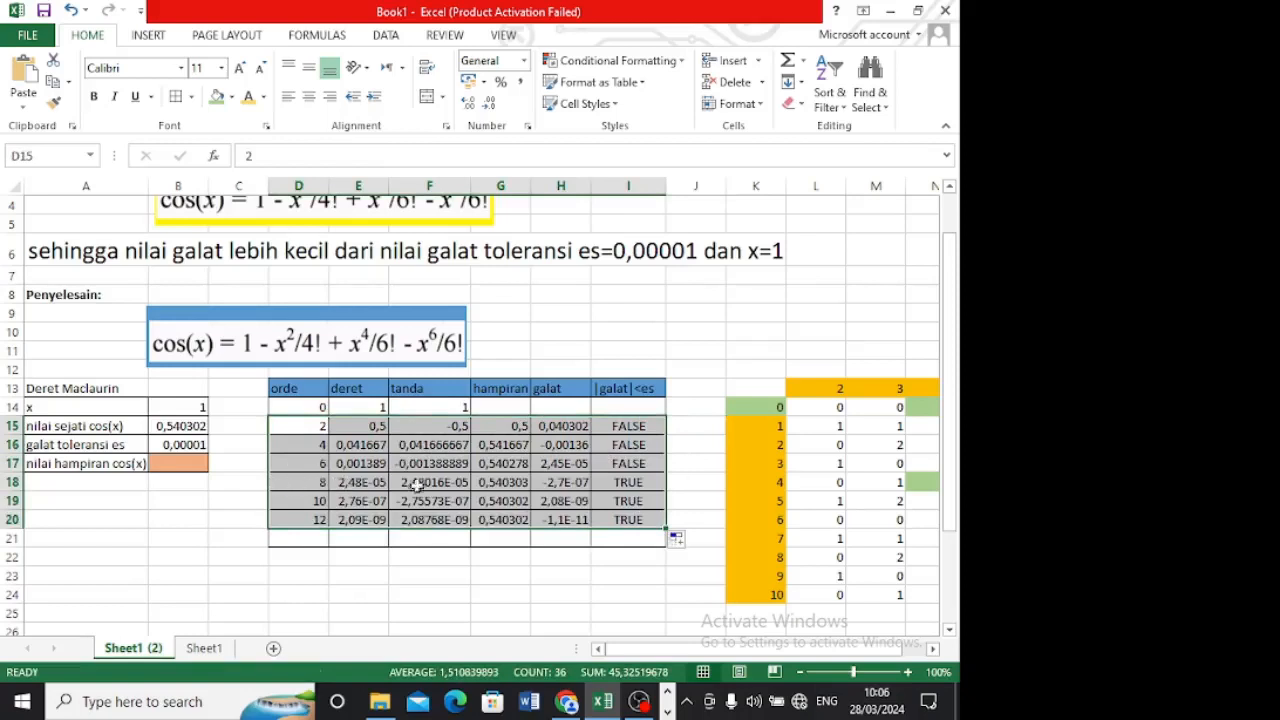
left_click(632, 483)
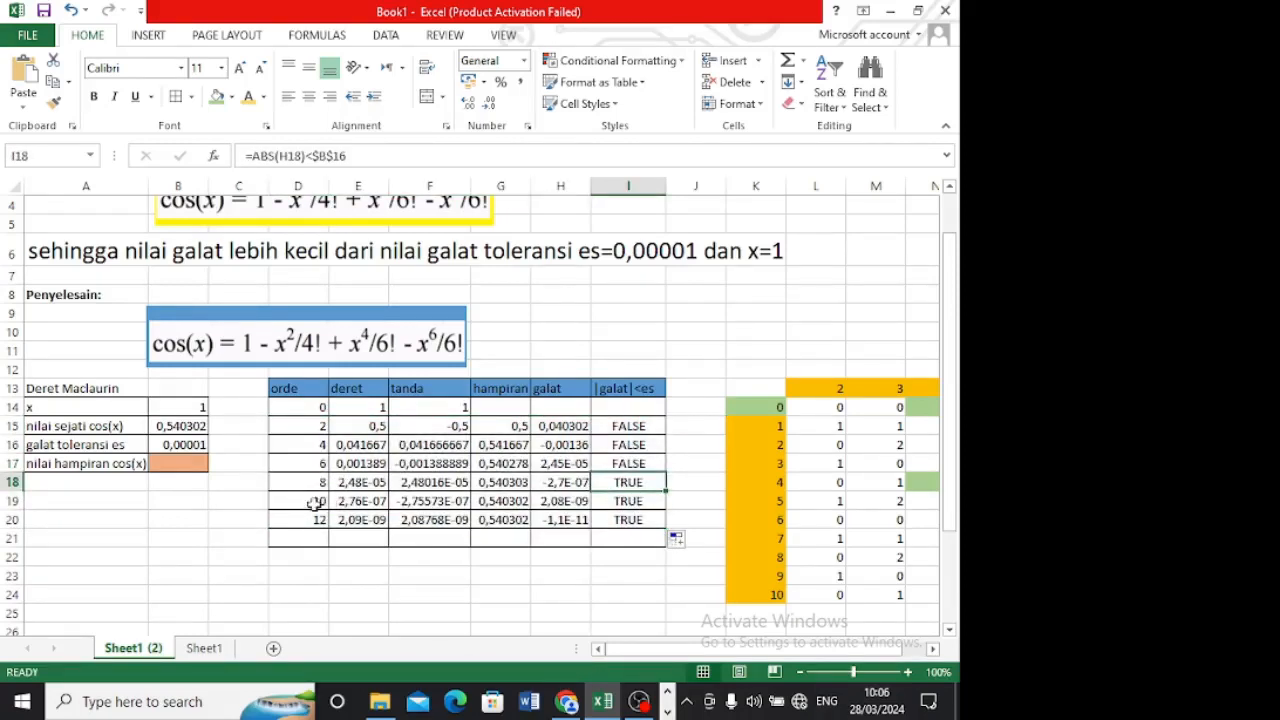
- Try deleting the surplus table cells D19:I21 with cells shifted left, and undo that deletion
left_click_drag(313, 503, 642, 536)
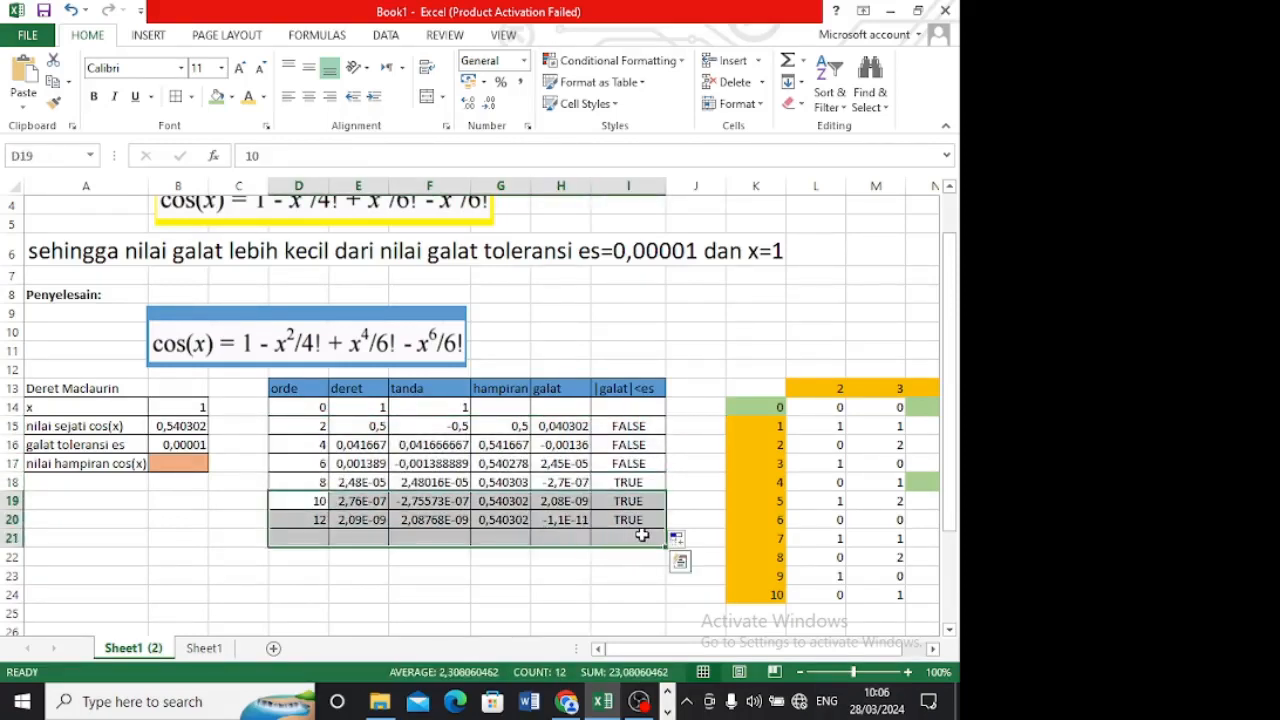
right_click(642, 536)
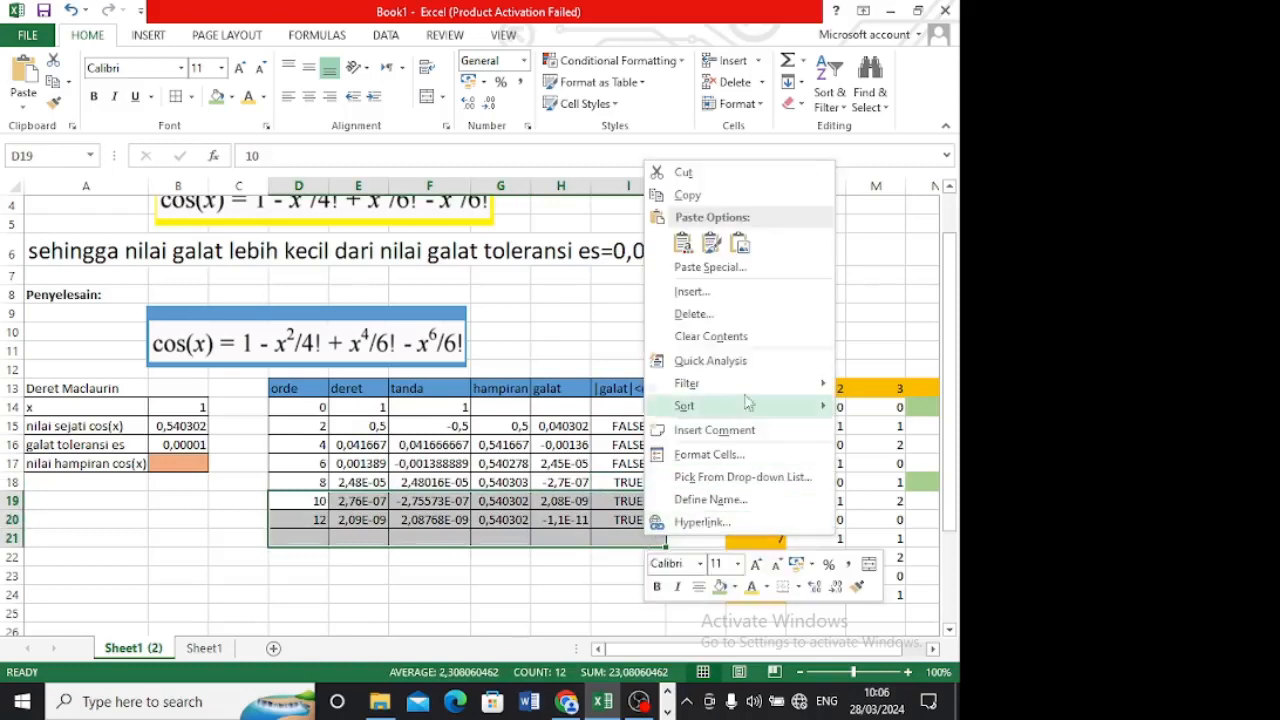
left_click(741, 308)
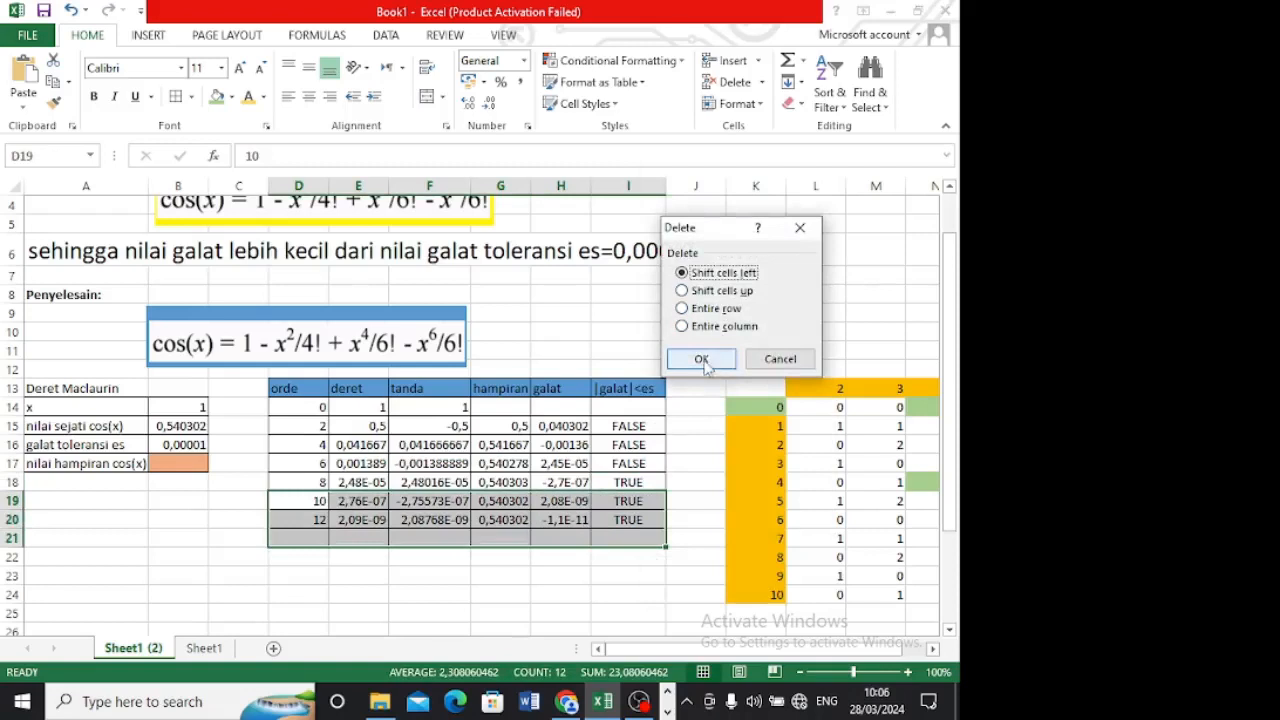
left_click(702, 361)
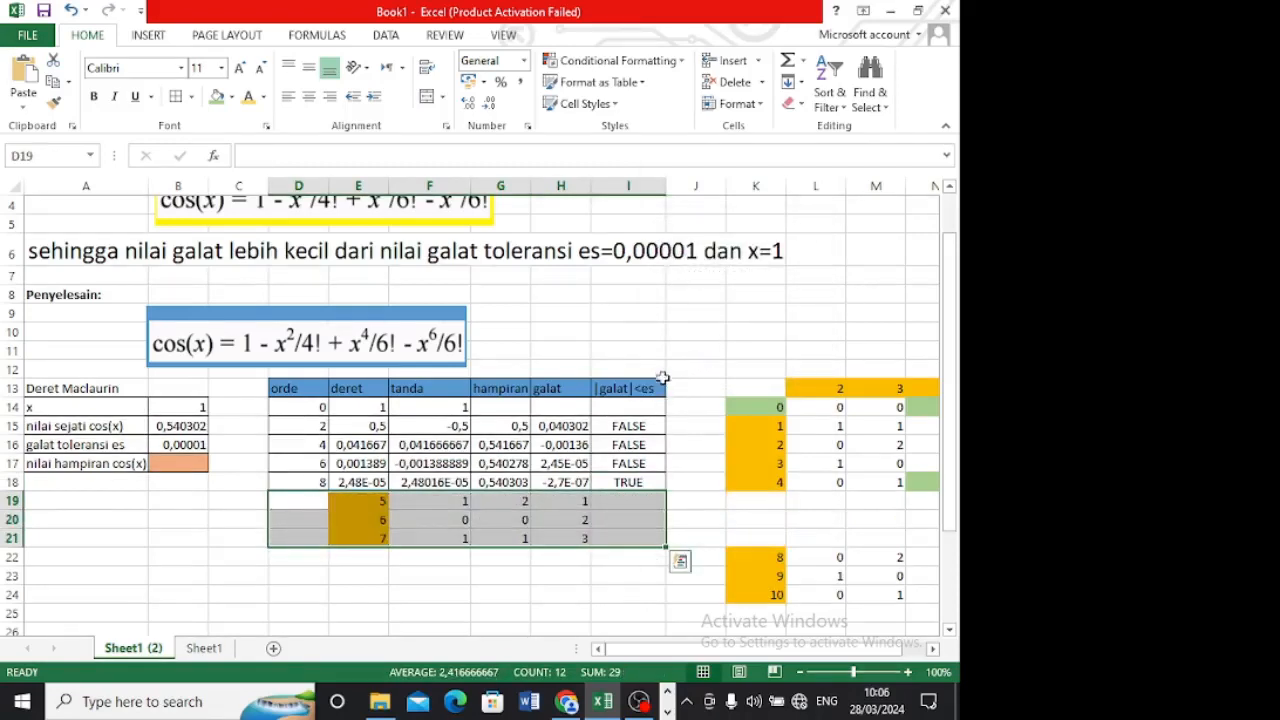
key("ctrl+z")
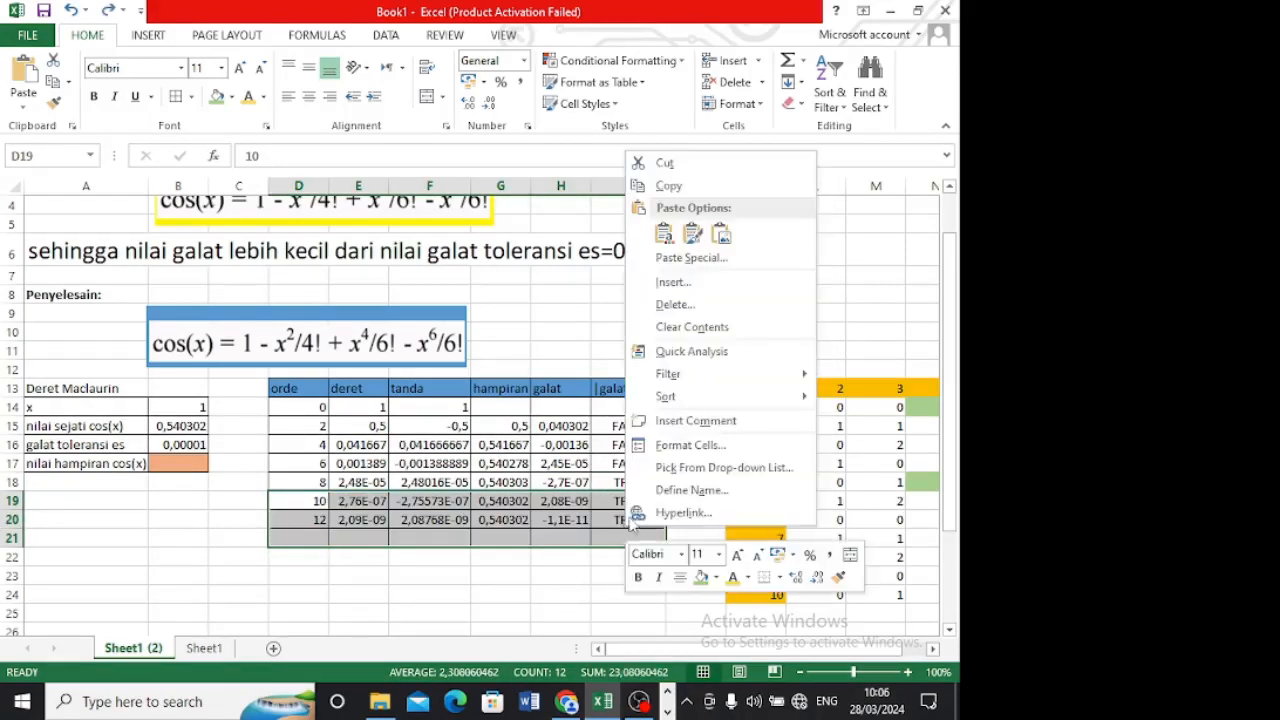
- Delete the surplus table cells D19:I21 with the cells below shifted up
right_click(625, 530)
left_click(688, 305)
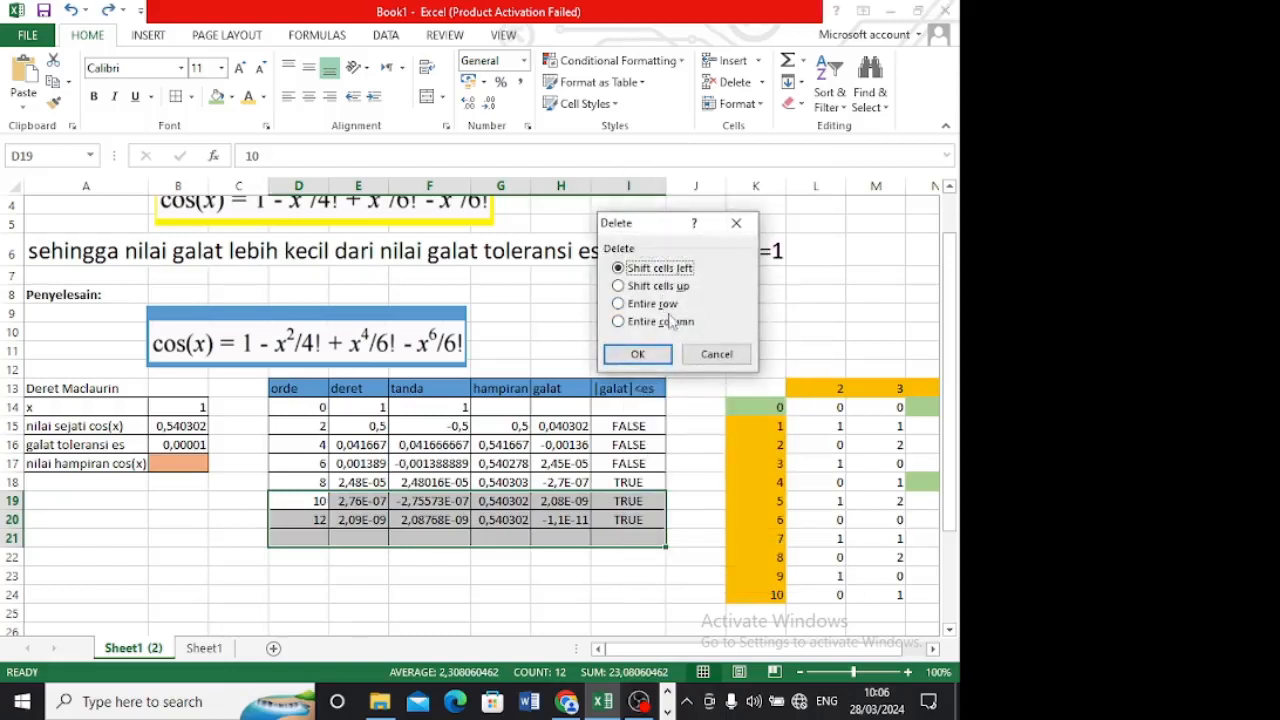
left_click(668, 288)
left_click(641, 356)
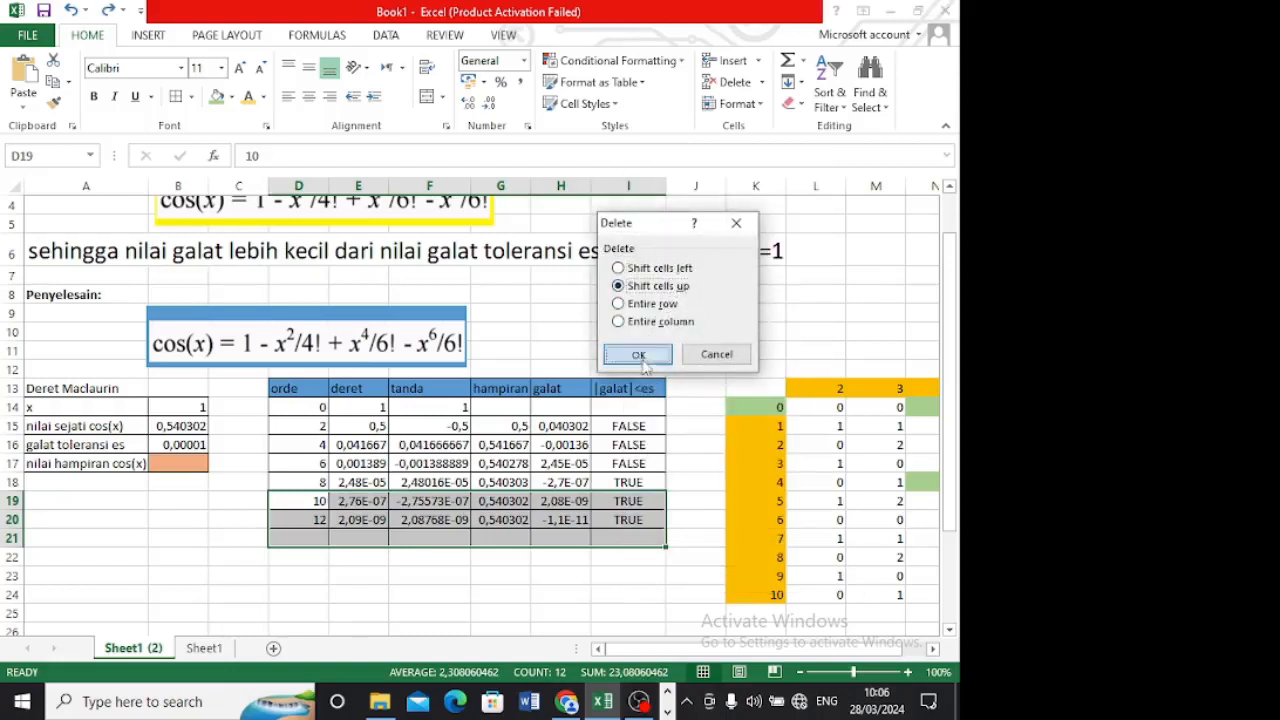
left_click(500, 580)
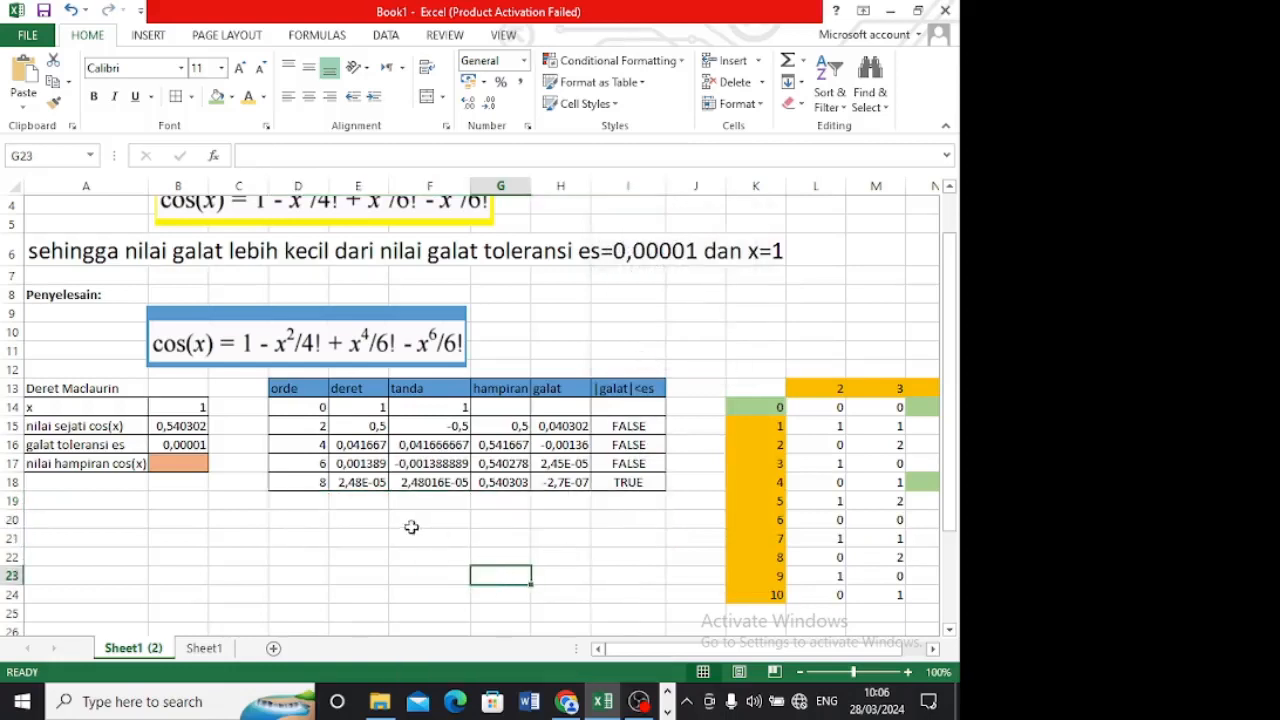
left_click(414, 521)
- Shade hampiran cell G18, in the first row meeting the tolerance, light orange like cell B17
left_click(637, 482)
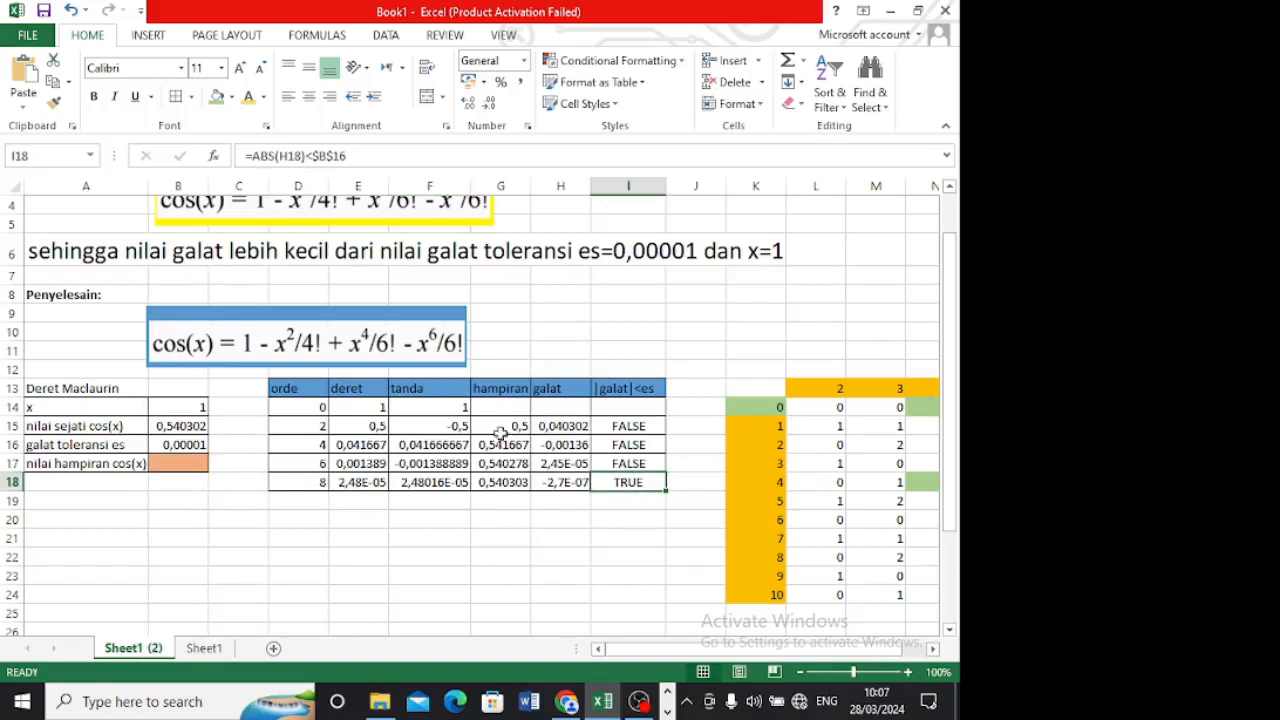
left_click(498, 484)
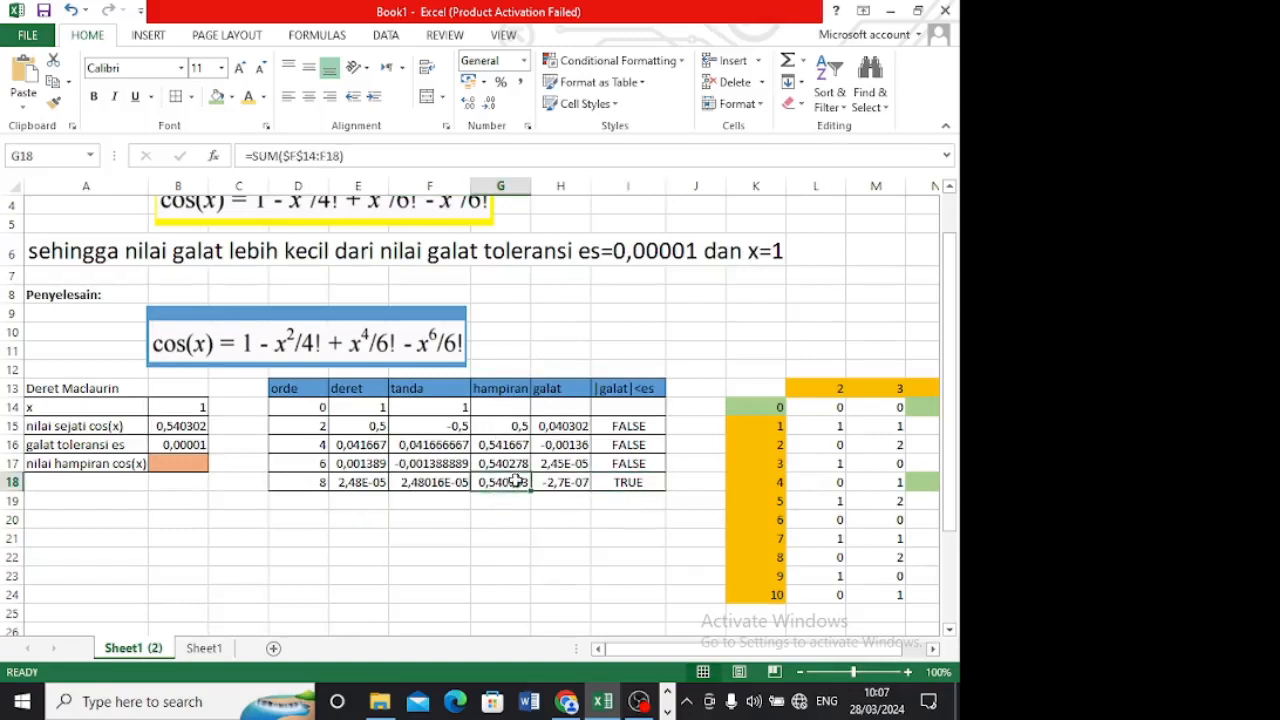
left_click(232, 100)
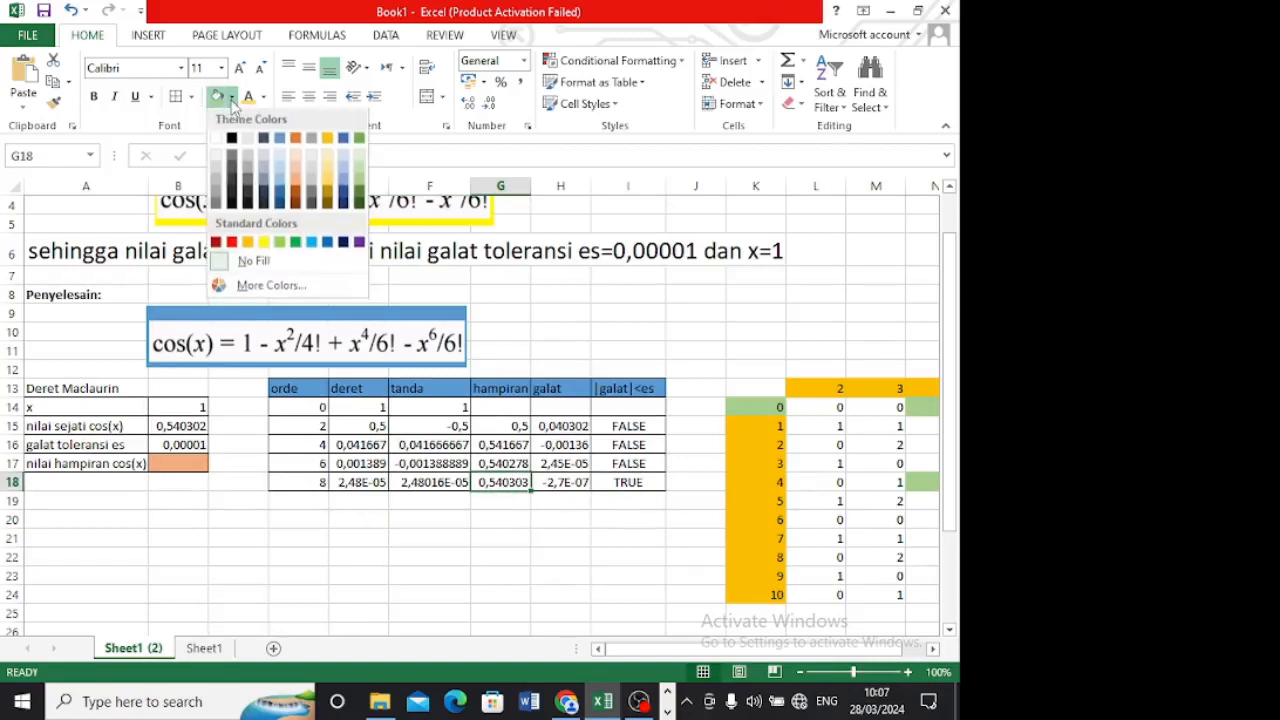
left_click(295, 176)
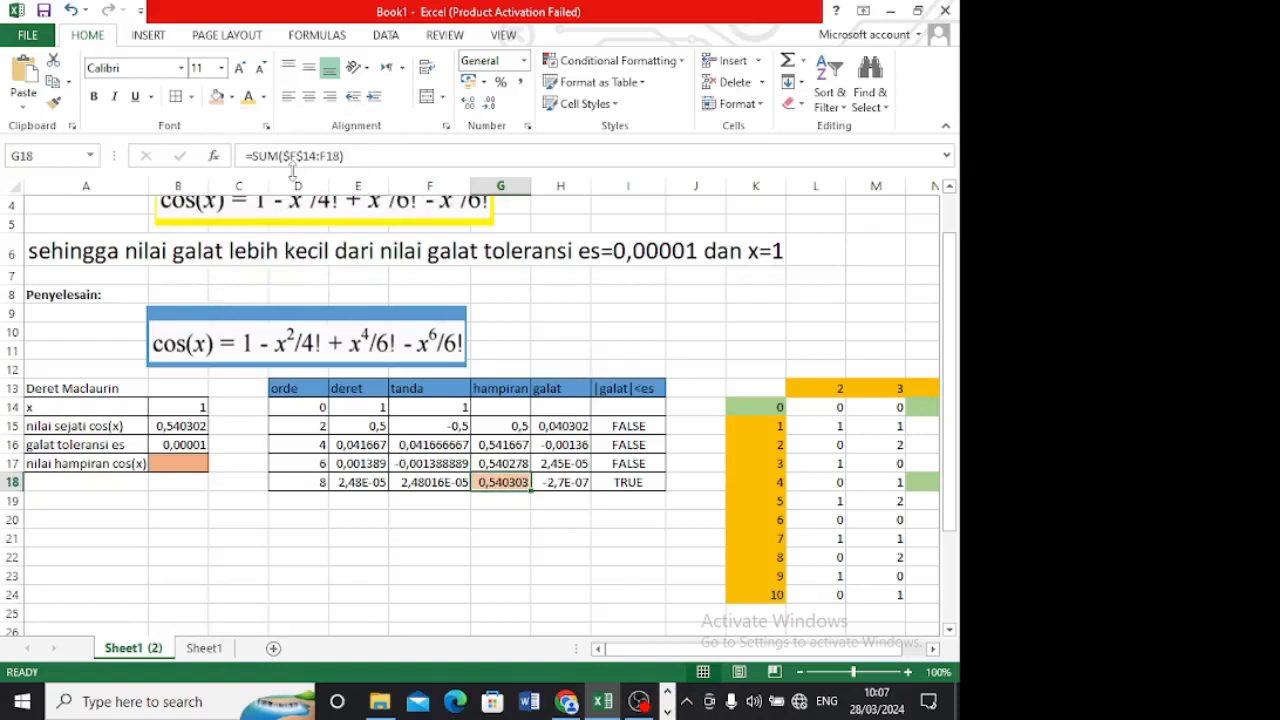
- Link the nilai hampiran cos(x) cell B17 to the final approximation with =G18
left_click(182, 468)
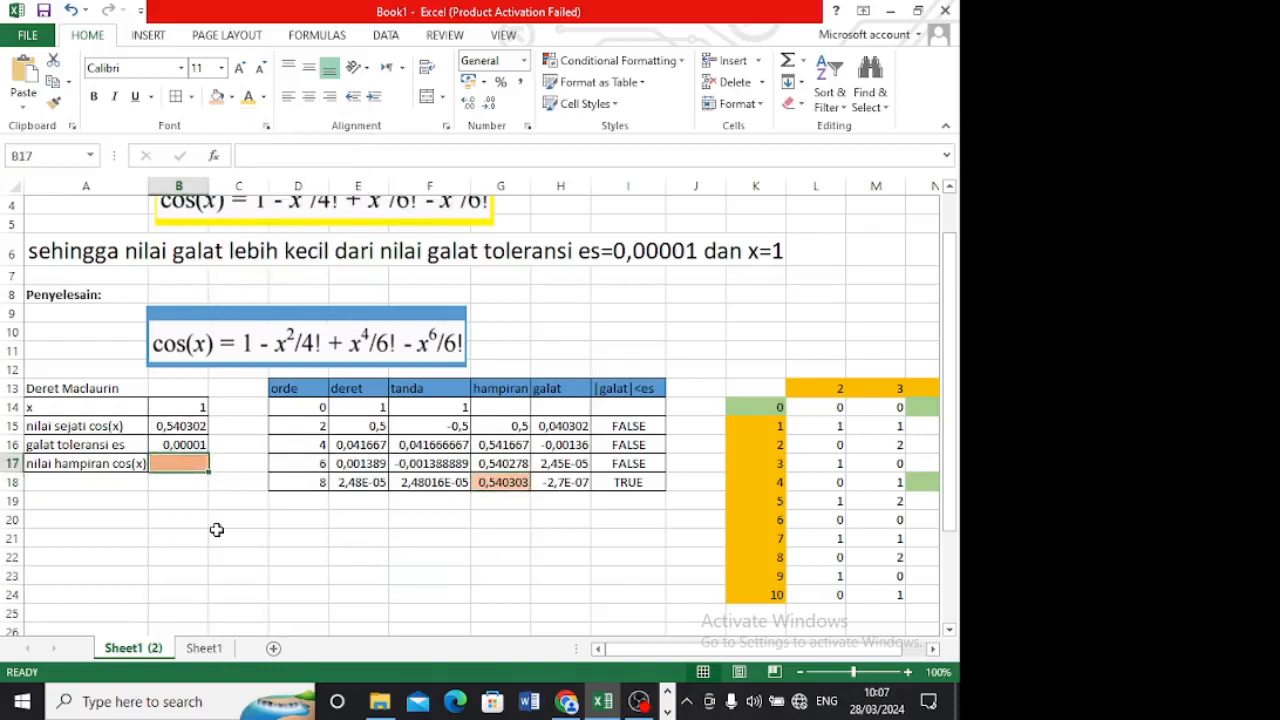
type("=")
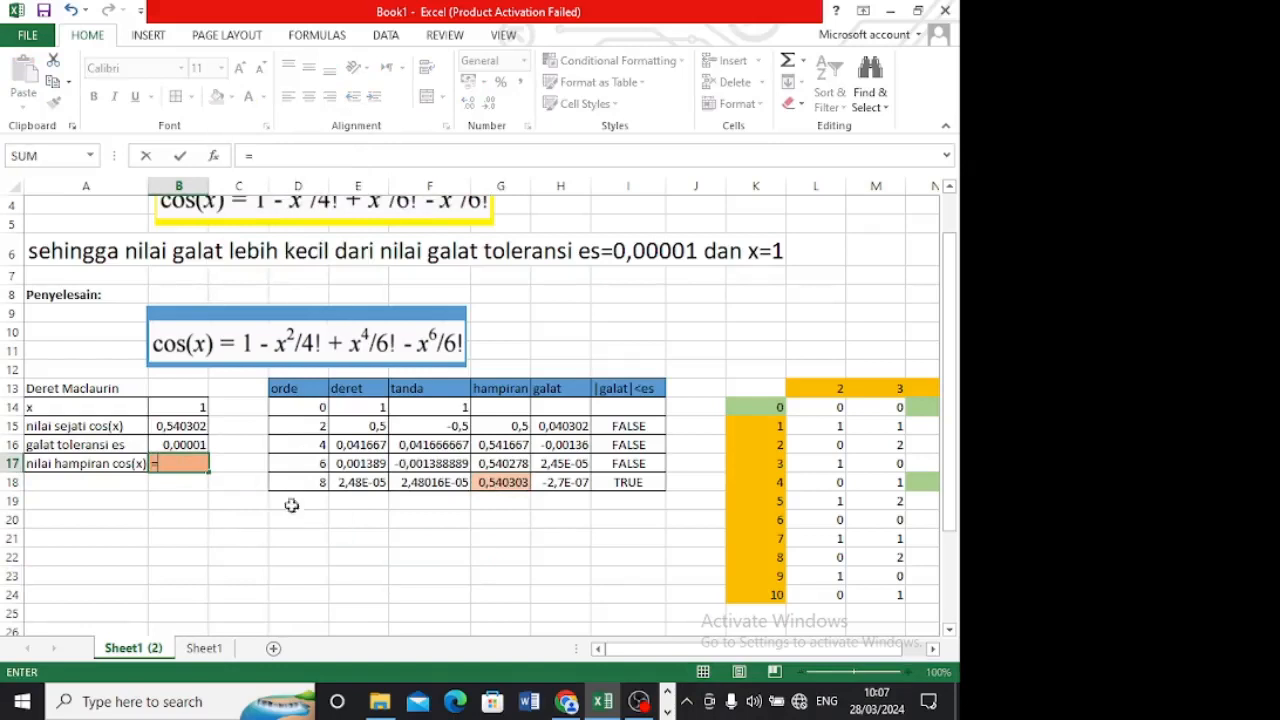
left_click(502, 485)
key("Return")
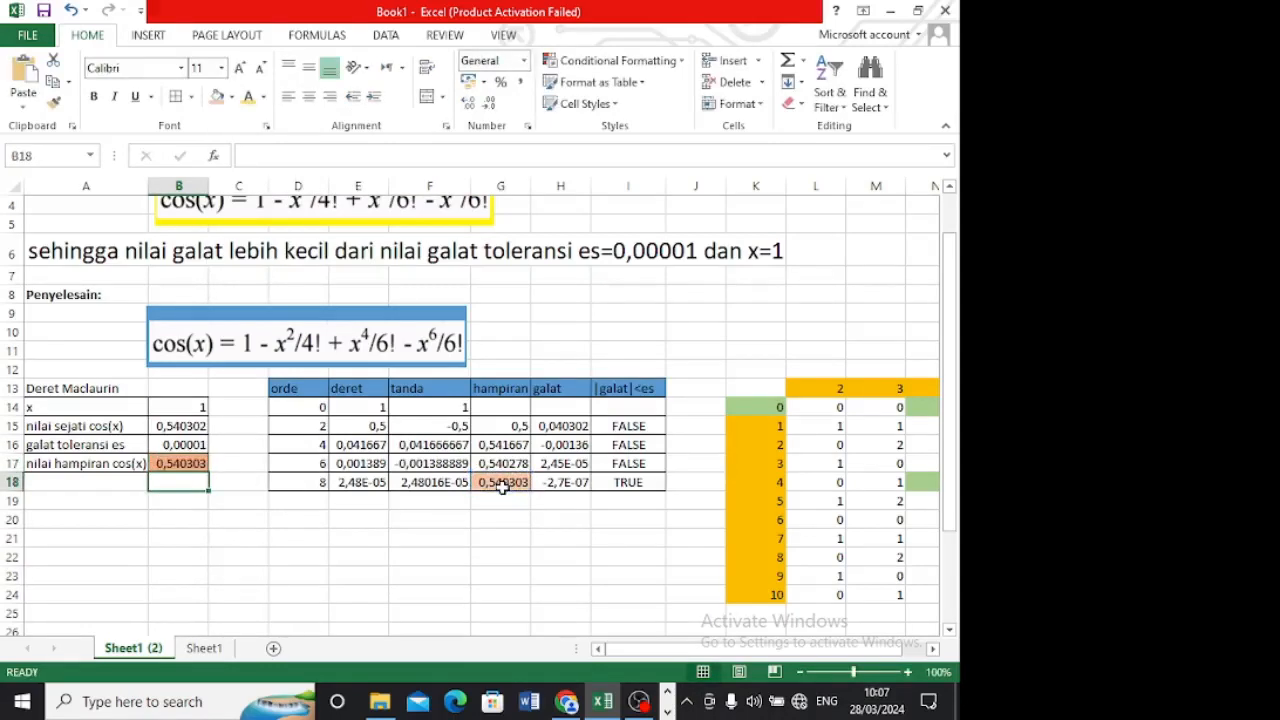
left_click(350, 597)
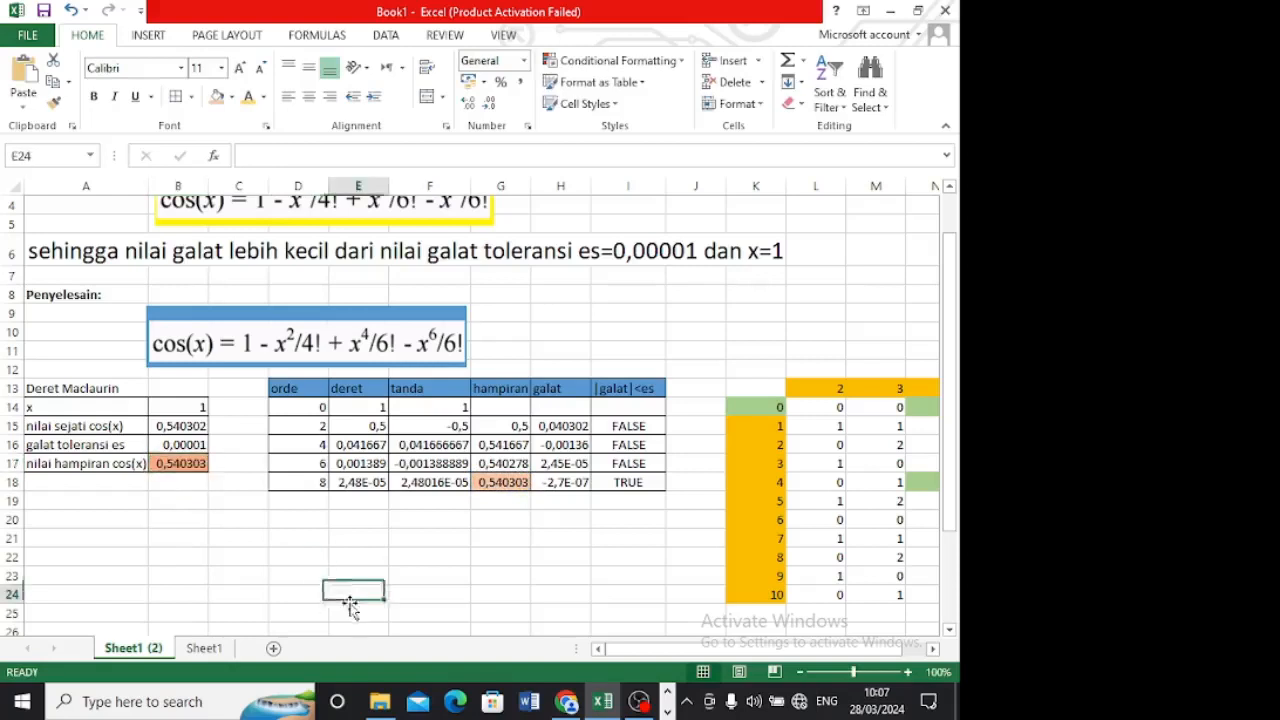